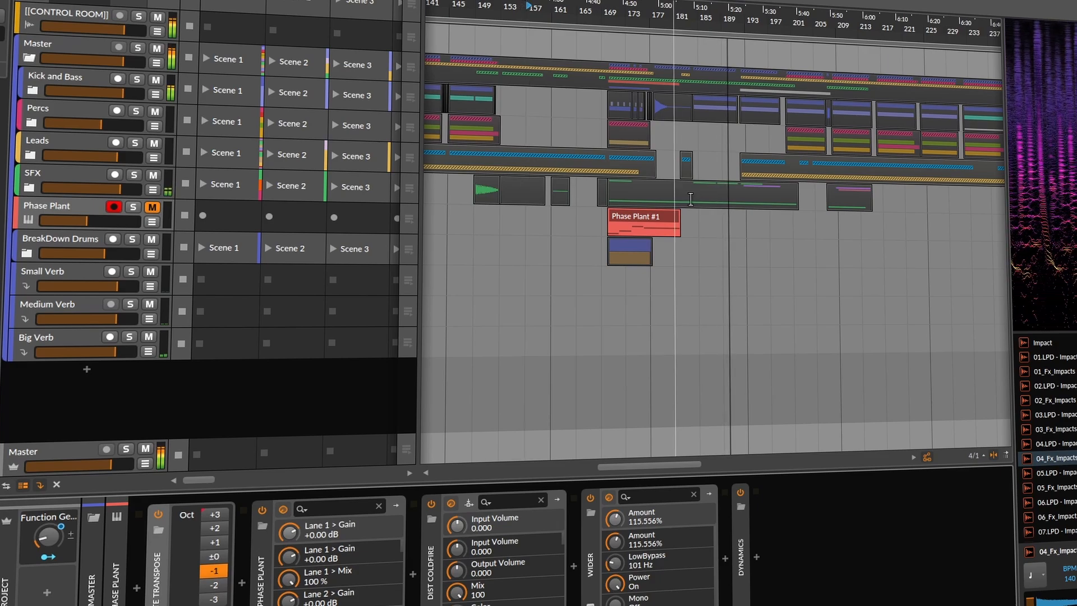
# Step: Solo the Phase Plant track and view the synth's patch in its plug-in window
pyautogui.scroll(2, 650, 307)
pyautogui.scroll(2, 649, 307)
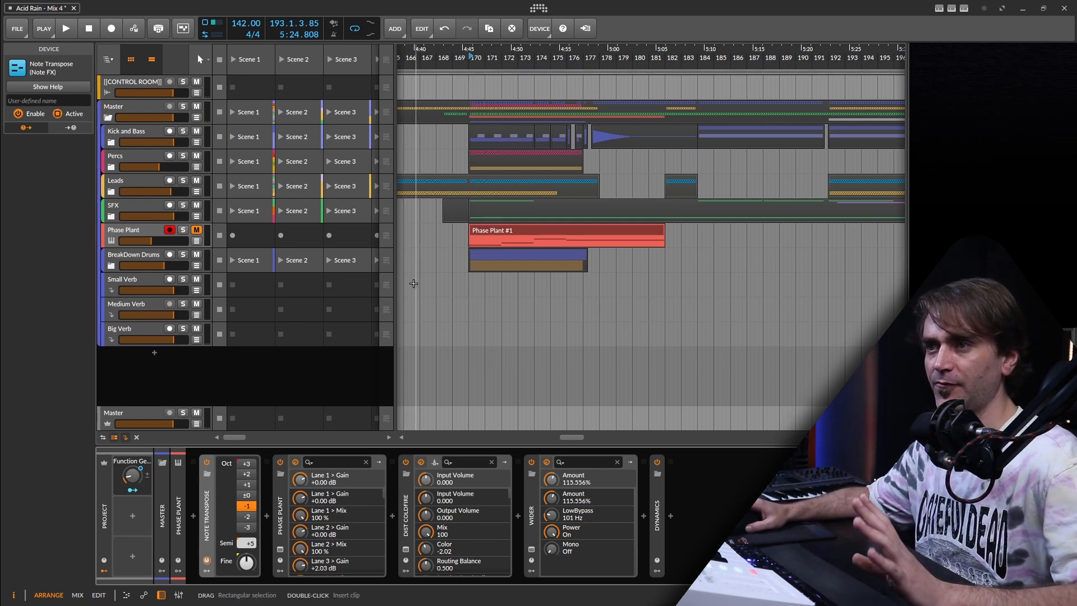
pyautogui.click(182, 230)
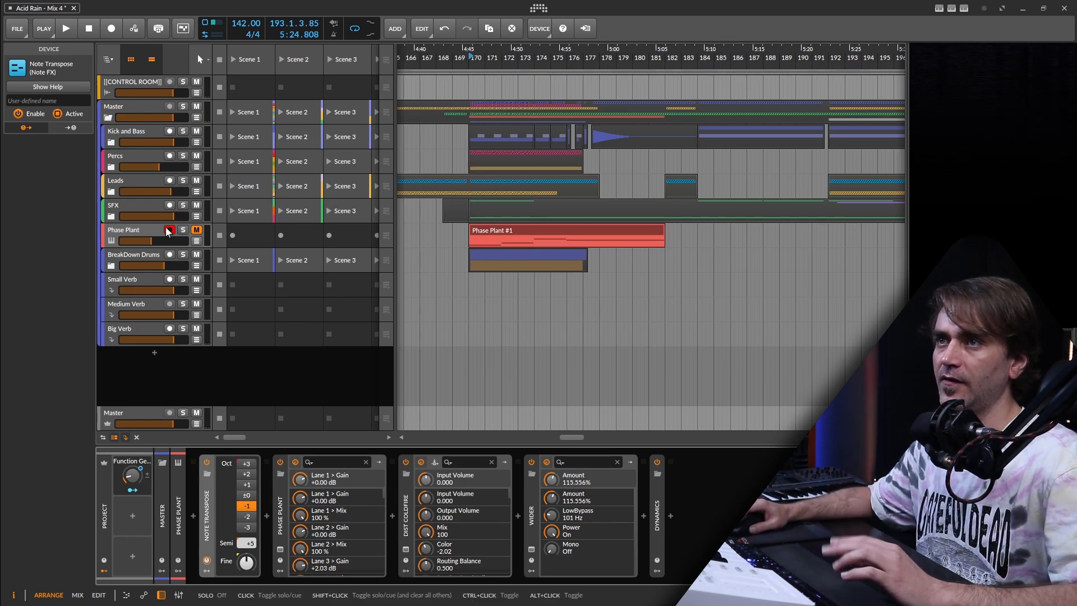
pyautogui.click(281, 549)
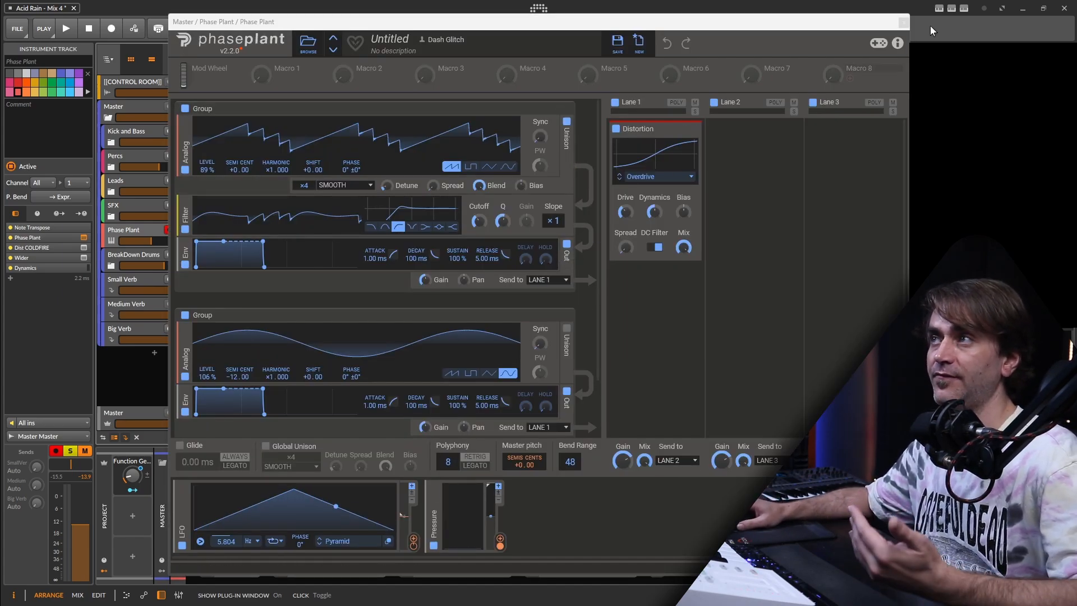
pyautogui.click(902, 23)
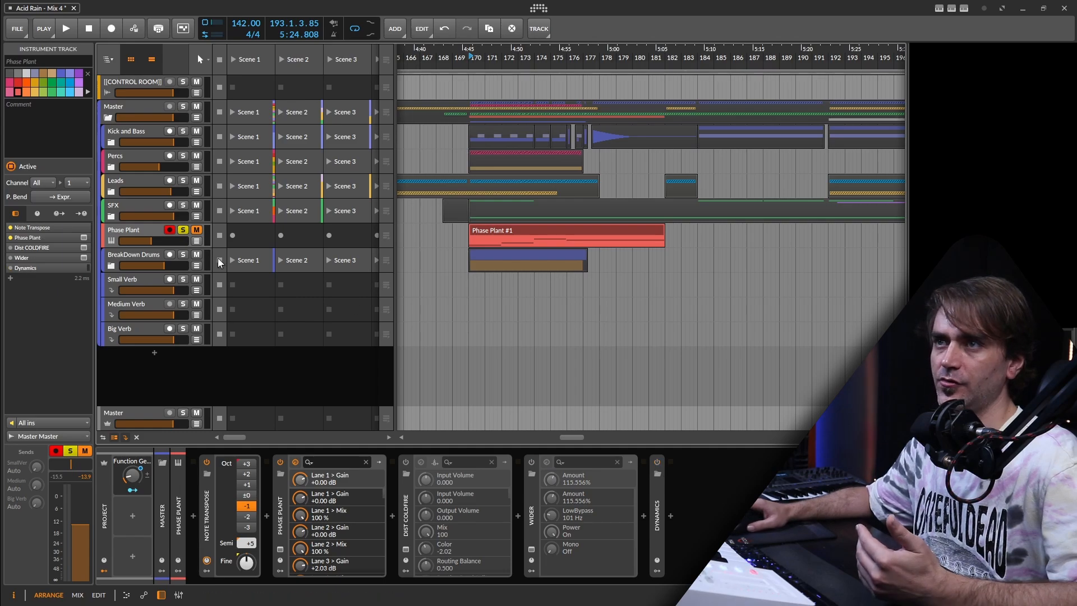
# Step: Play the soloed Phase Plant clip from bar 170 with the synth window open, and stop playback
pyautogui.click(474, 59)
pyautogui.press('space')
pyautogui.moveTo(597, 235)
pyautogui.mouseDown()
pyautogui.moveTo(594, 288)
pyautogui.moveTo(597, 242)
pyautogui.moveTo(615, 237)
pyautogui.mouseUp()
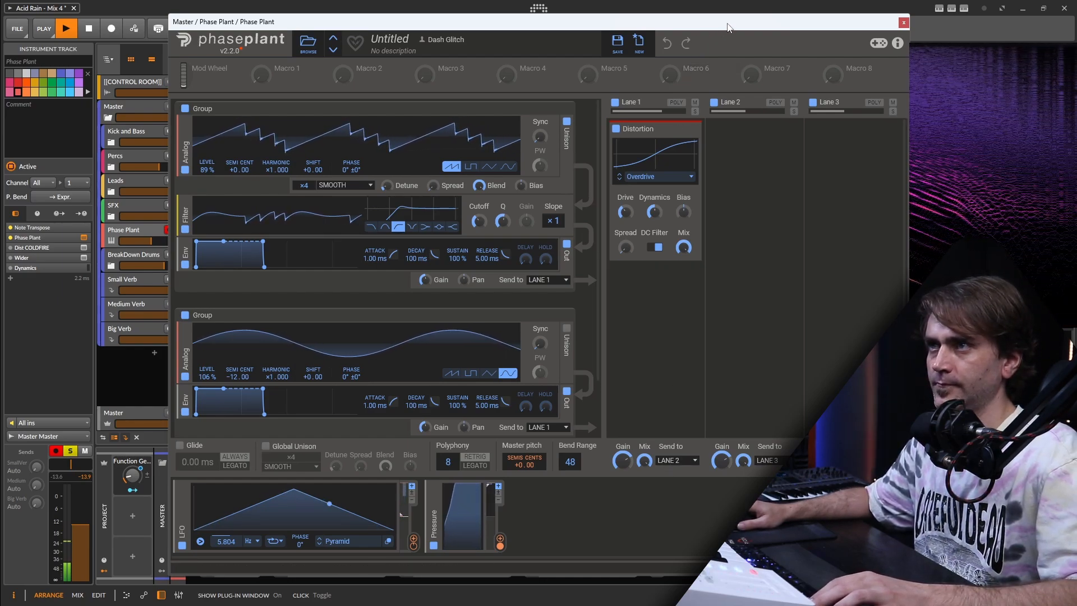
pyautogui.press('space')
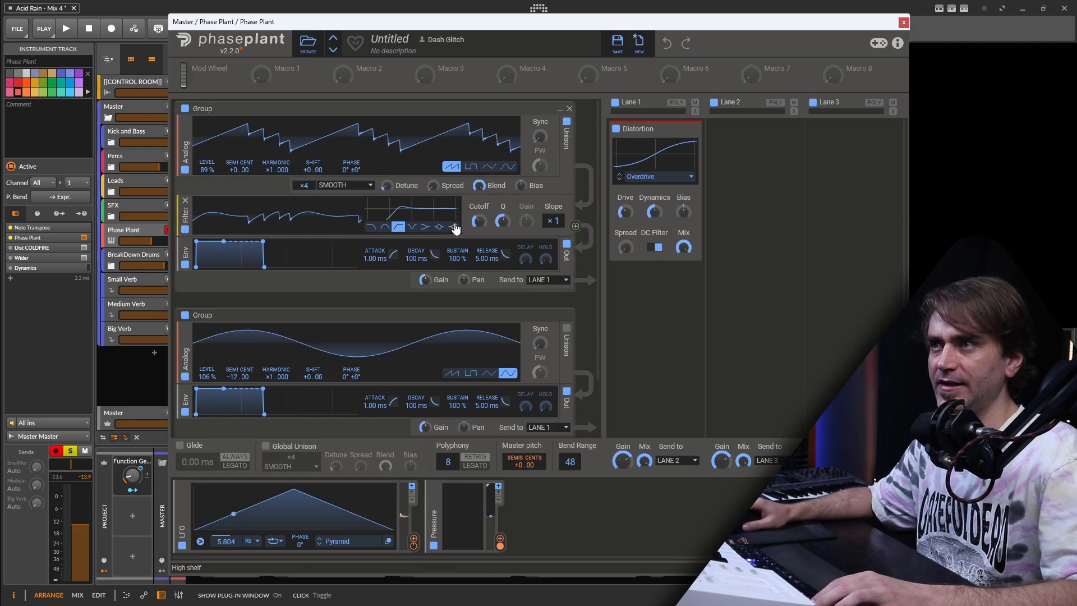
# Step: Examine the Phase Plant oscillator groups, the LFO and the Pressure modulator, and close the synth window
pyautogui.scroll(-2, 203, 281)
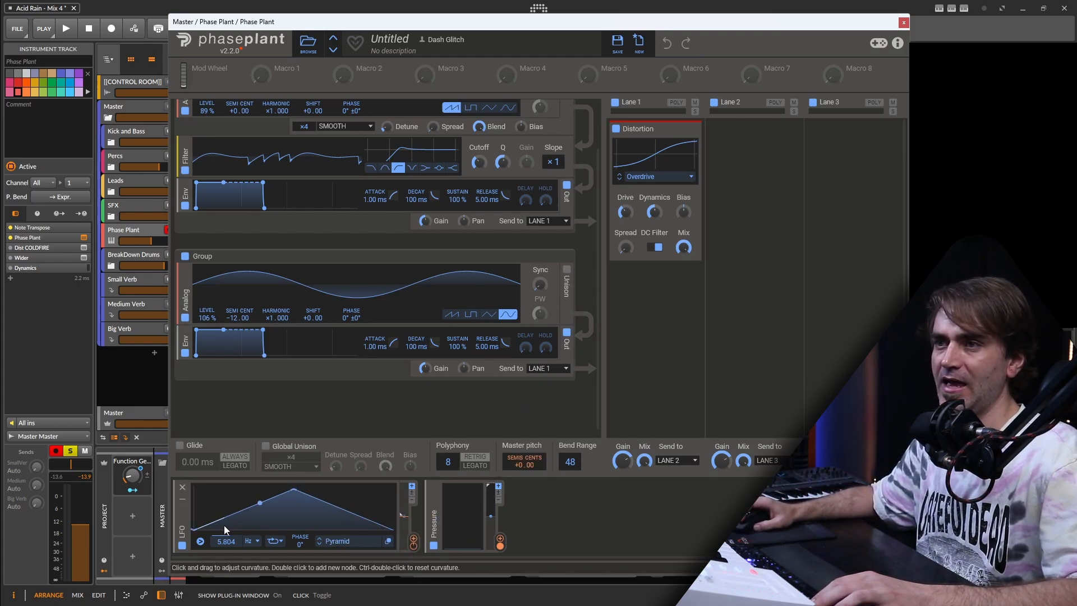
pyautogui.scroll(2, 561, 370)
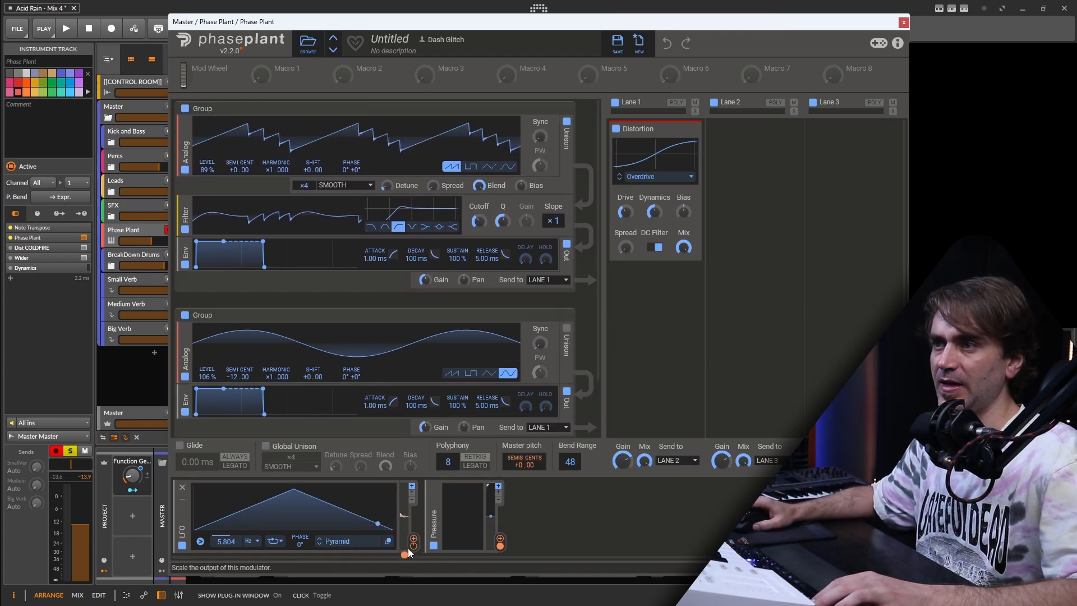
pyautogui.moveTo(408, 548); pyautogui.dragTo(524, 471)
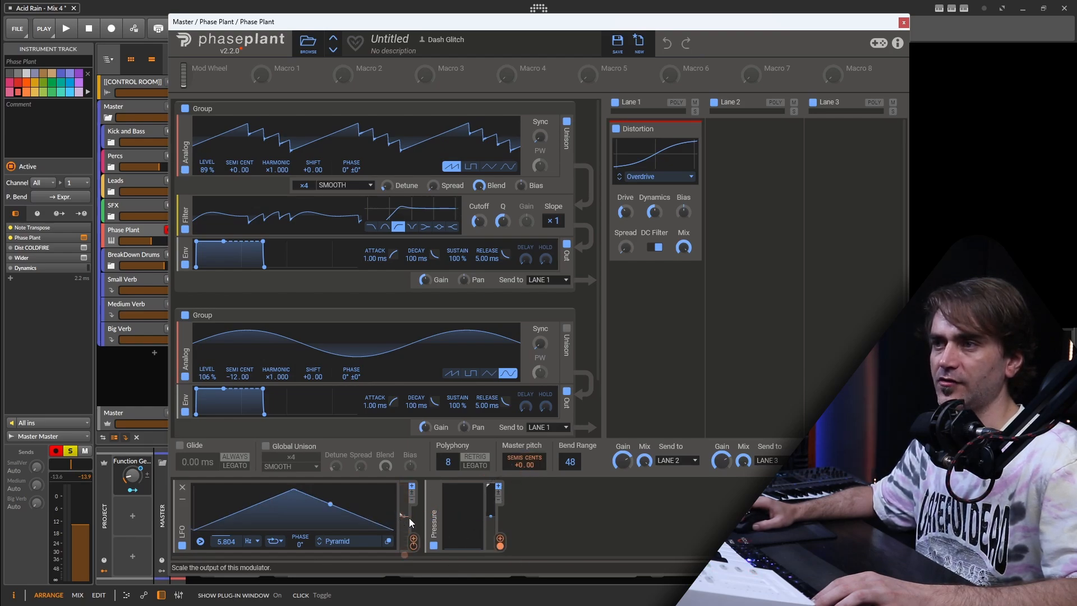
pyautogui.click(904, 22)
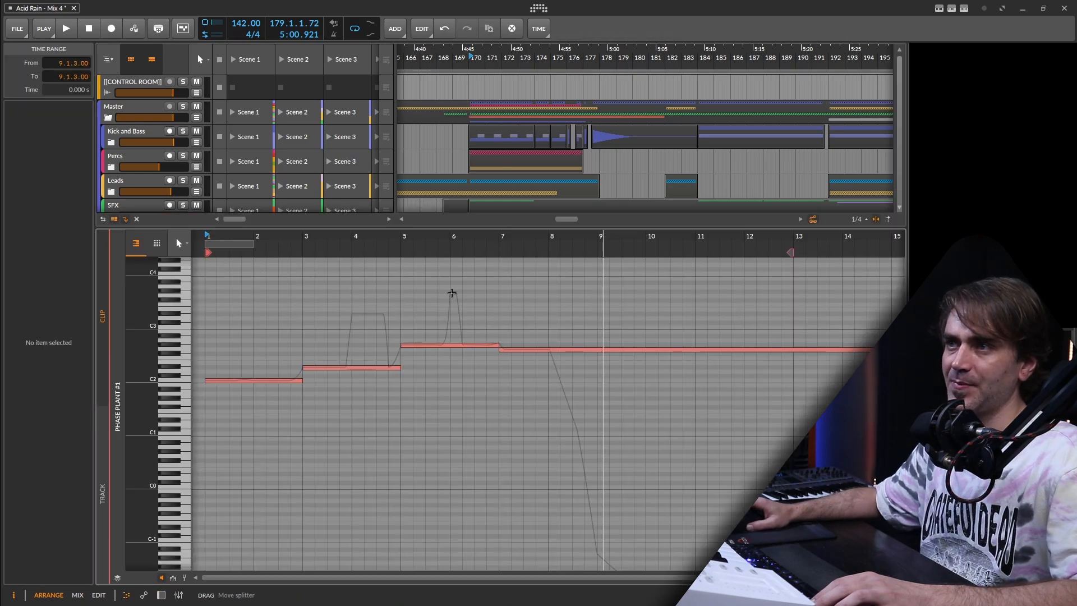
# Step: Show the Pressure expression lane for the Phase Plant clip's notes and turn on micro-pitch expression editing
pyautogui.click(269, 380)
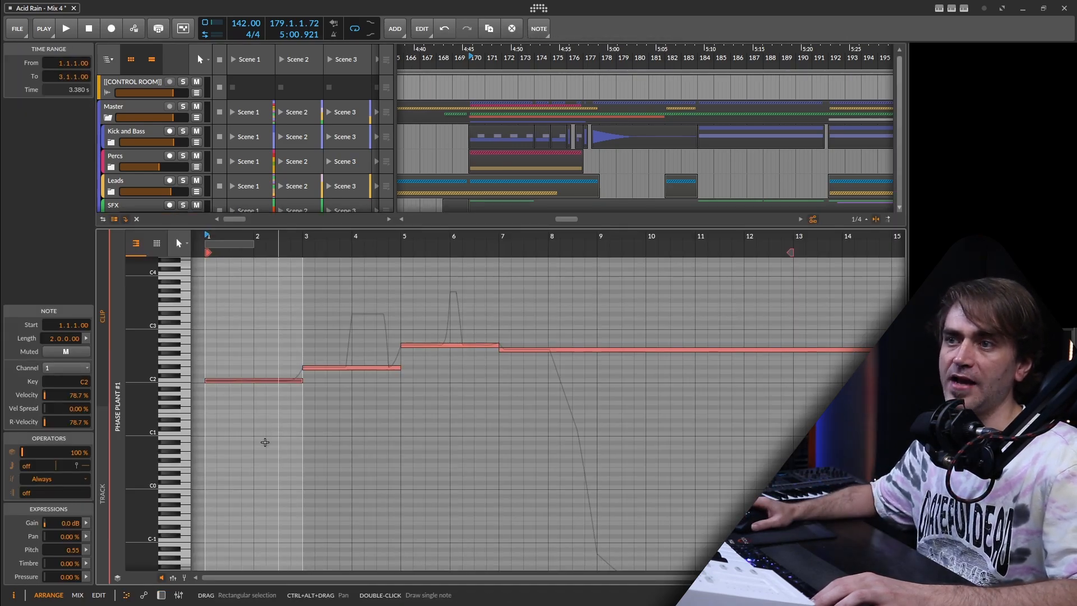
pyautogui.click(172, 577)
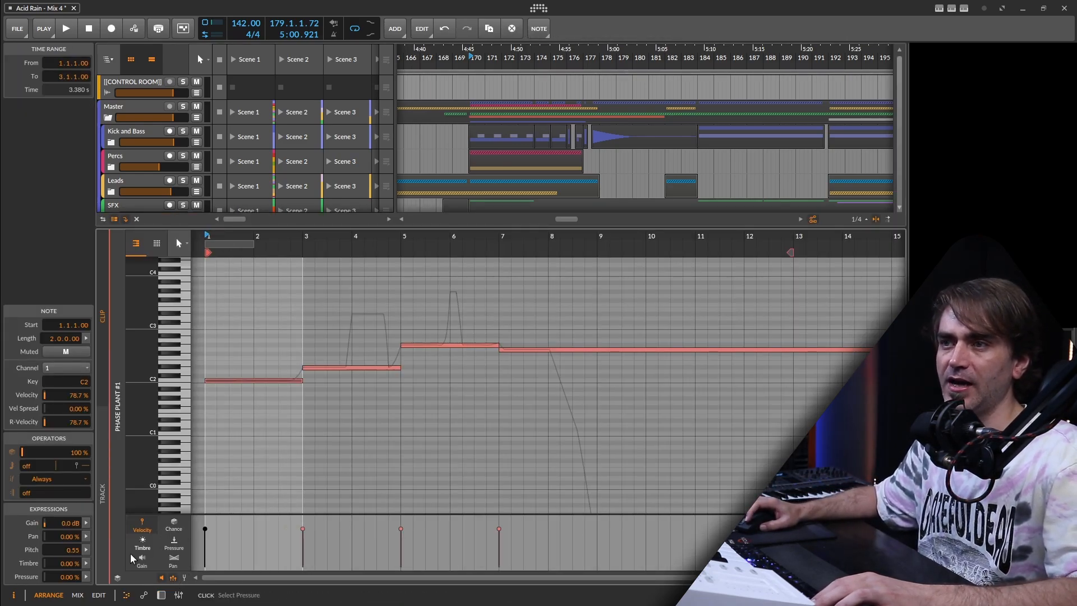
pyautogui.click(174, 543)
pyautogui.scroll(3, 336, 440)
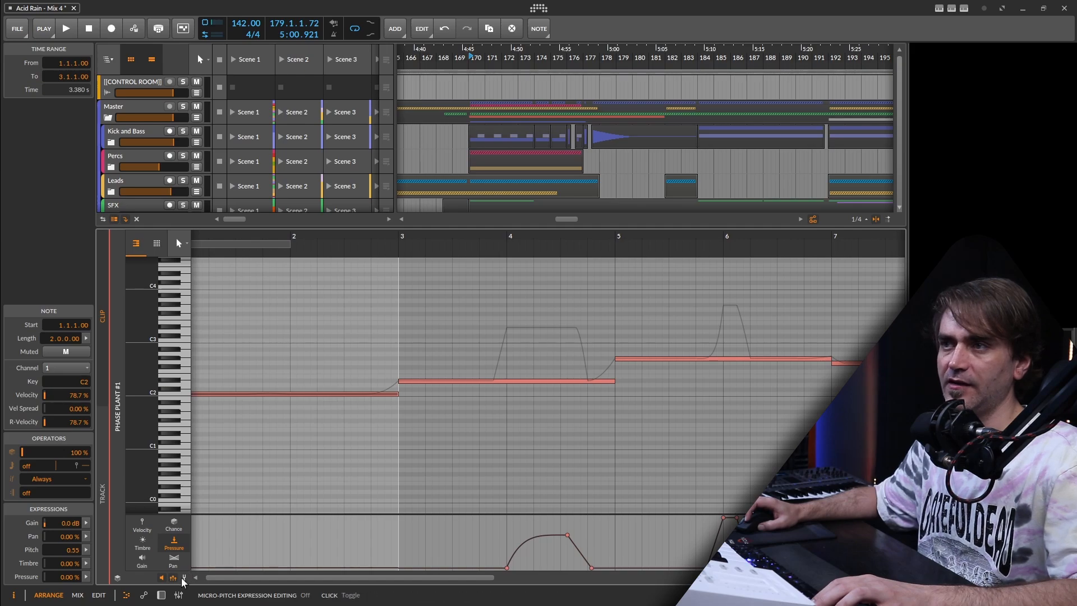
pyautogui.scroll(2, 340, 404)
# Step: Inspect the clip's micro-pitch points across the opening notes and the pressure curve's peak point in bar 4
pyautogui.click(365, 393)
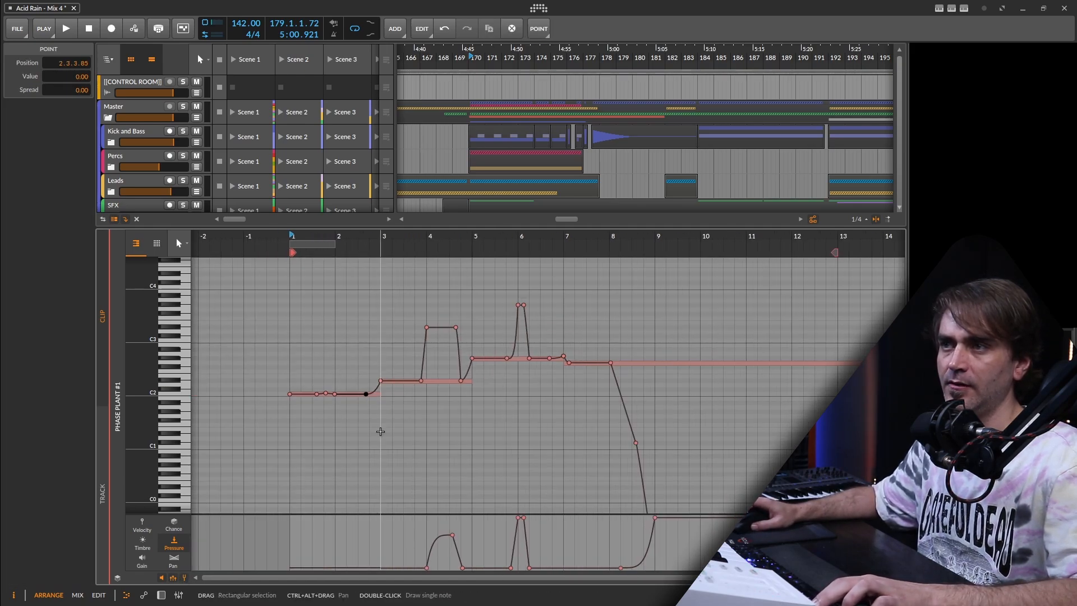
pyautogui.scroll(2, 310, 405)
pyautogui.moveTo(283, 403); pyautogui.dragTo(385, 424)
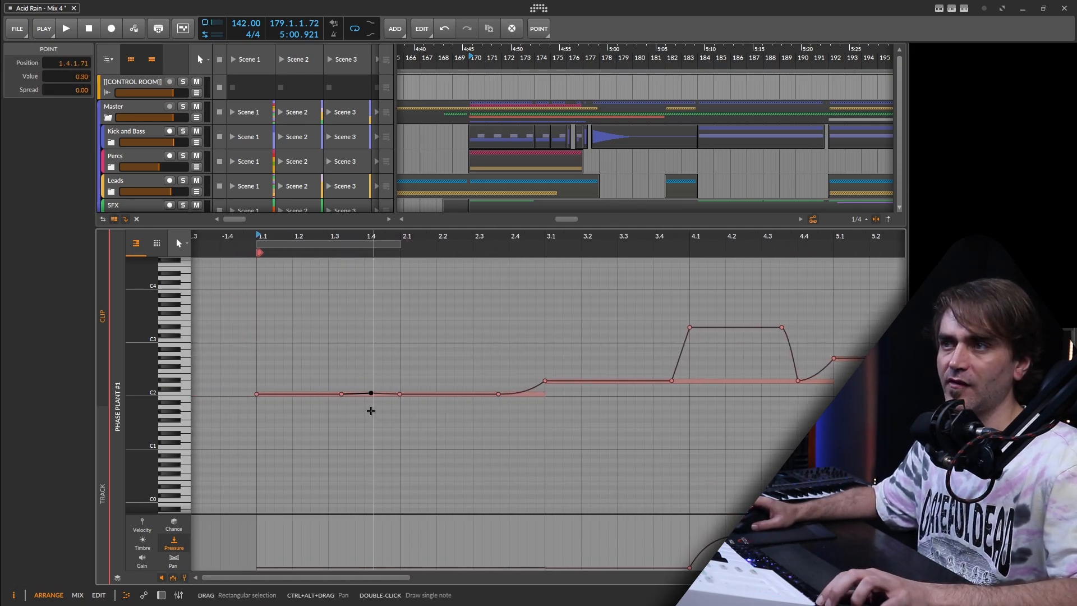
pyautogui.scroll(4, 370, 407)
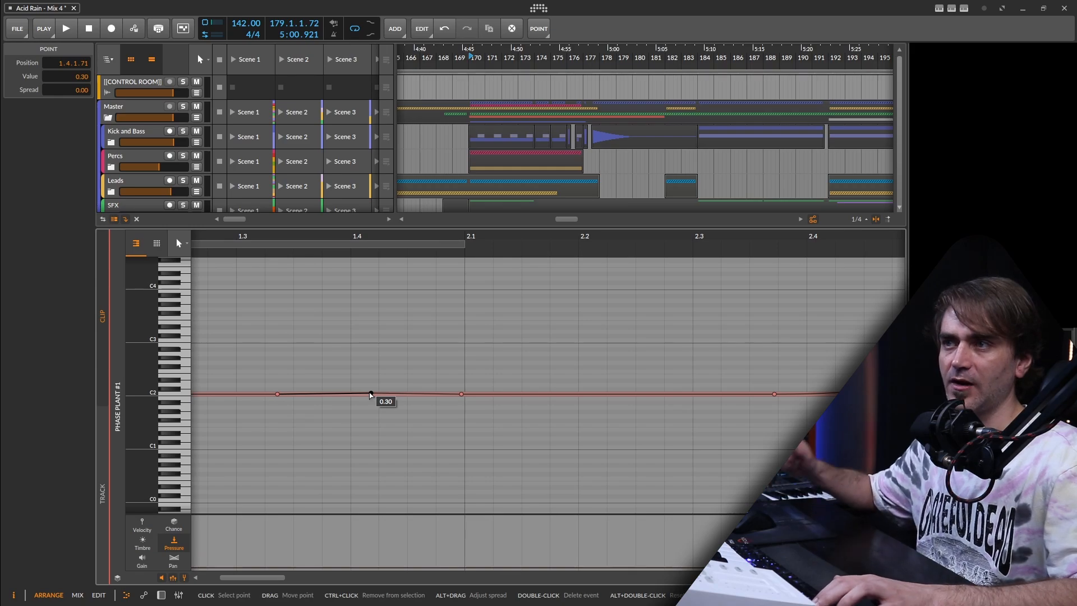
pyautogui.scroll(-4, 370, 394)
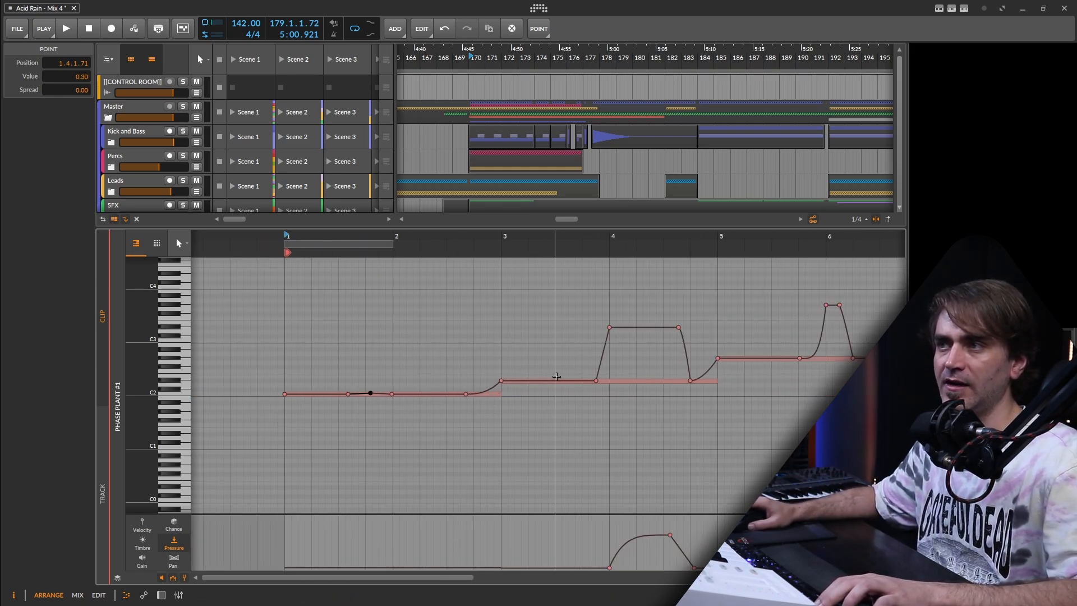
pyautogui.scroll(-2, 664, 446)
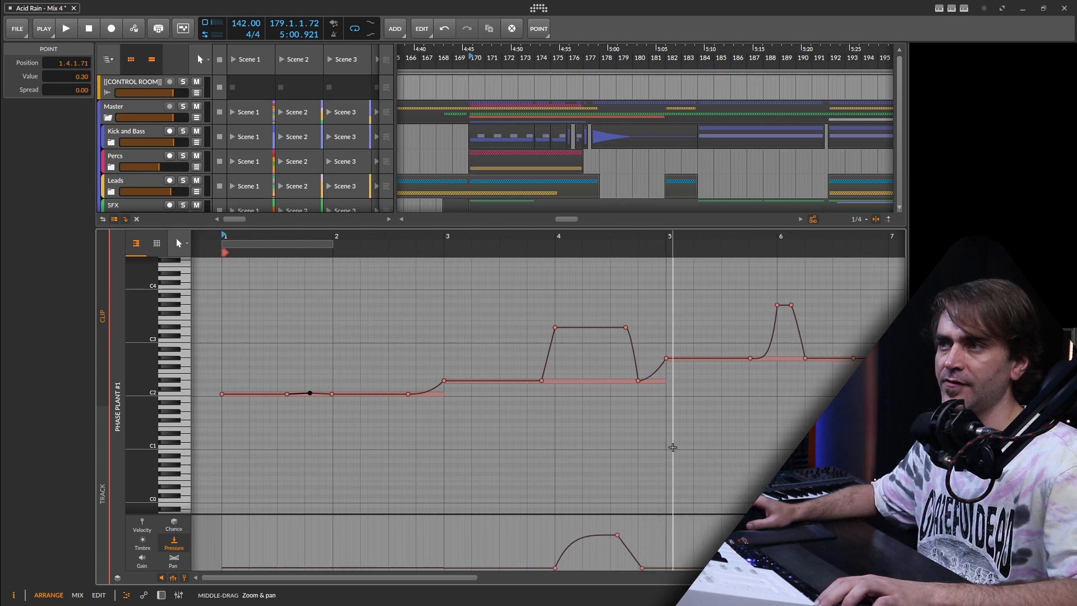
pyautogui.scroll(-1, 661, 446)
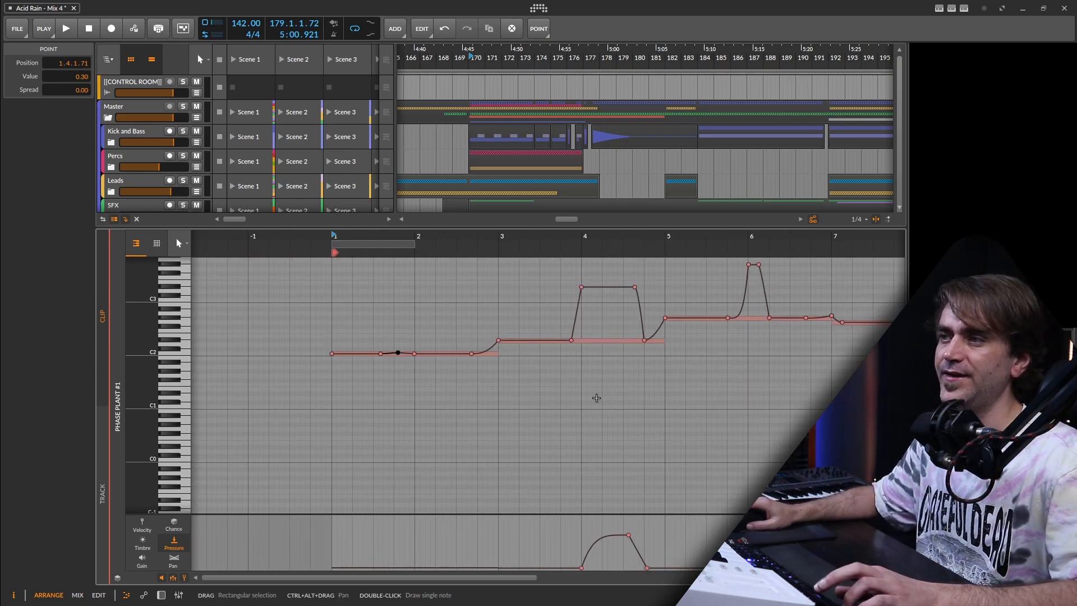
pyautogui.scroll(-3, 600, 418)
pyautogui.scroll(2, 636, 446)
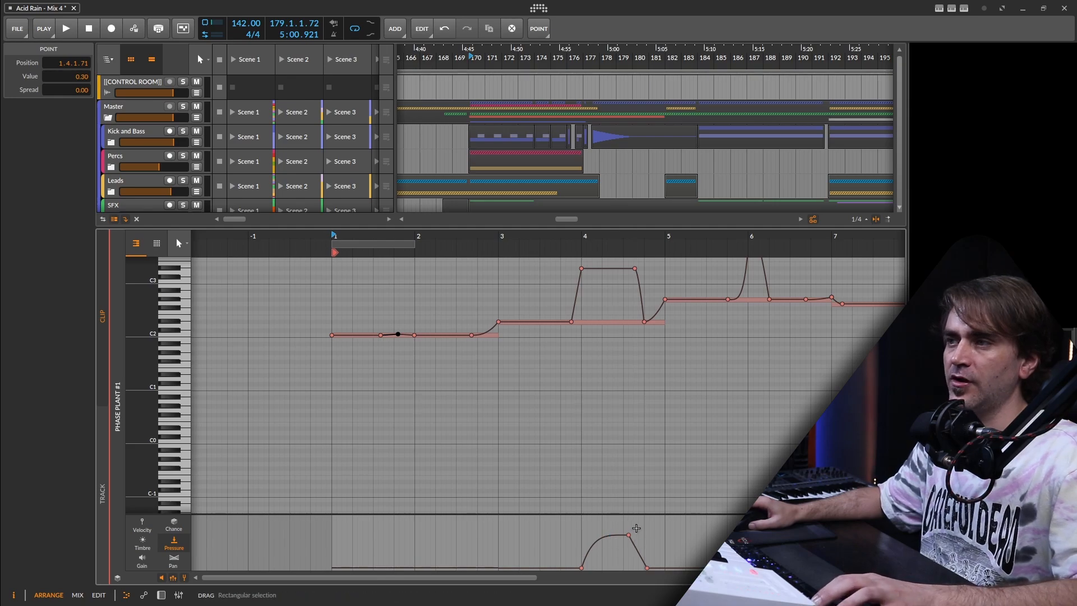
pyautogui.click(628, 534)
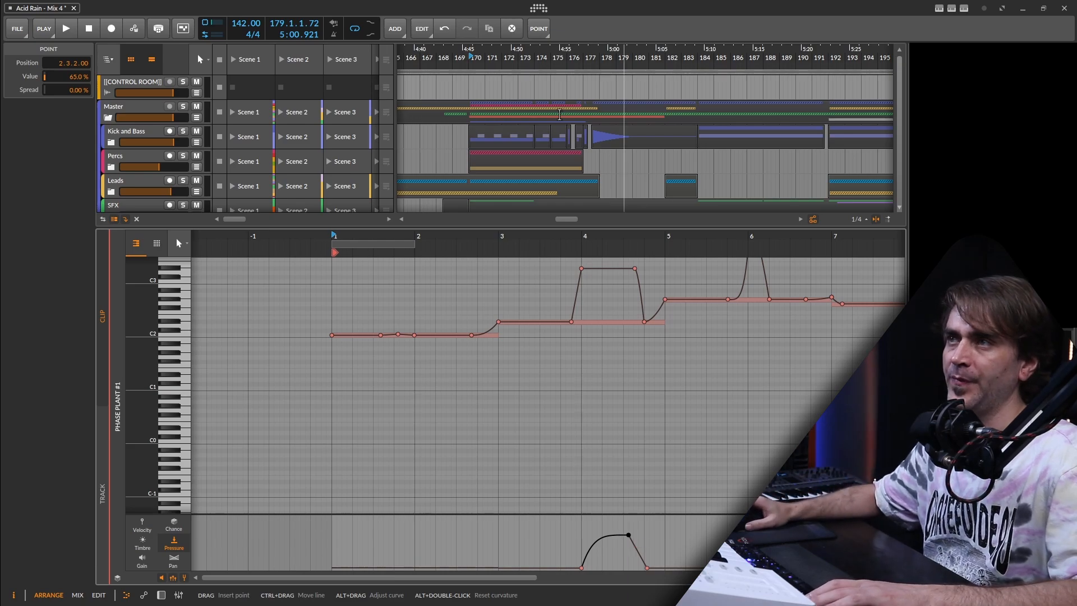
# Step: Play the soloed Phase Plant track from bar 173 to hear the pitch and pressure bend, and stop playback
pyautogui.scroll(-4, 560, 135)
pyautogui.scroll(1, 536, 126)
pyautogui.scroll(3, 535, 101)
pyautogui.click(506, 55)
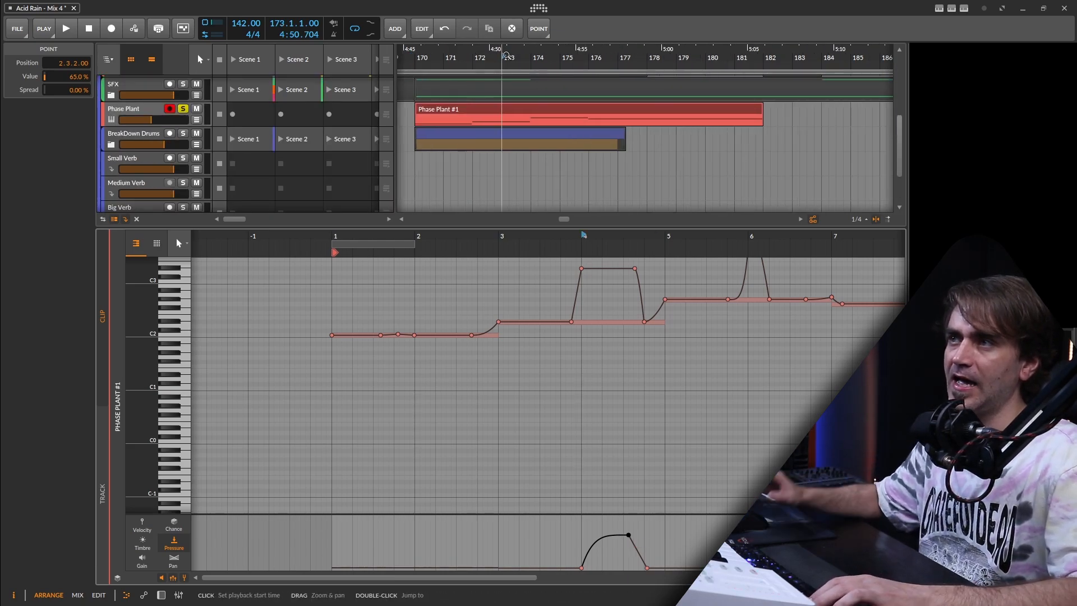
pyautogui.press('space')
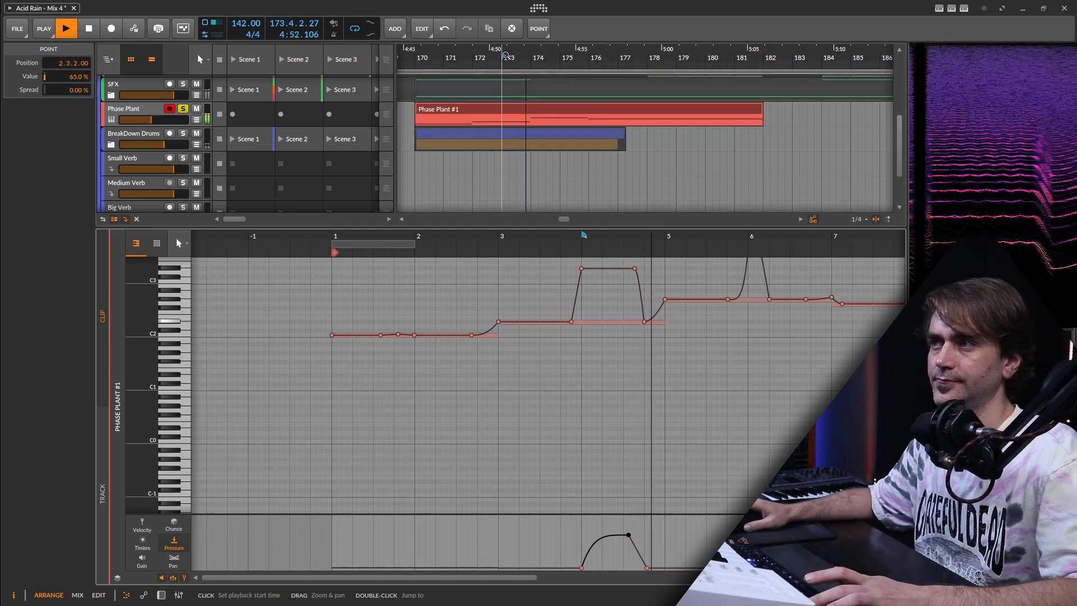
pyautogui.press('space')
# Step: Enable the Dist COLDFIRE distortion in the Phase Plant device chain and view its settings in the plug-in window
pyautogui.press('d')
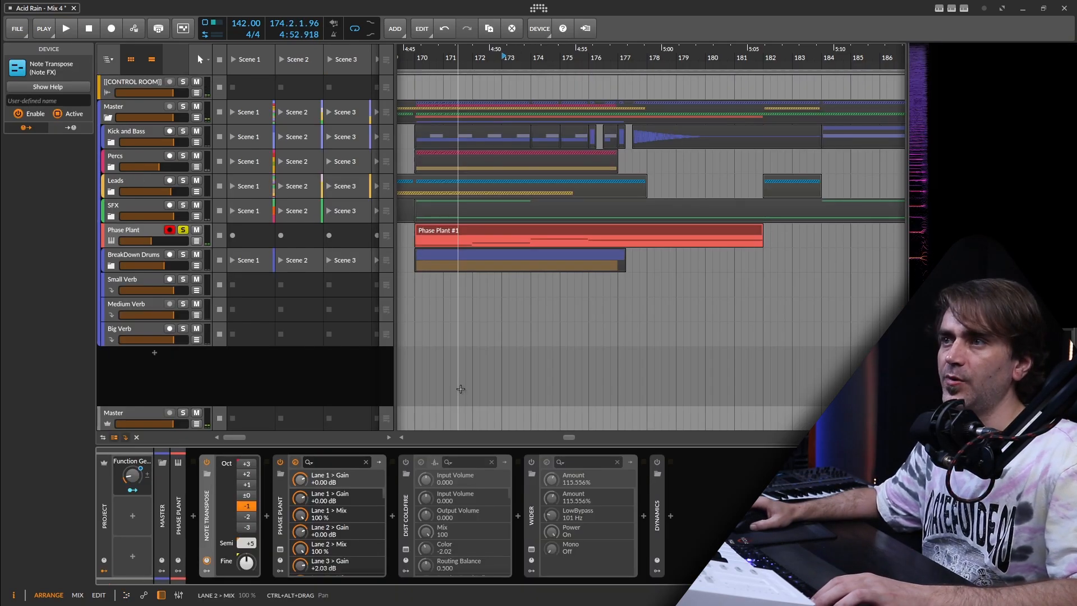
pyautogui.click(405, 462)
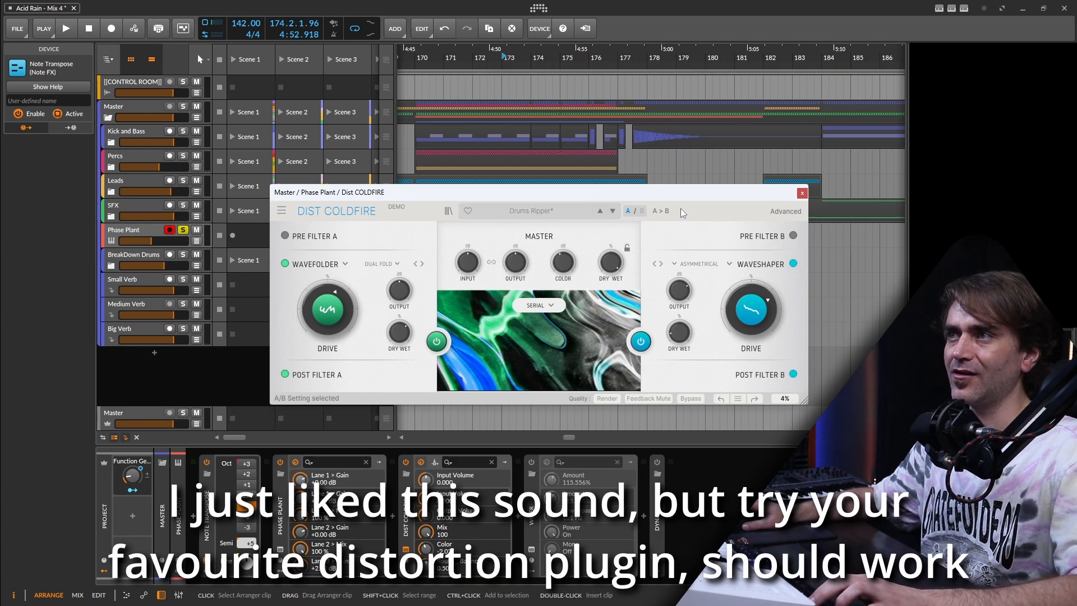
pyautogui.click(800, 195)
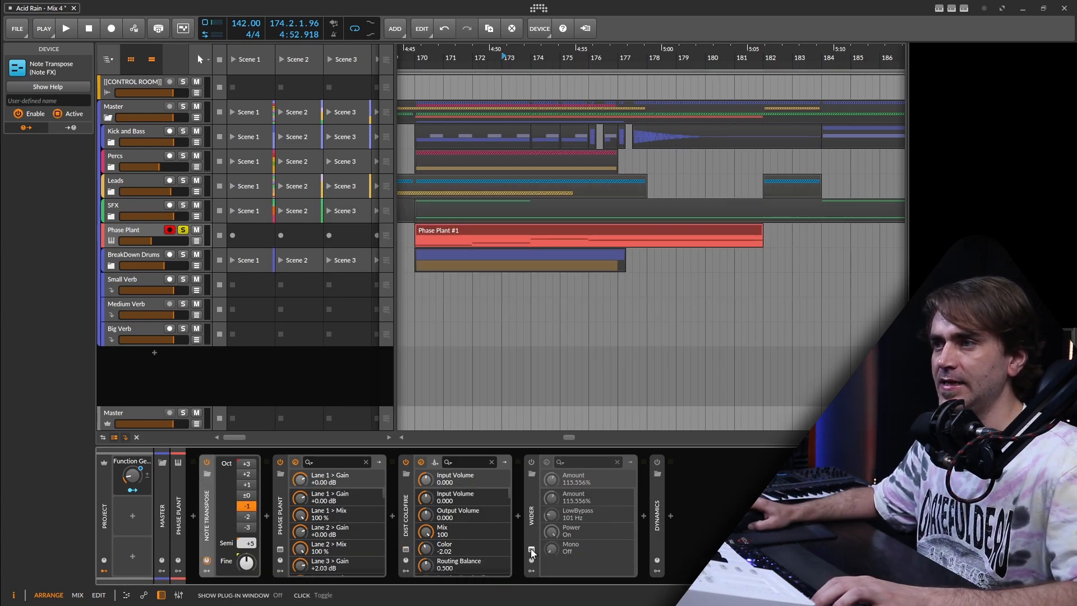
# Step: Enable the Wider and Dynamics devices in the Phase Plant chain and expand Dynamics to show its controls
pyautogui.click(532, 474)
pyautogui.doubleClick(657, 531)
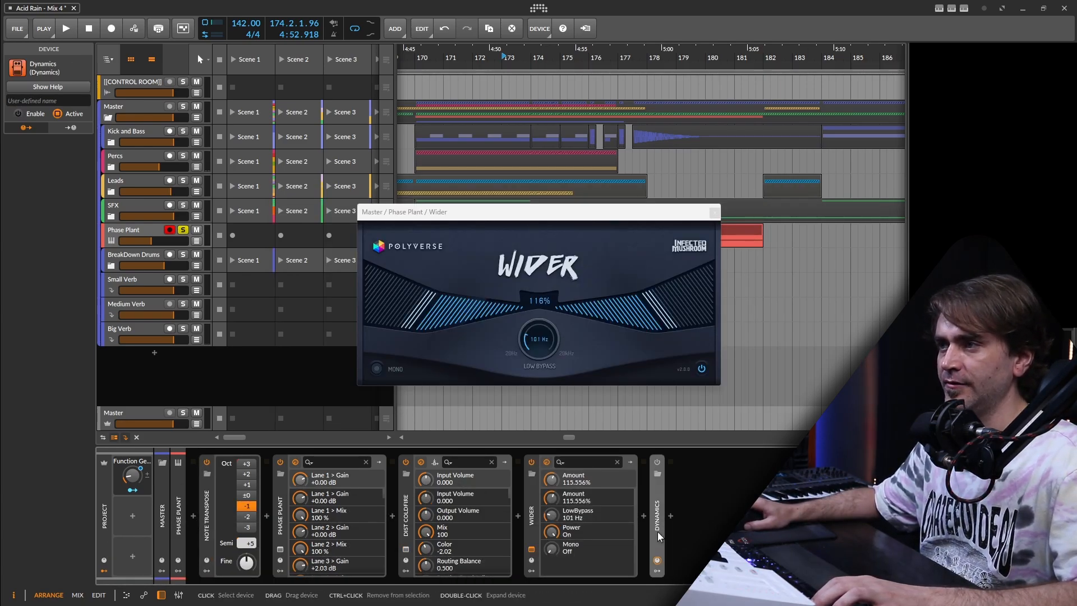
pyautogui.click(658, 463)
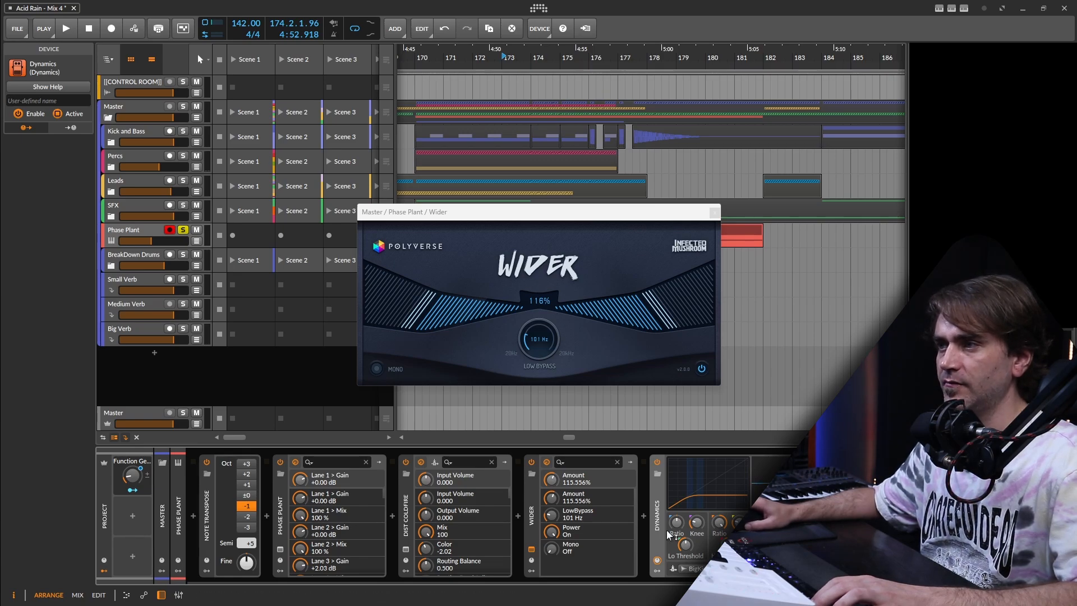
# Step: Collapse the Dynamics, Wider and Dist COLDFIRE devices and close the Wider plug-in window
pyautogui.doubleClick(656, 518)
pyautogui.doubleClick(531, 516)
pyautogui.doubleClick(405, 515)
pyautogui.click(714, 213)
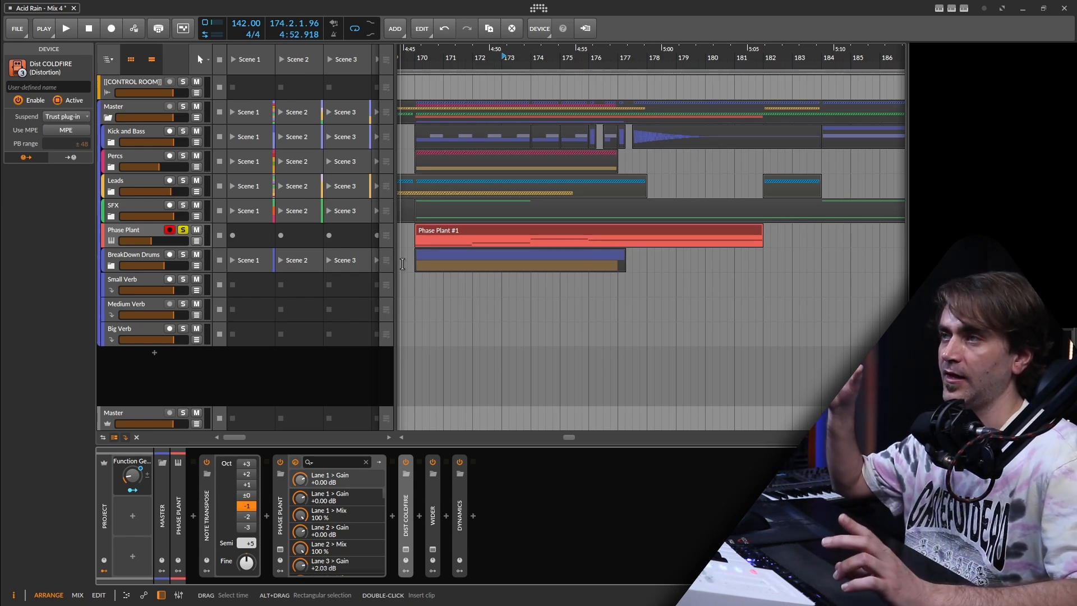
# Step: Examine the final note's downward pitch curve and rising pressure in the clip editor, and return to the device chain
pyautogui.click(196, 240)
pyautogui.press('e')
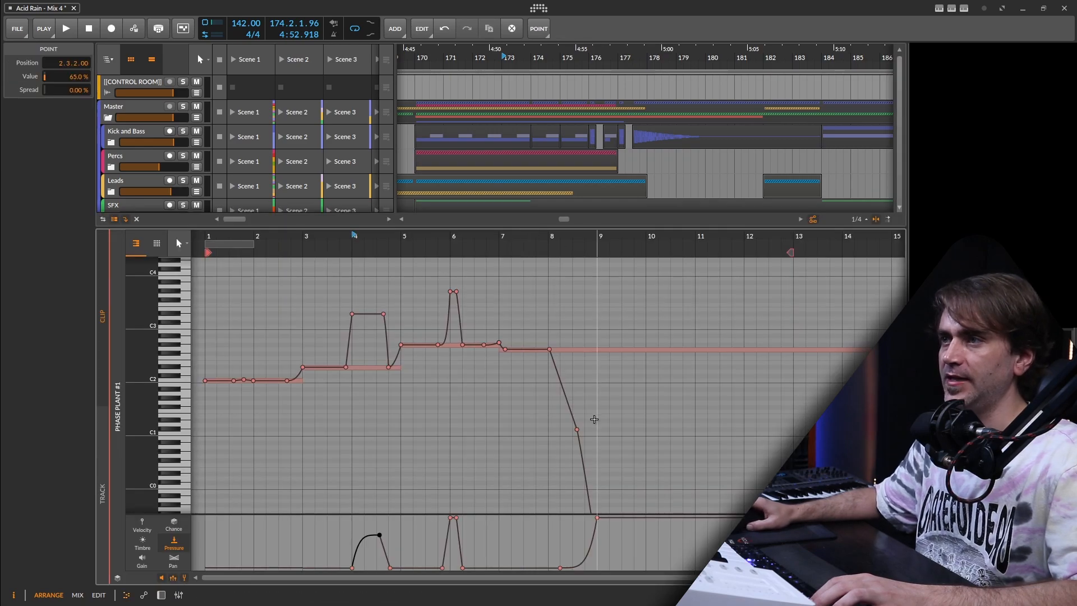
pyautogui.scroll(-3, 572, 382)
pyautogui.scroll(-3, 572, 372)
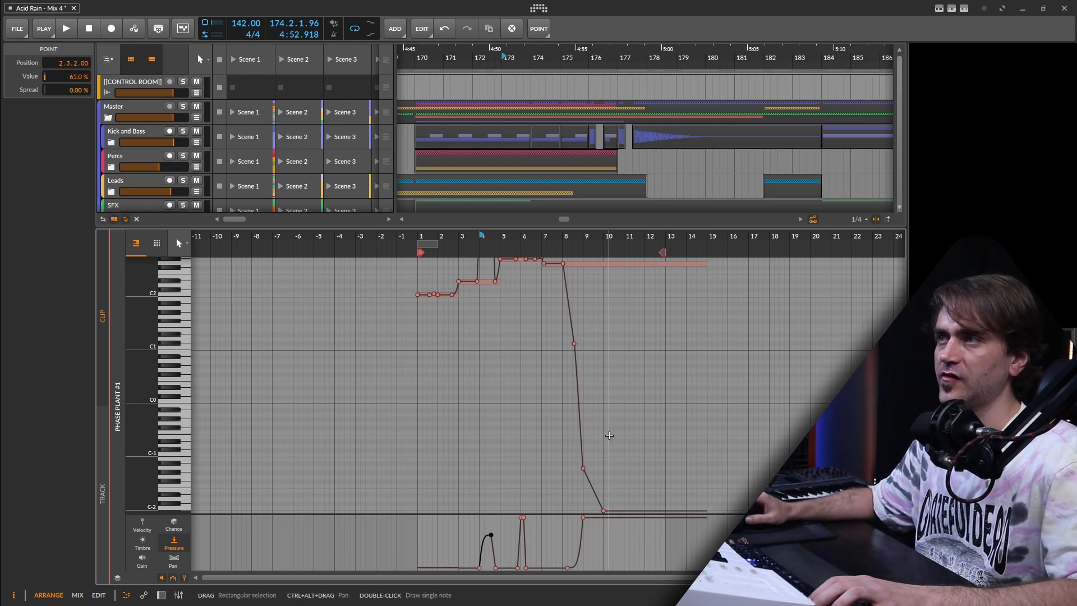
pyautogui.click(161, 595)
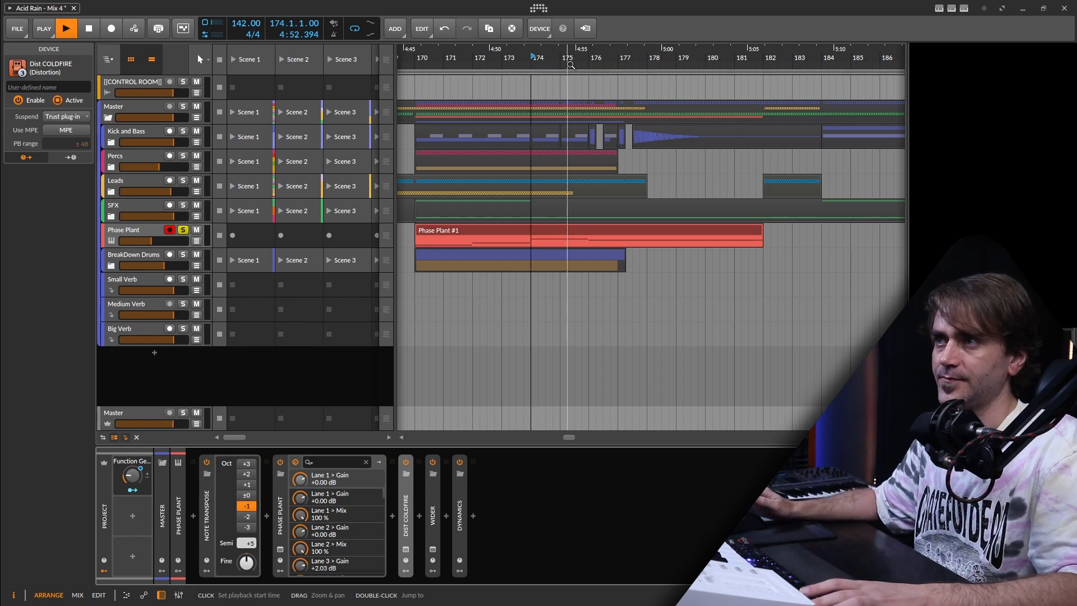
# Step: Play the Phase Plant track from bar 174 through the full effects chain and view the clip's falling pitch curve
pyautogui.press('space')
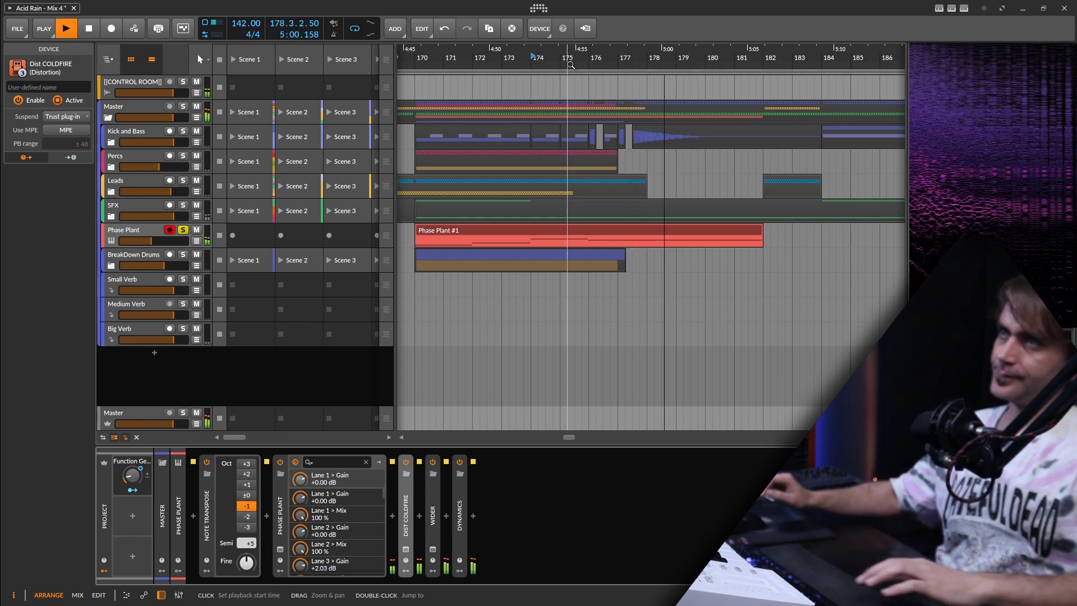
pyautogui.click(533, 58)
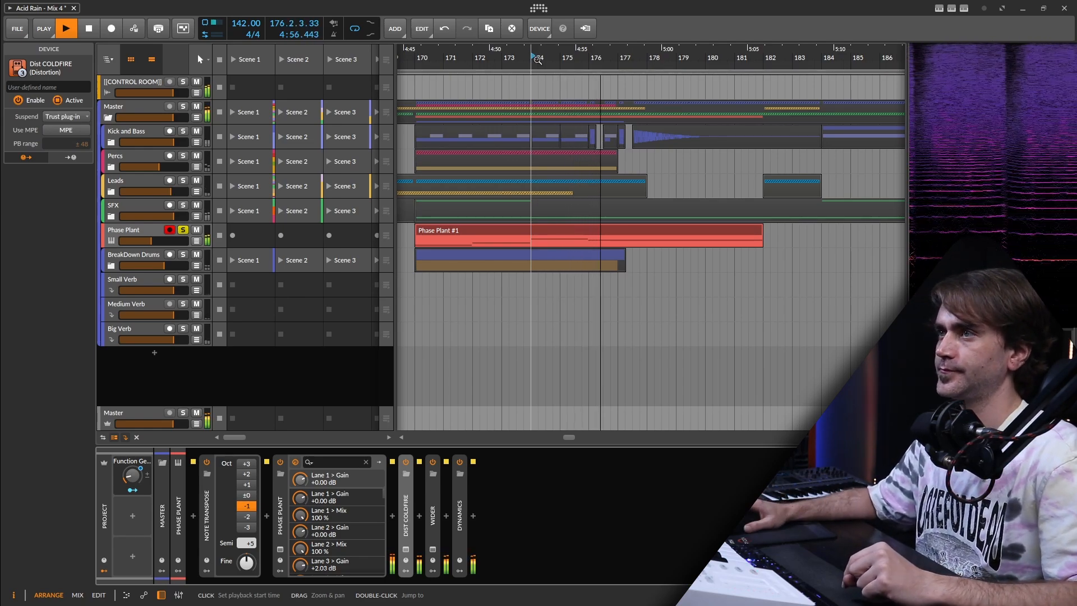
pyautogui.doubleClick(668, 233)
pyautogui.scroll(-3, 681, 355)
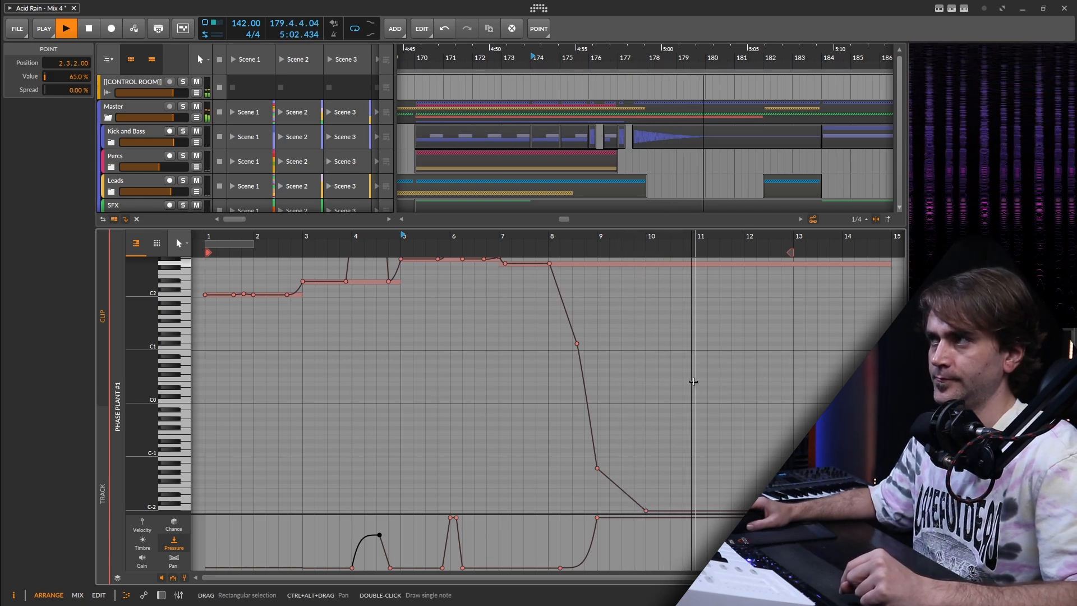
# Step: Inspect the waveform of the Phase Plant-bounce-18 clip on Audio 1 around bar 178 and open the clip in the audio editor
pyautogui.moveTo(1001, 200)
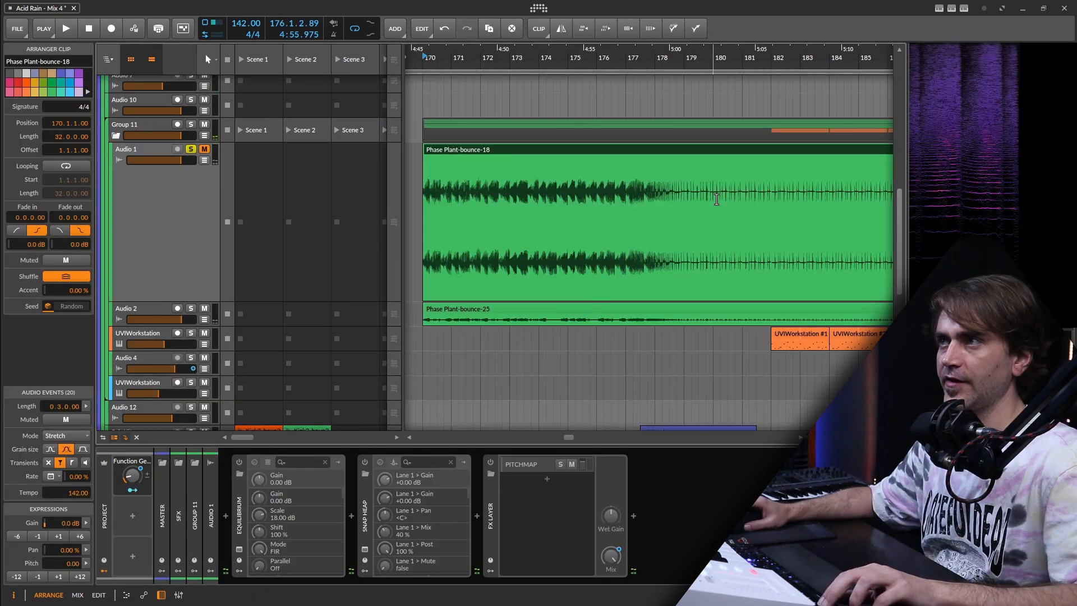
pyautogui.scroll(-3, 716, 199)
pyautogui.scroll(3, 737, 158)
pyautogui.scroll(-3, 713, 175)
pyautogui.scroll(6, 709, 185)
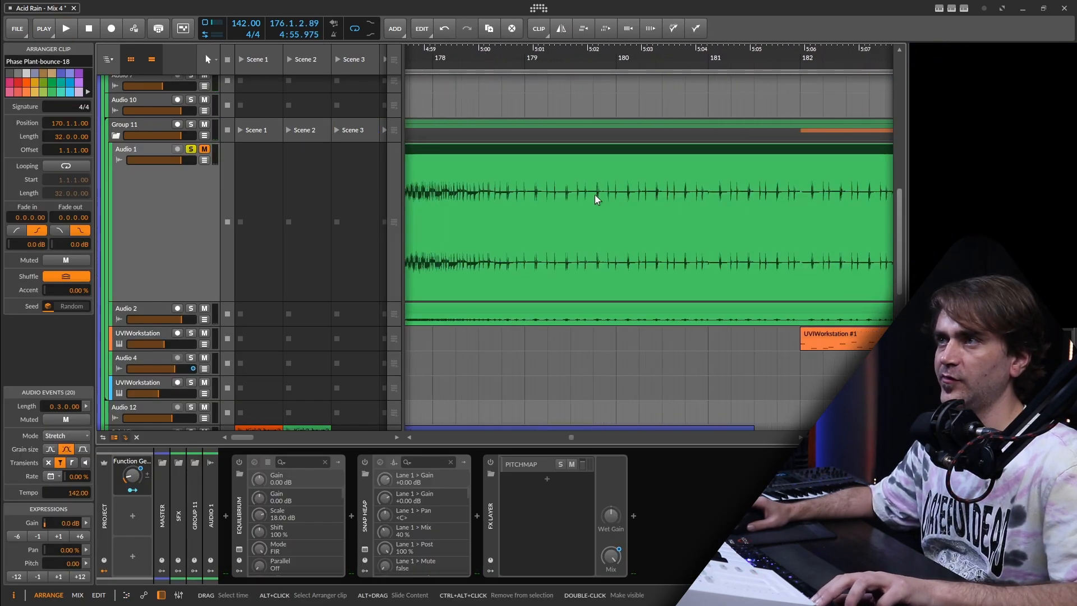
pyautogui.hscroll(-3, 594, 194)
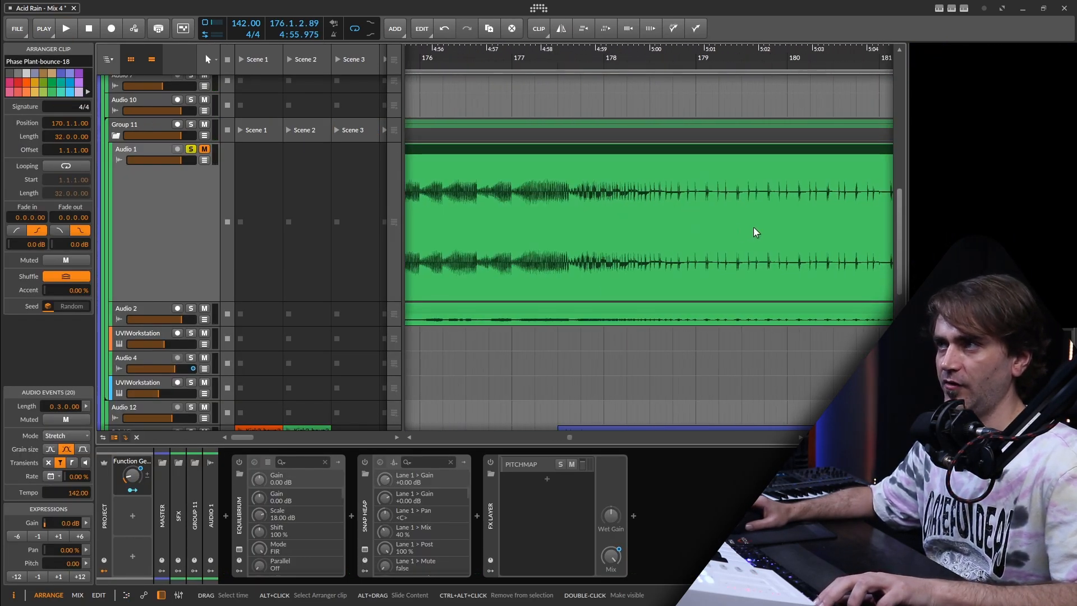
pyautogui.hscroll(2, 753, 228)
pyautogui.scroll(-4, 678, 204)
pyautogui.doubleClick(675, 108)
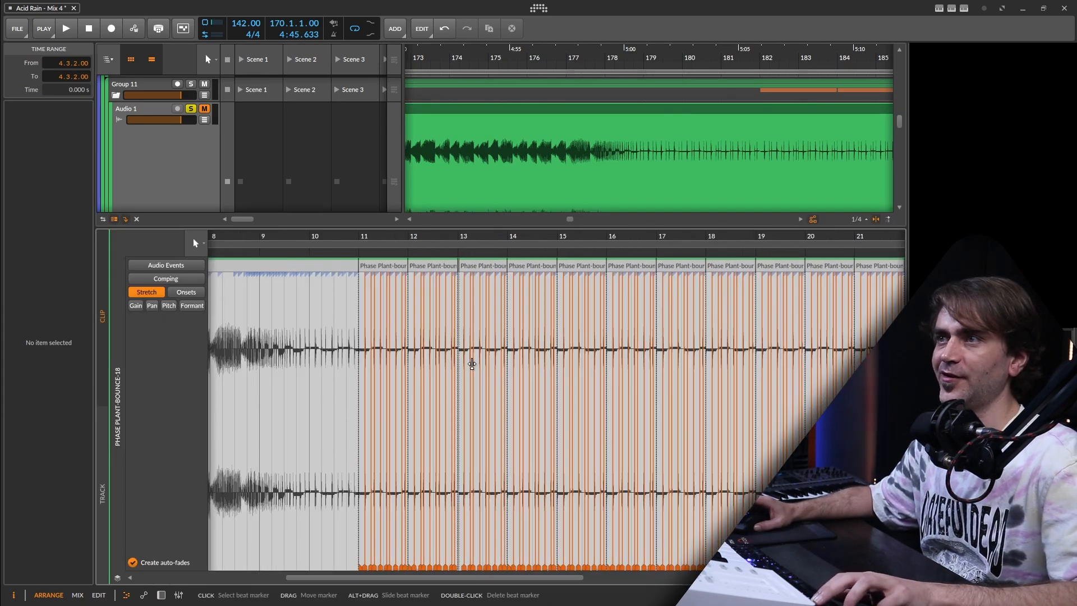
# Step: Examine the original audio event and the repeated one-bar events with stretch markers from bar 11, and return to the device chain
pyautogui.scroll(4, 472, 363)
pyautogui.click(415, 273)
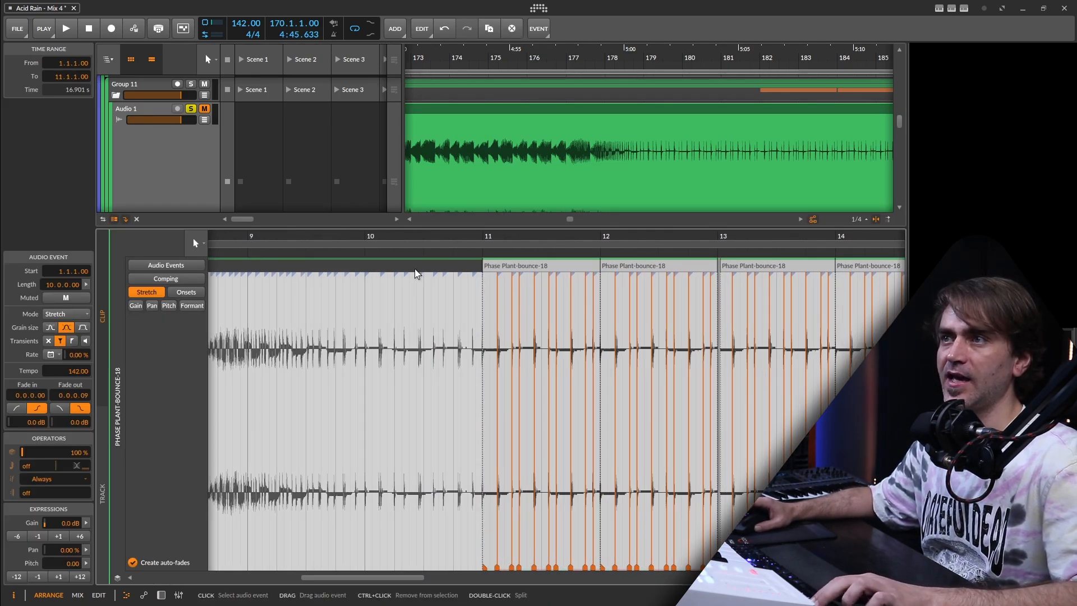
pyautogui.scroll(-3, 371, 310)
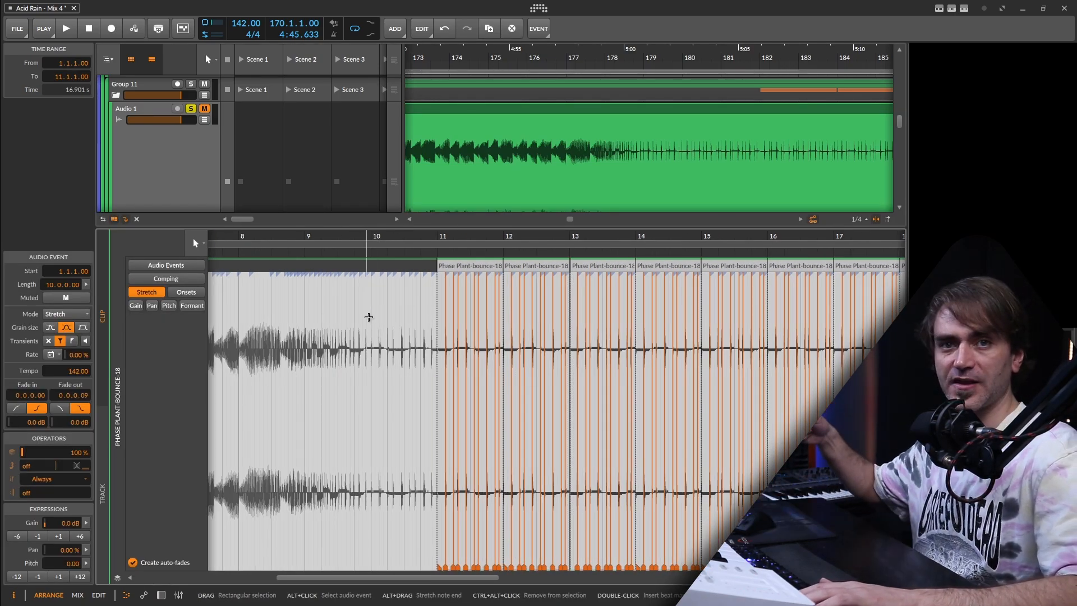
pyautogui.scroll(5, 467, 393)
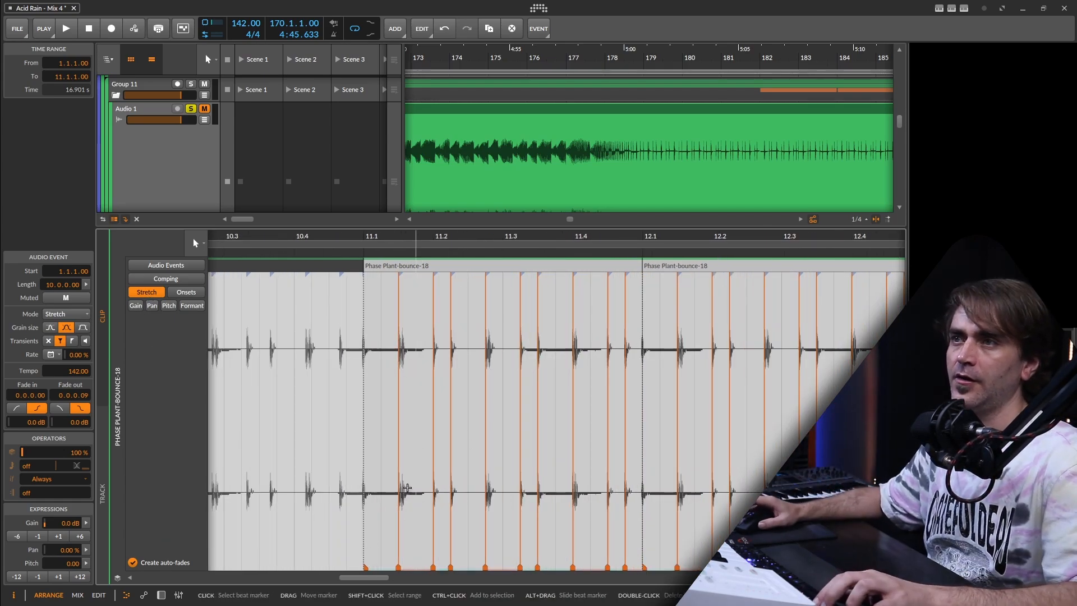
pyautogui.scroll(3, 392, 376)
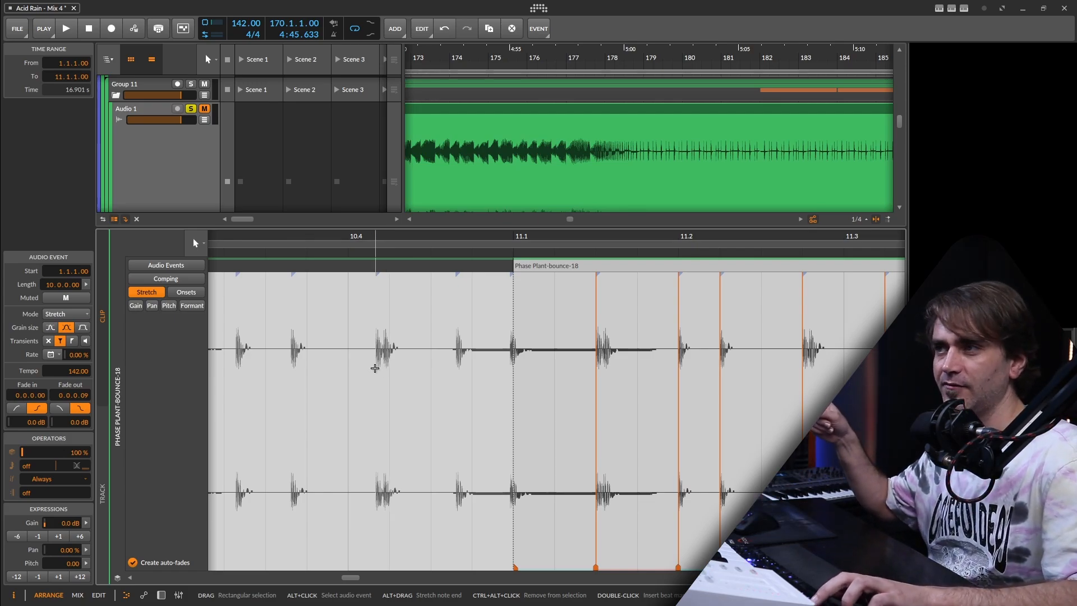
pyautogui.scroll(-3, 402, 309)
pyautogui.click(161, 596)
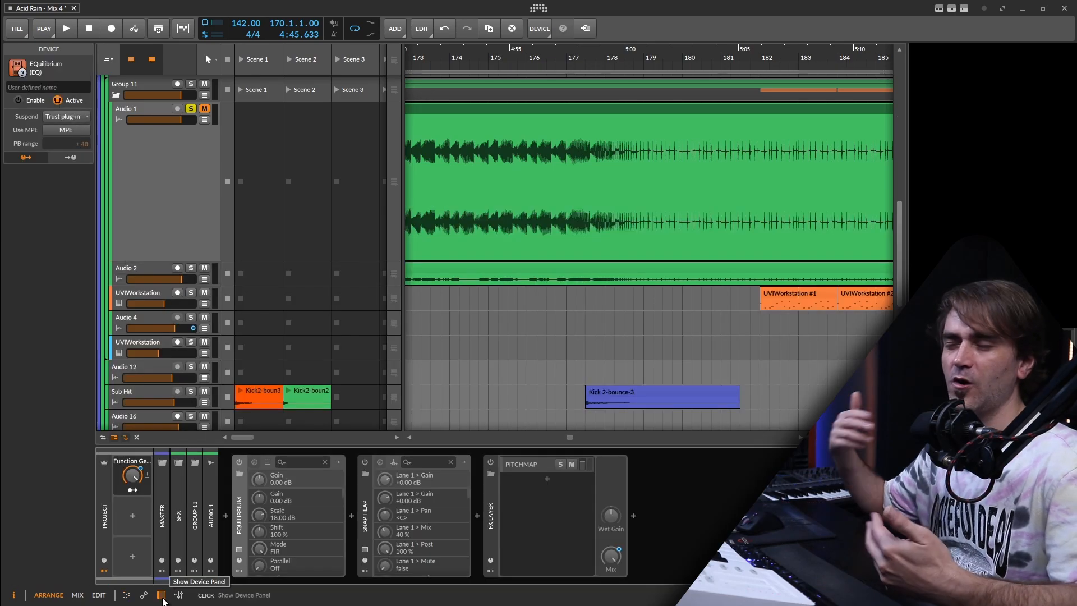
# Step: Play the soloed Phase Plant bounce on Audio 1 from around bar 180
pyautogui.hscroll(2, 649, 200)
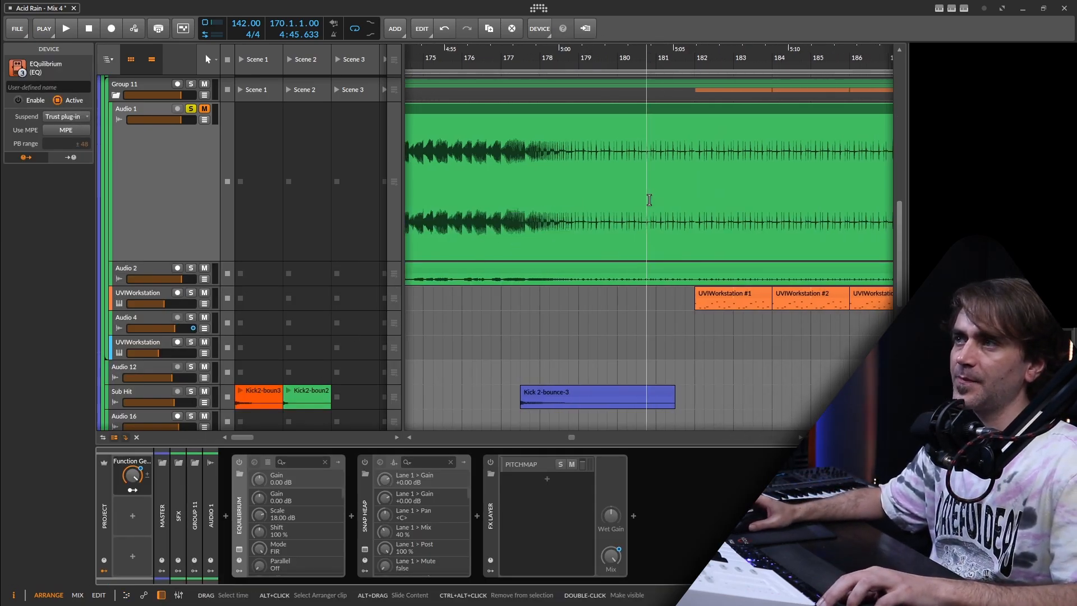
pyautogui.scroll(-2, 664, 202)
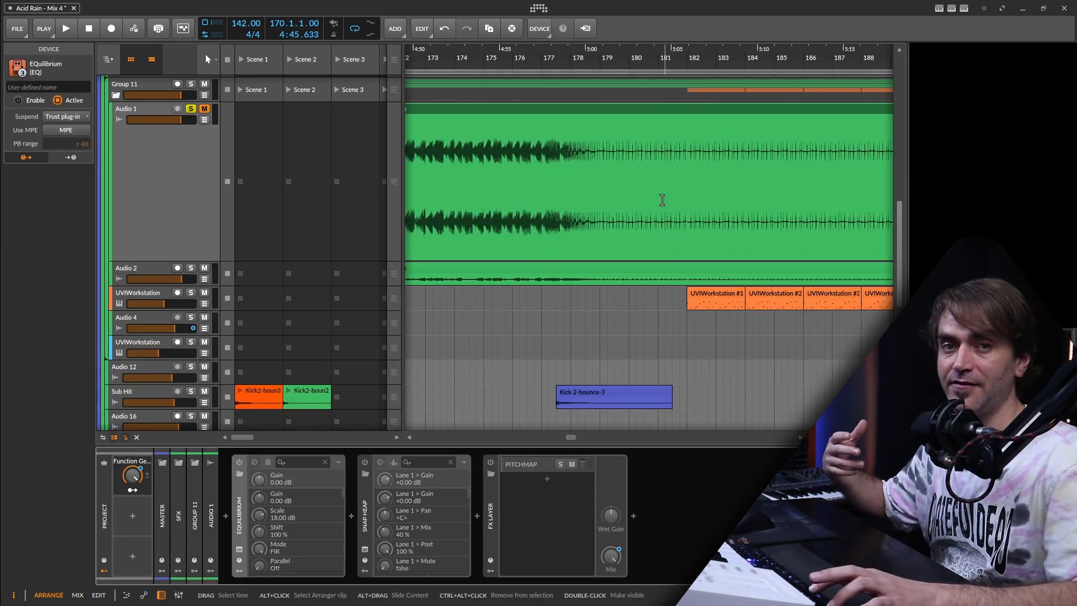
pyautogui.scroll(-4, 638, 57)
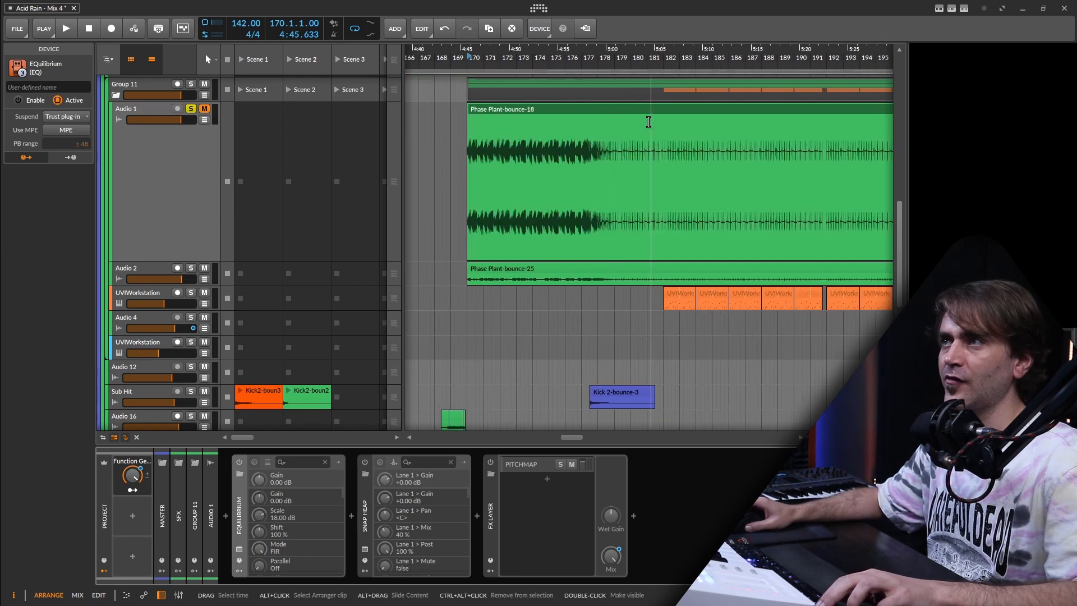
pyautogui.press('space')
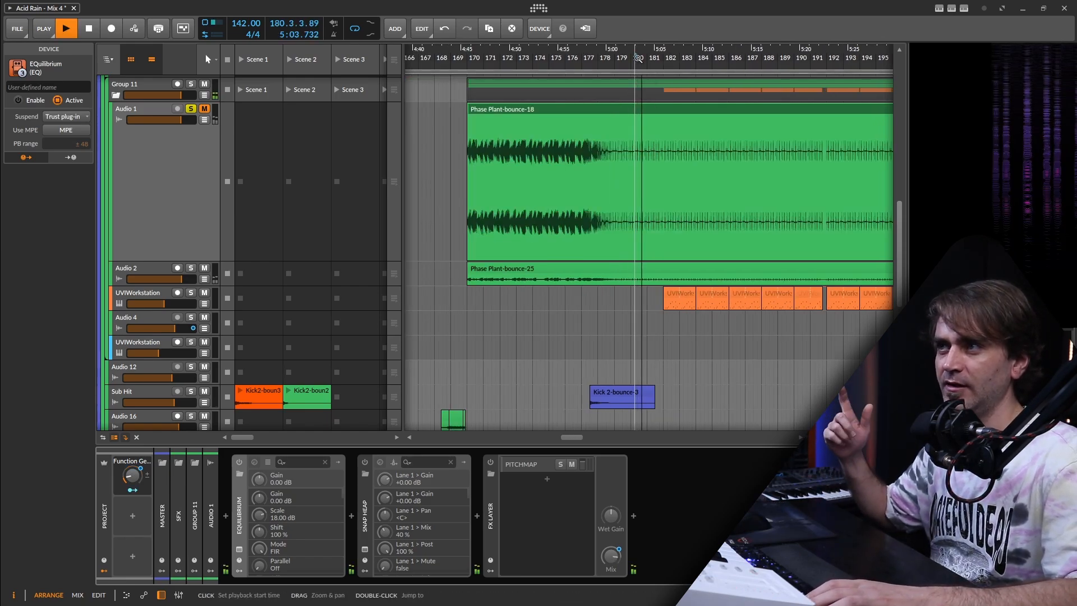
pyautogui.press('space')
# Step: Reopen the Phase Plant bounce in the audio editor, compare the audio before and after the bar 11 event boundary, and show the devices again
pyautogui.doubleClick(546, 128)
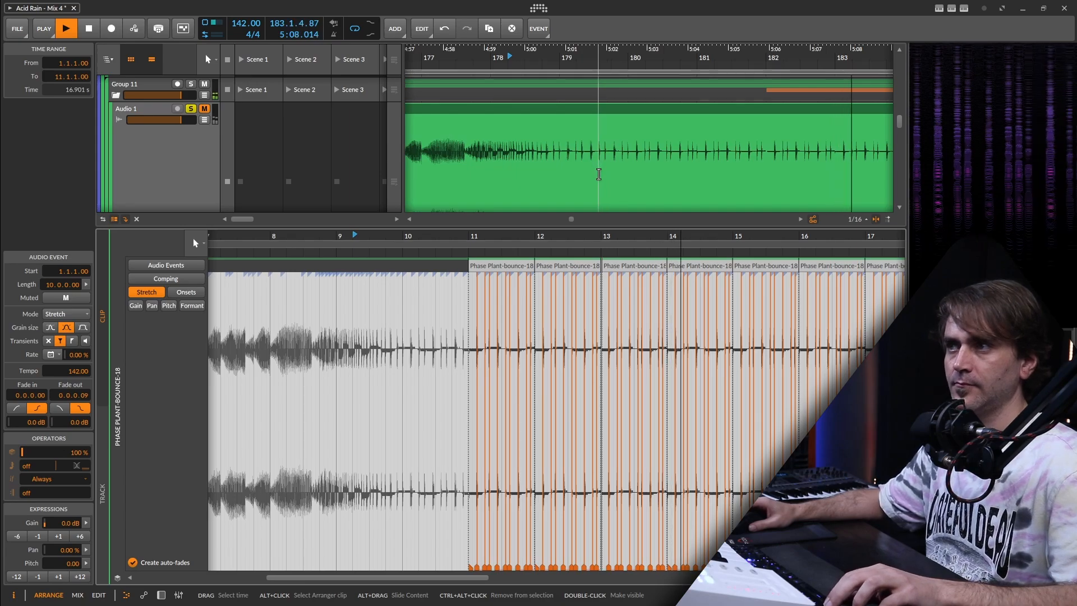
pyautogui.press('space')
pyautogui.scroll(3, 556, 328)
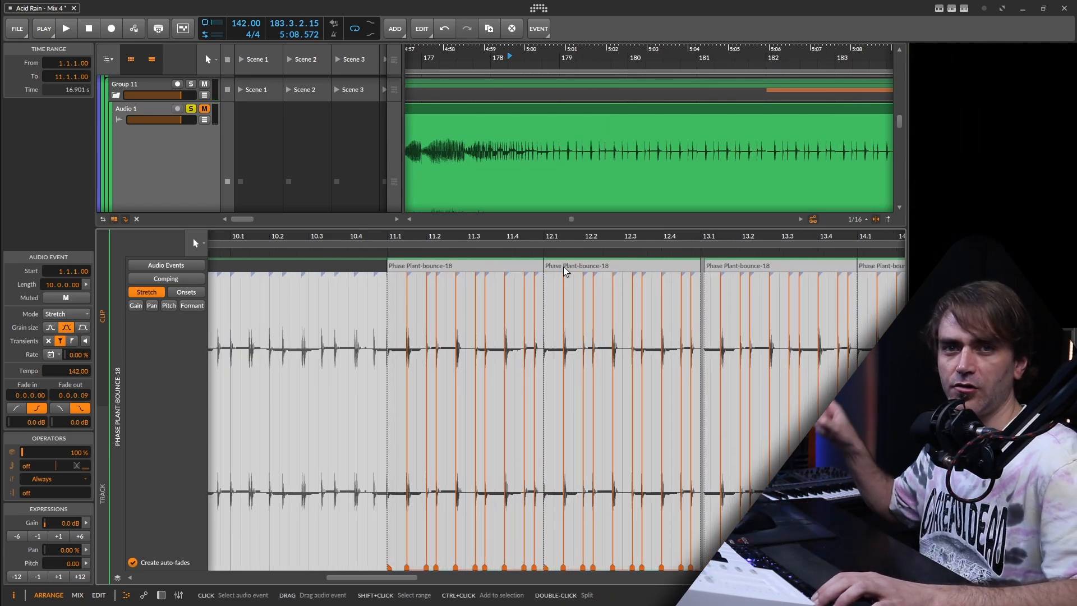
pyautogui.scroll(-3, 557, 318)
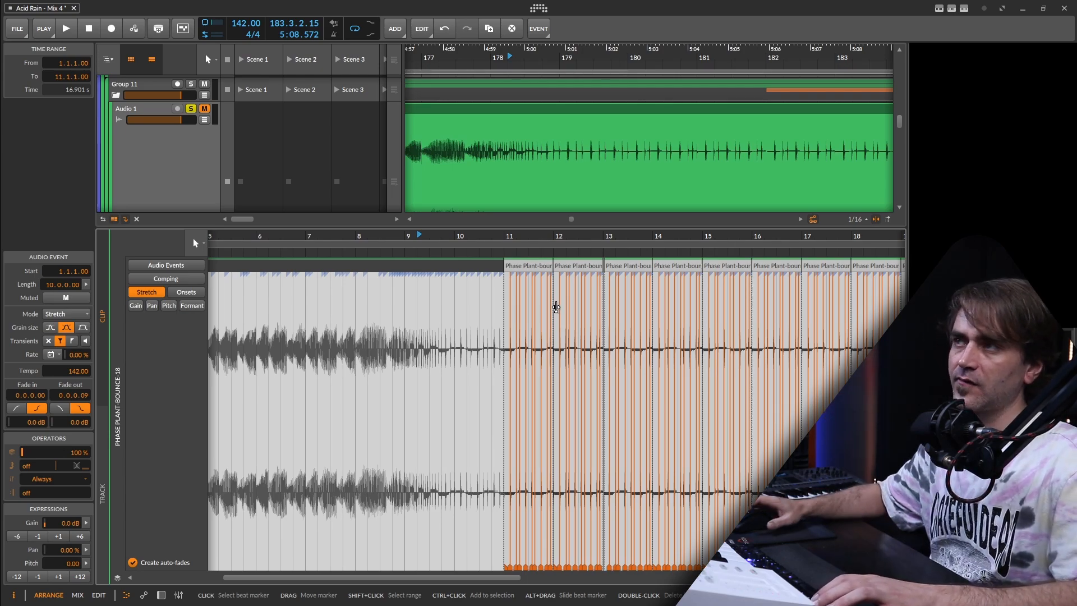
pyautogui.click(161, 595)
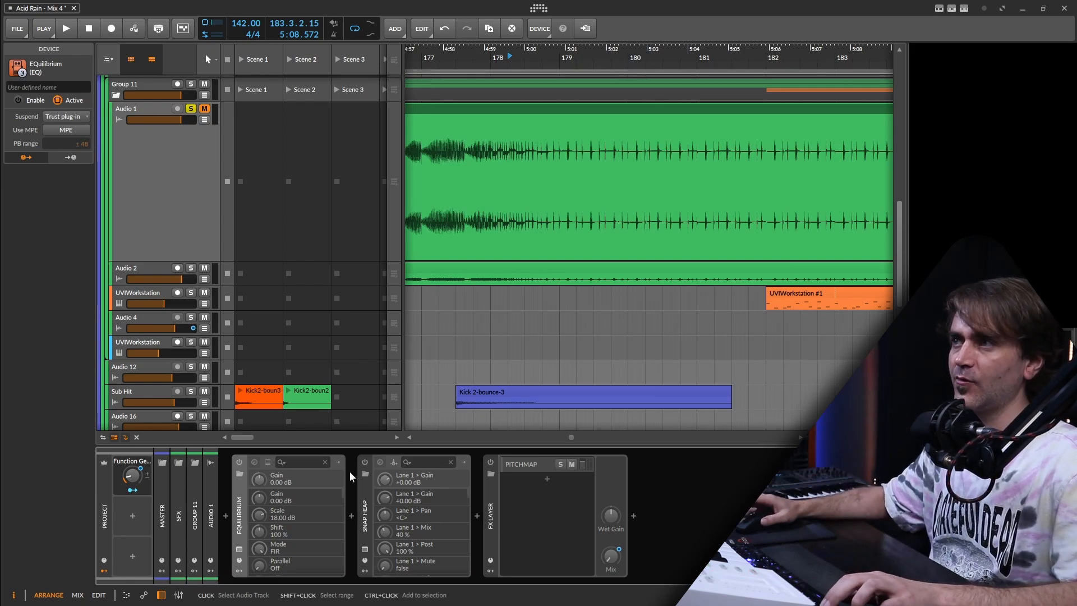
# Step: Open the UVIWorkstation #1 clip at bar 182 in the note editor and audition its first notes one after another
pyautogui.scroll(-3, 709, 238)
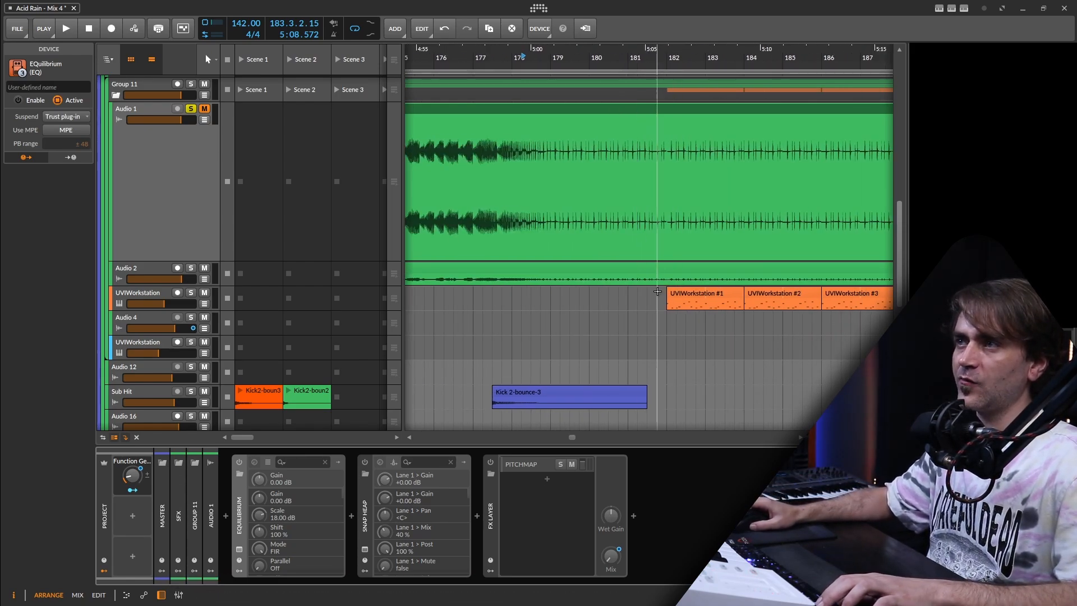
pyautogui.scroll(-3, 664, 292)
pyautogui.scroll(4, 667, 300)
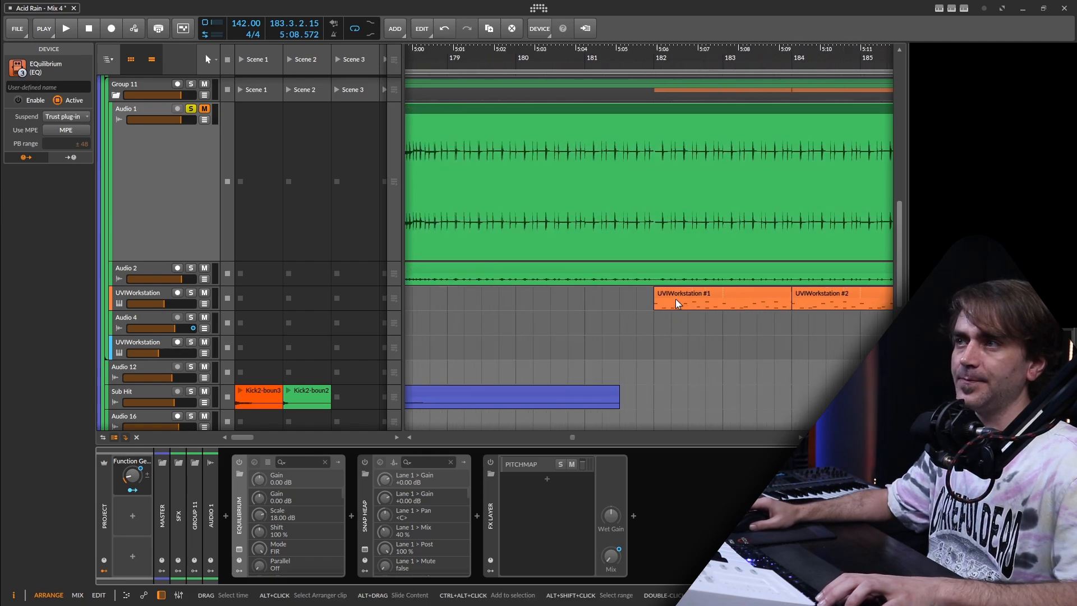
pyautogui.doubleClick(673, 299)
pyautogui.click(226, 374)
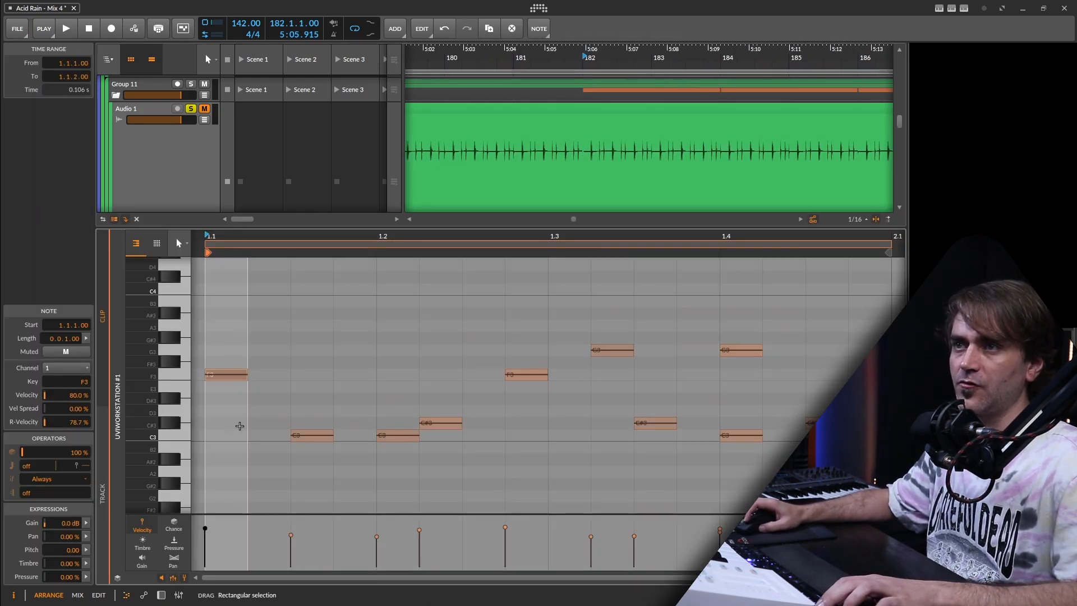
pyautogui.click(312, 435)
pyautogui.click(397, 435)
pyautogui.moveTo(440, 422); pyautogui.dragTo(449, 473)
pyautogui.hotkey('ctrl', 'z')
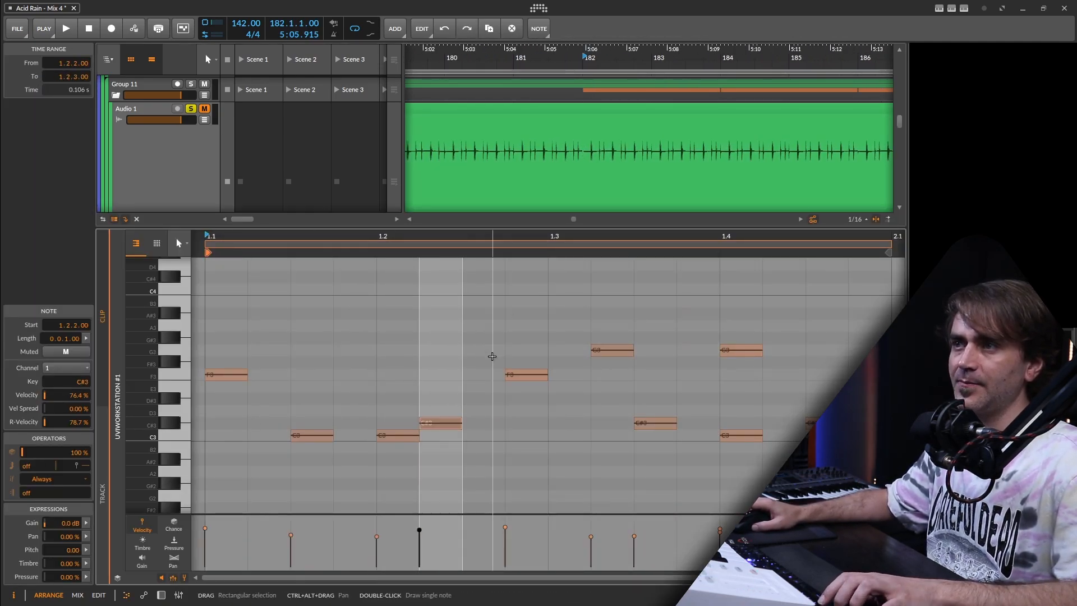
pyautogui.press('Right')
# Step: Compare the UVIWorkstation #1 note timing with the transients of the Audio 1 bounce through bar 182 in the arranger
pyautogui.scroll(-3, 667, 112)
pyautogui.scroll(3, 691, 127)
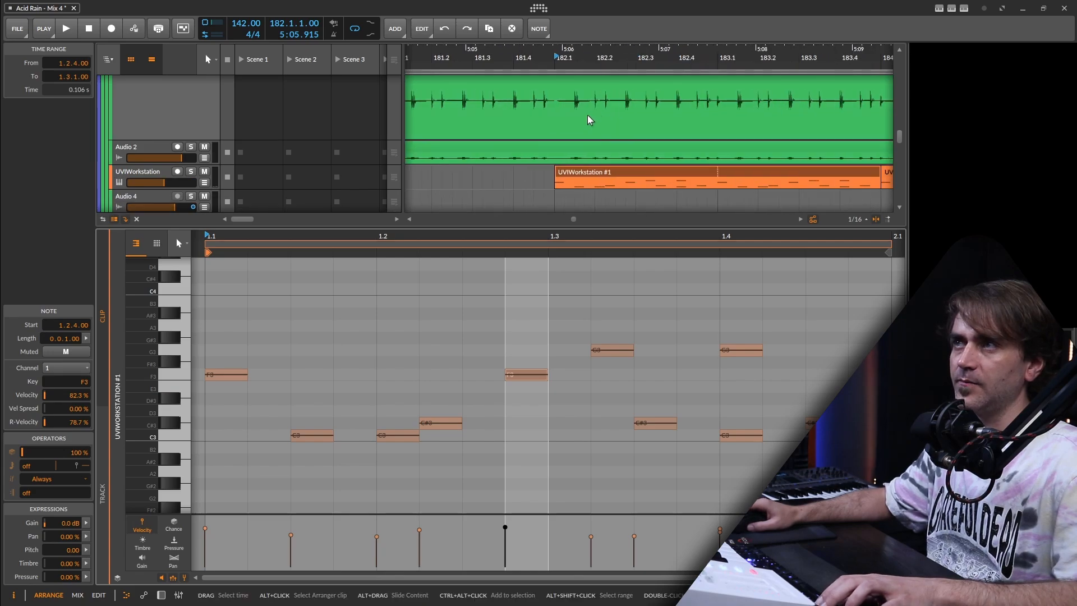
pyautogui.scroll(3, 587, 144)
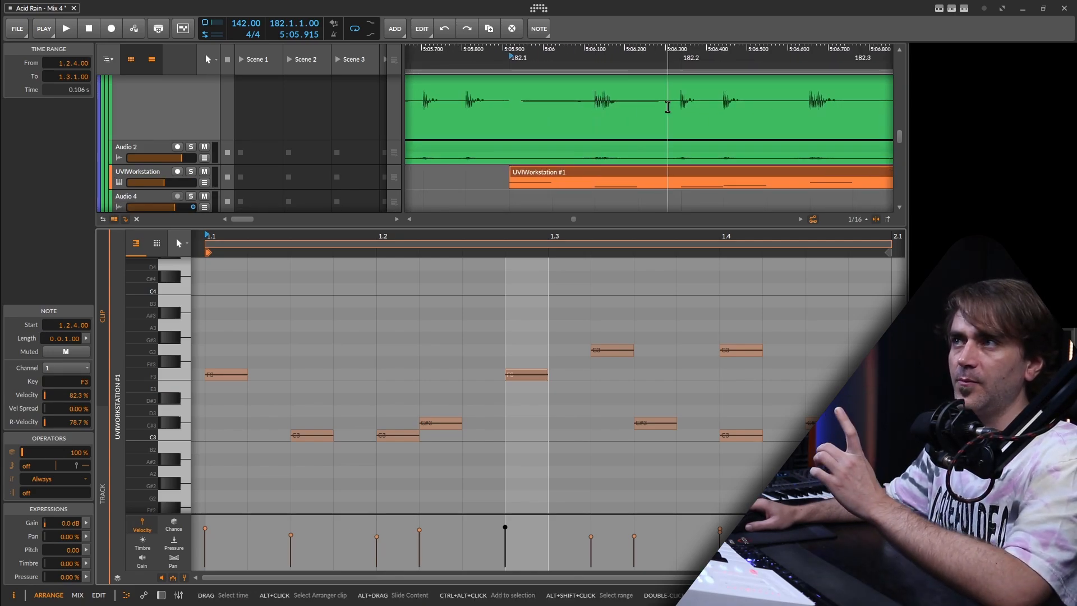
pyautogui.hscroll(5, 807, 112)
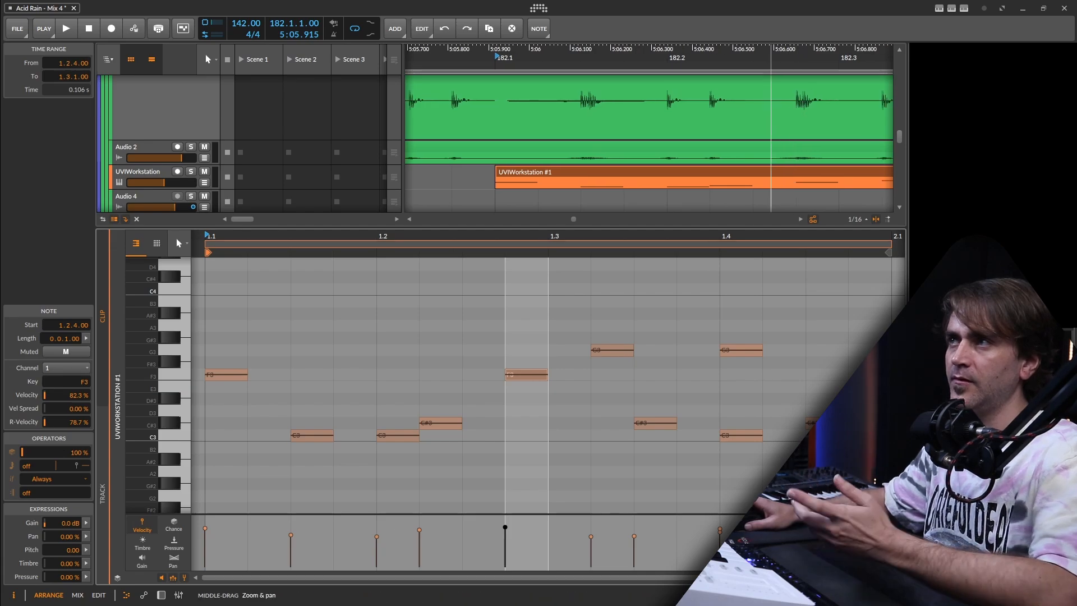
pyautogui.hscroll(2, 725, 115)
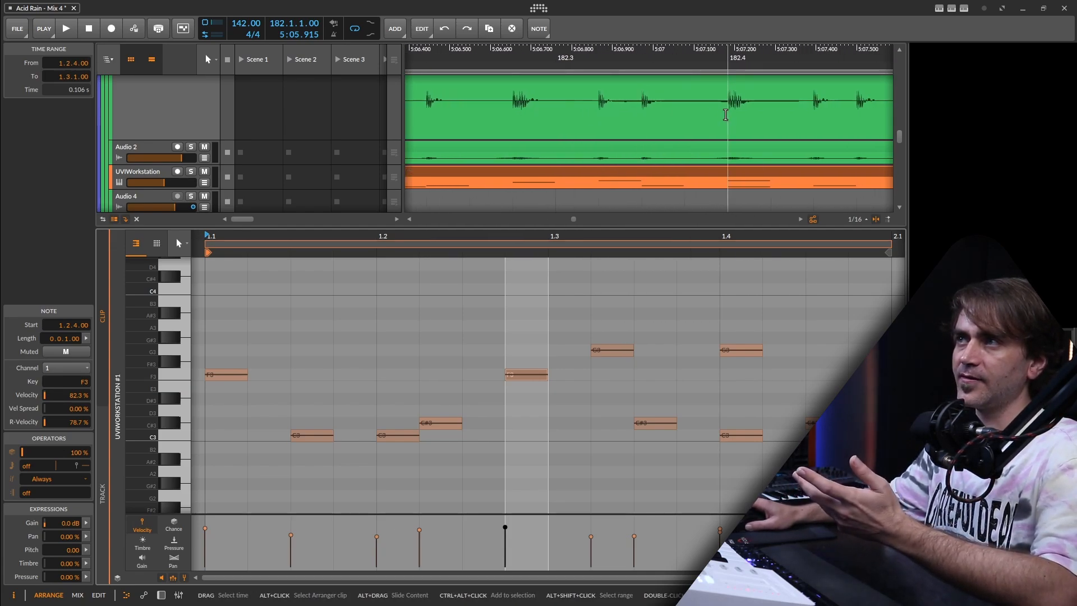
pyautogui.scroll(-5, 721, 130)
# Step: Solo the UVIWorkstation track and play it from bar 181 with the device chain shown
pyautogui.press('s')
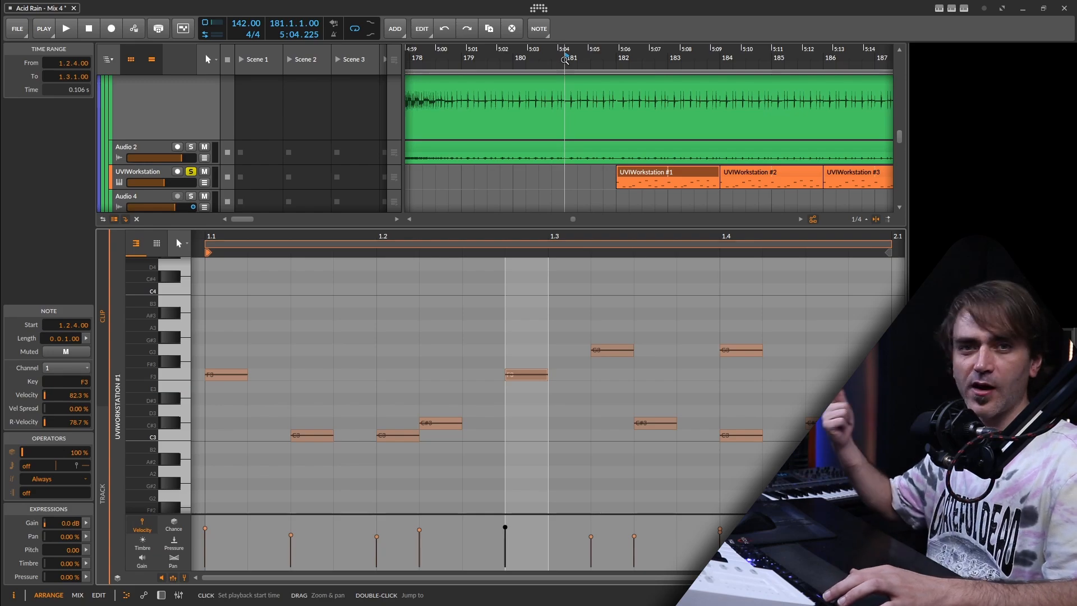
pyautogui.scroll(-3, 676, 118)
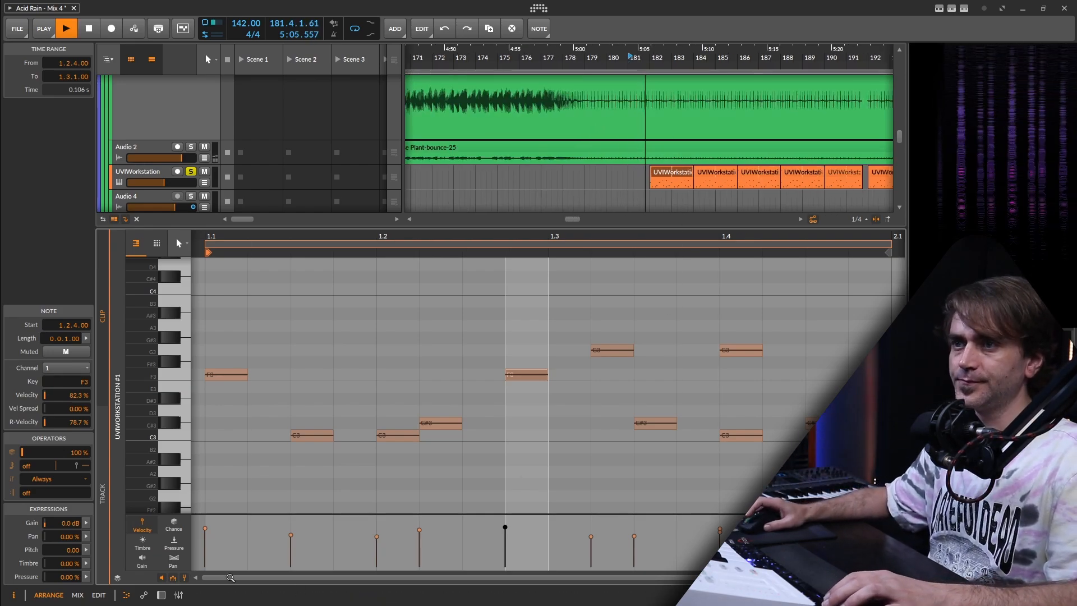
pyautogui.click(160, 597)
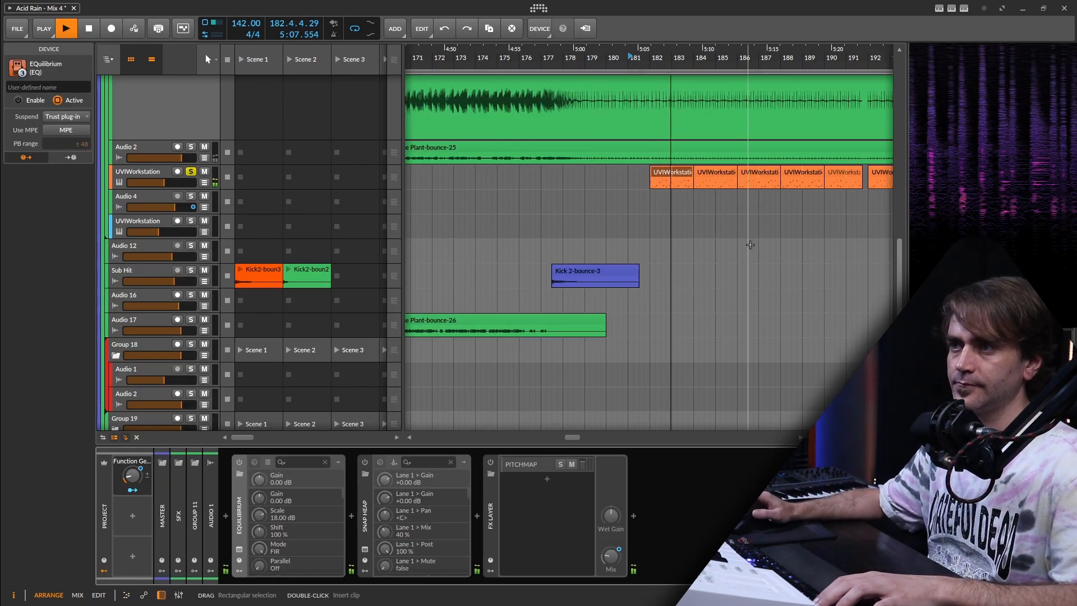
pyautogui.scroll(-2, 763, 269)
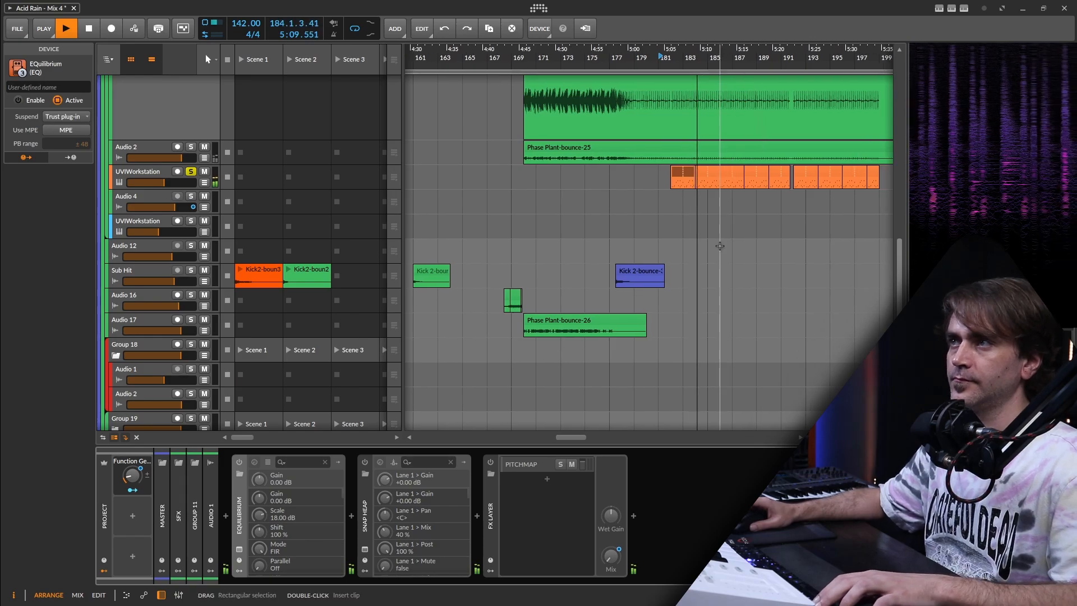
pyautogui.scroll(3, 785, 307)
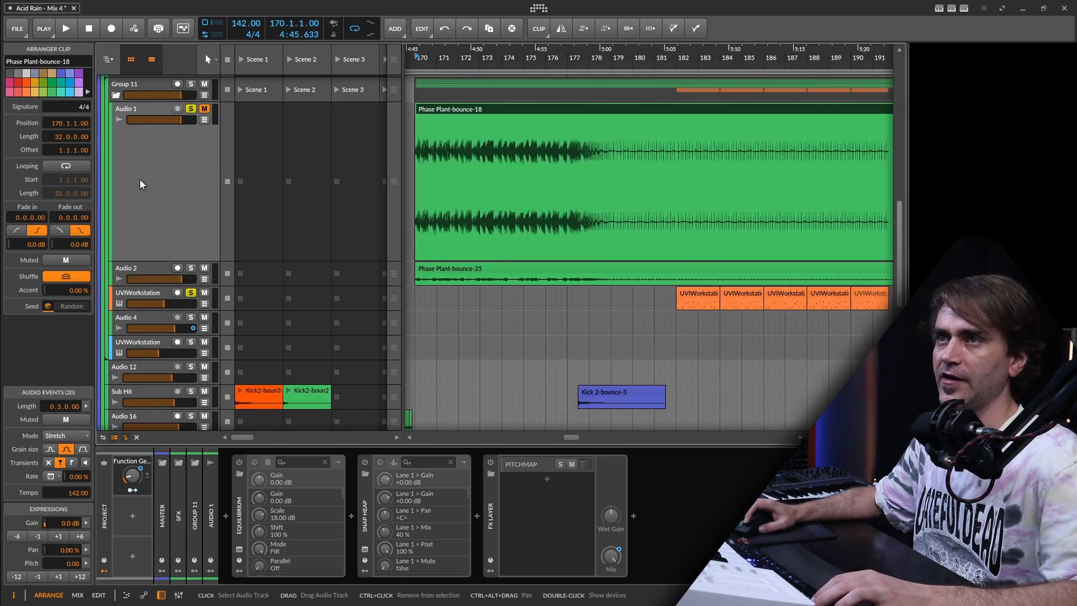
# Step: Select the Audio 1 track and check the low-cut and peak bands in its EQuilibrium plug-in window, closing it when done
pyautogui.click(140, 179)
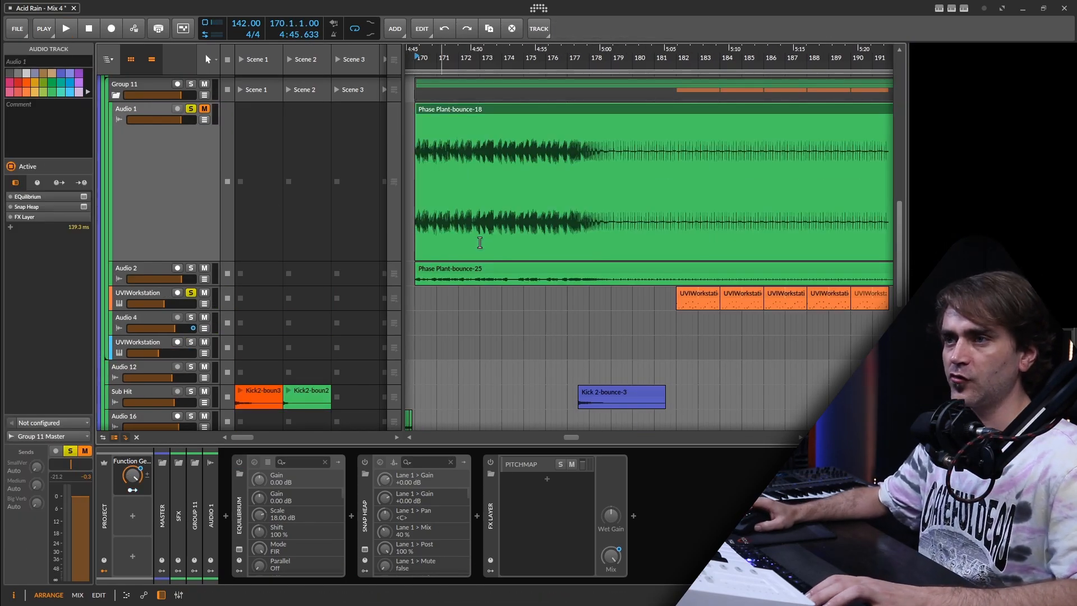
pyautogui.click(490, 163)
pyautogui.moveTo(490, 163); pyautogui.dragTo(529, 157)
pyautogui.moveTo(646, 178); pyautogui.dragTo(526, 176)
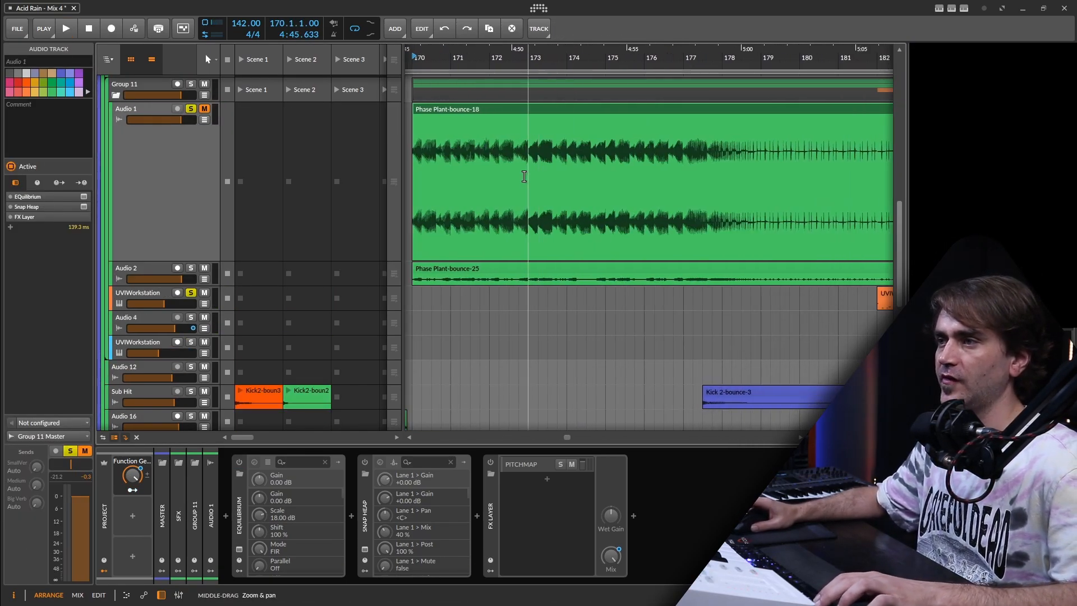
pyautogui.click(239, 549)
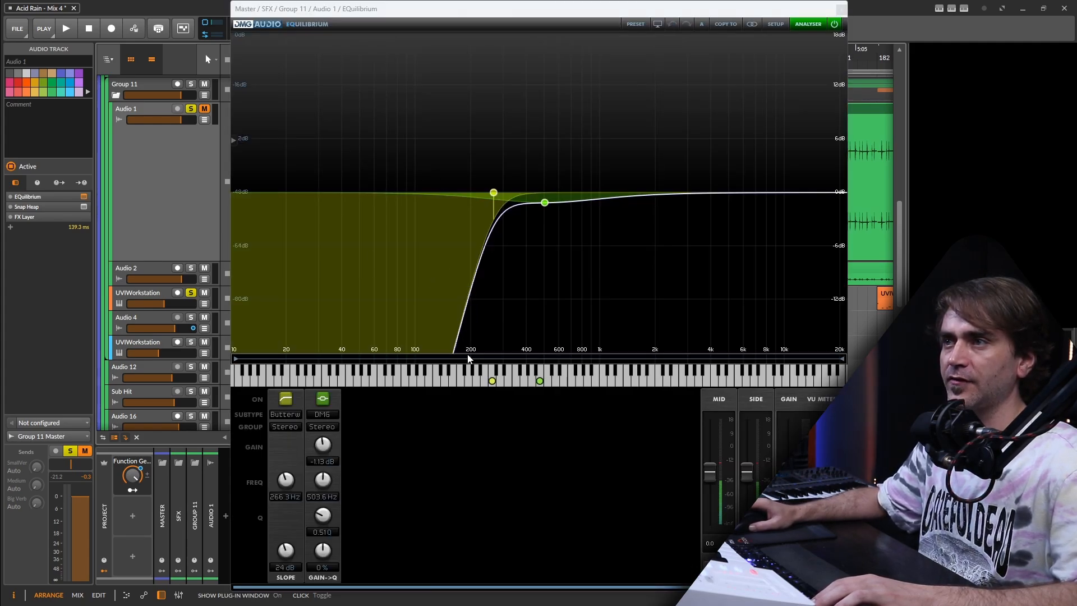
pyautogui.moveTo(546, 207)
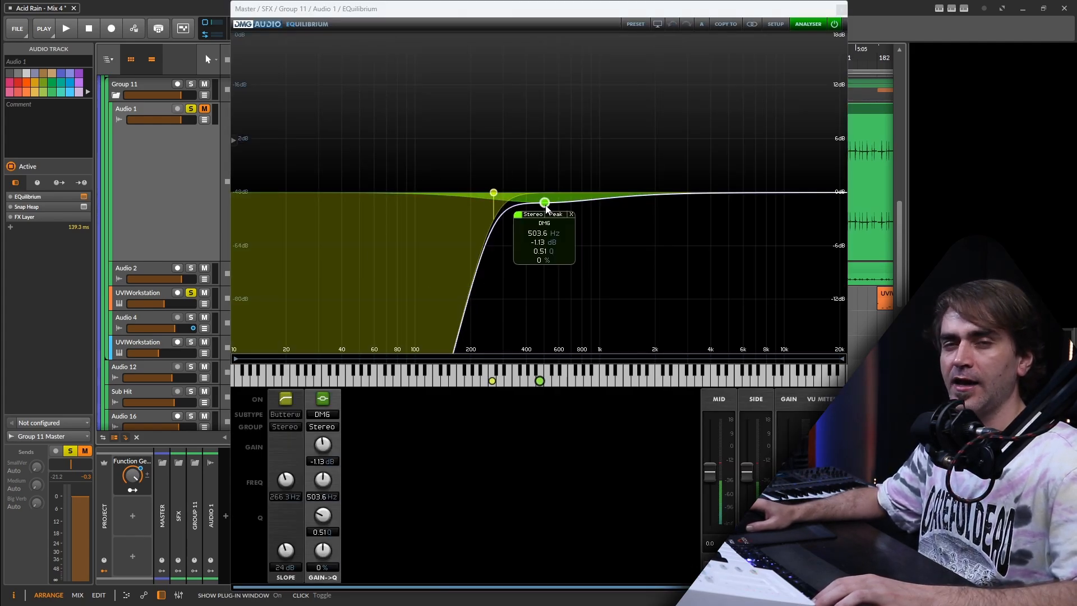
pyautogui.click(841, 10)
# Step: Play Audio 1 from bar 170, switch on its Snap Heap device during playback and watch the effect in the plug-in window
pyautogui.press('space')
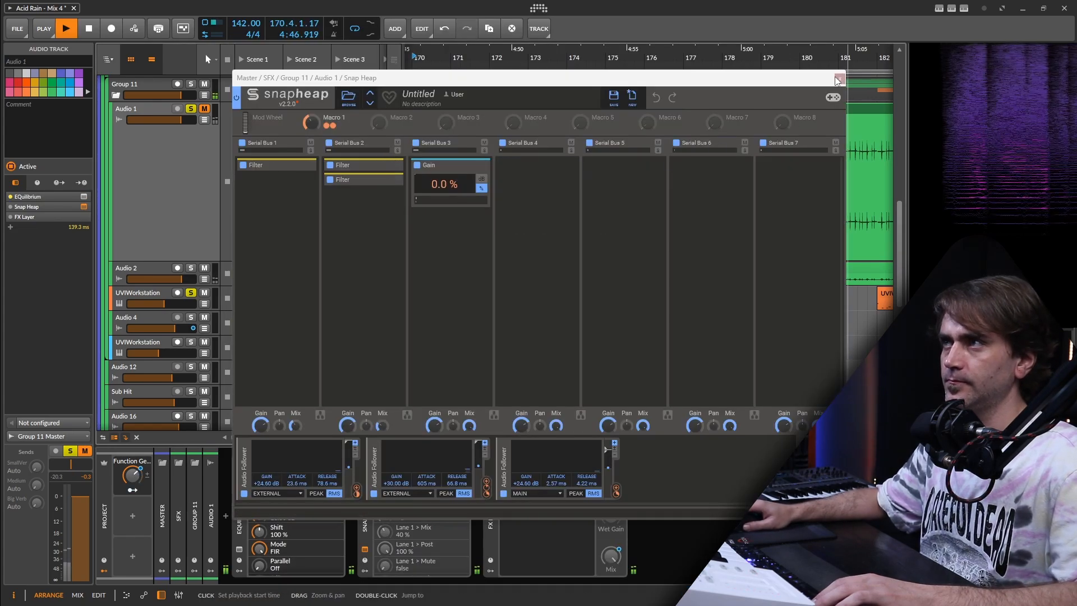
pyautogui.click(840, 78)
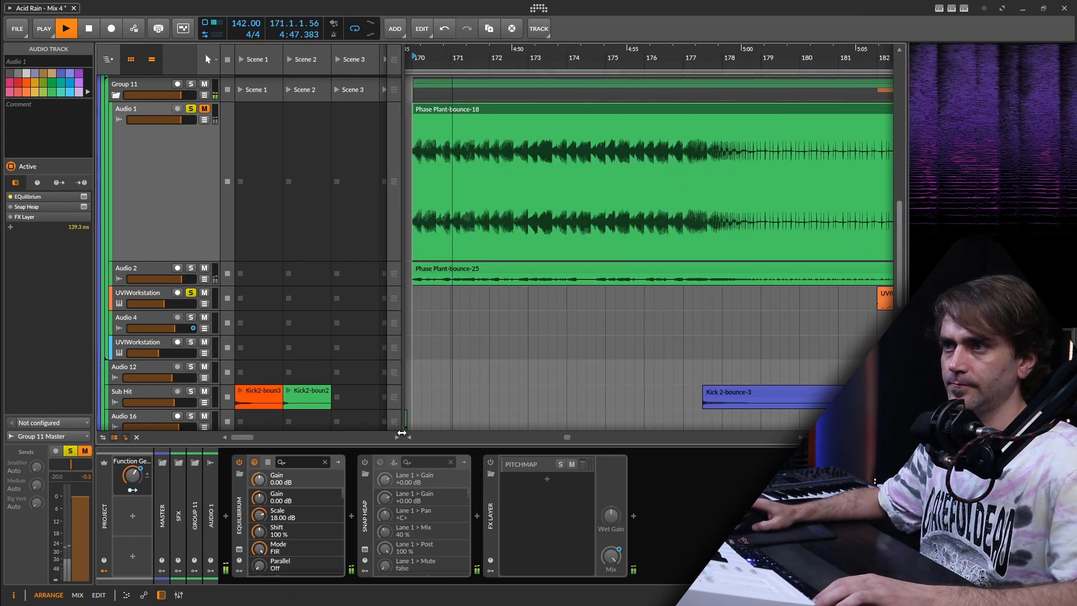
pyautogui.click(364, 462)
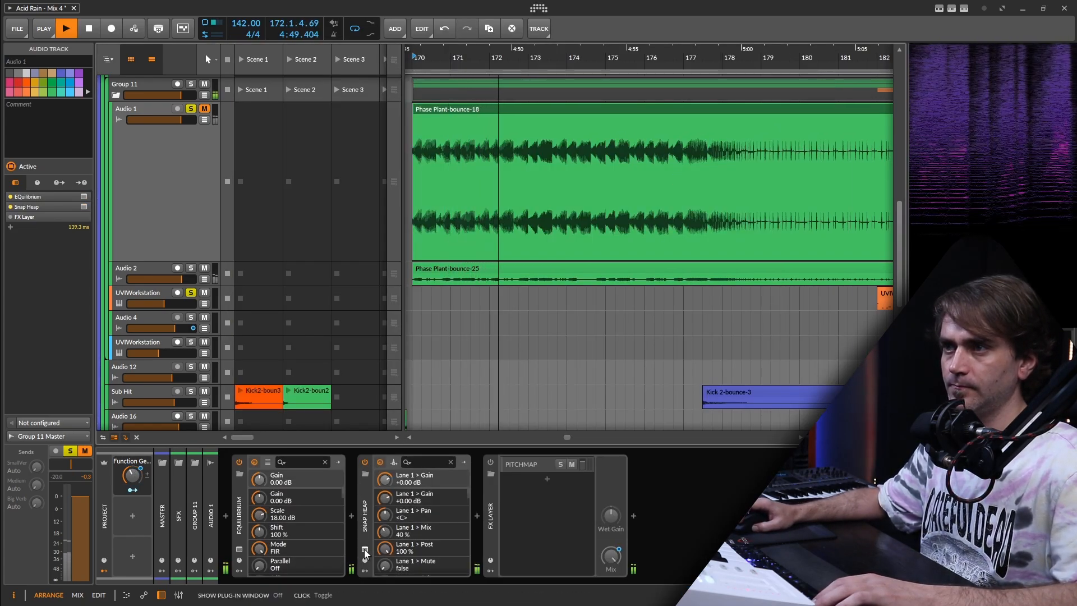
pyautogui.click(364, 550)
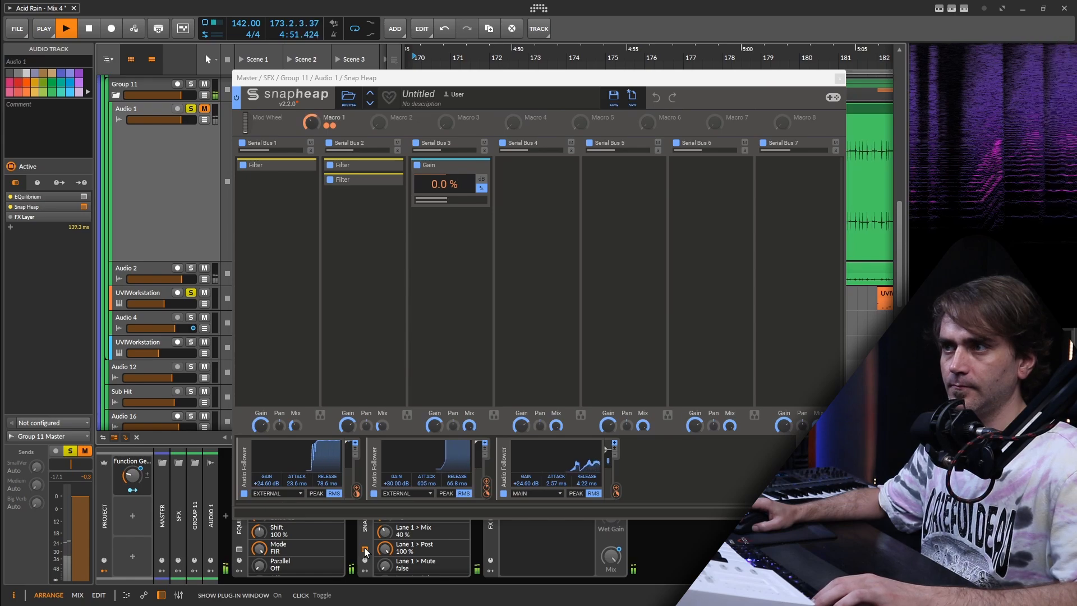
pyautogui.press('space')
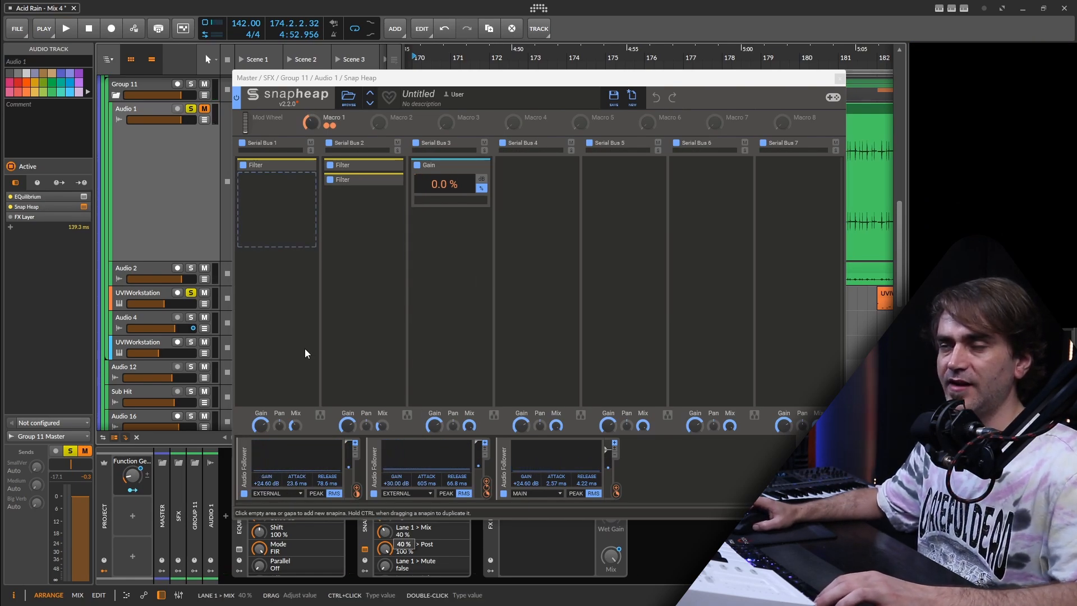
# Step: Check Snap Heap's sidechain input and expand its filter modules for inspection, closing the plug-in window when done
pyautogui.click(364, 550)
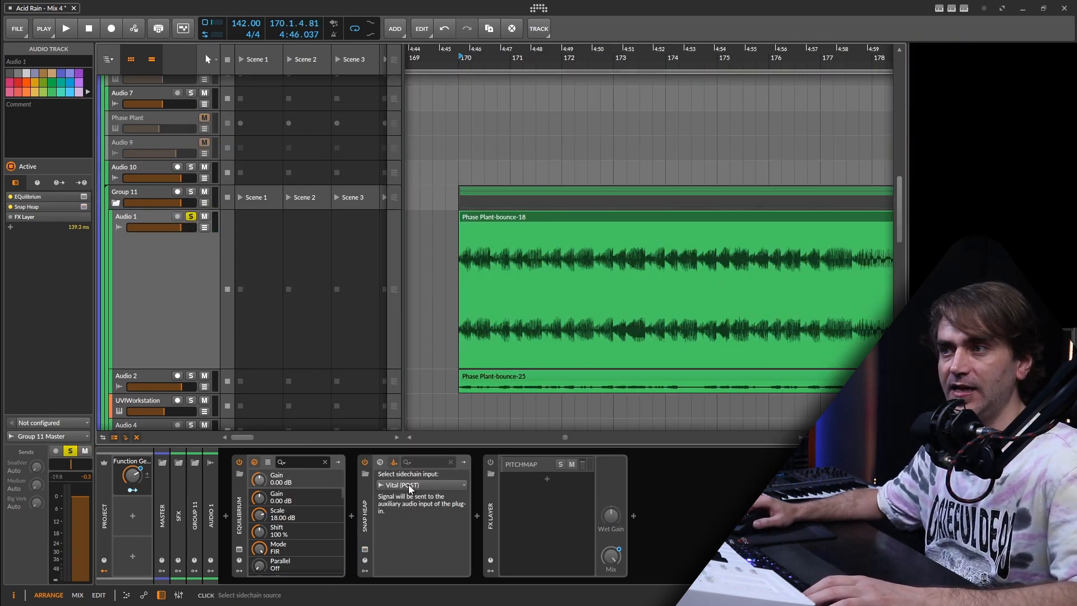
pyautogui.click(366, 549)
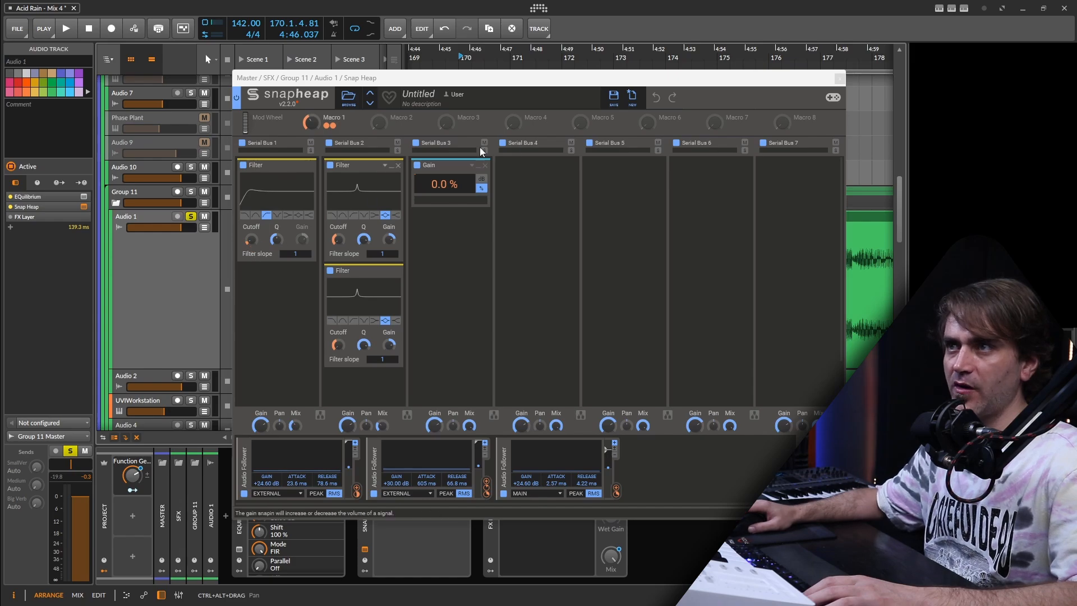
pyautogui.click(839, 78)
# Step: Select the Vital-bounce-10 clip at bar 170, solo the Vital track and play the start of the clip
pyautogui.scroll(10, 418, 206)
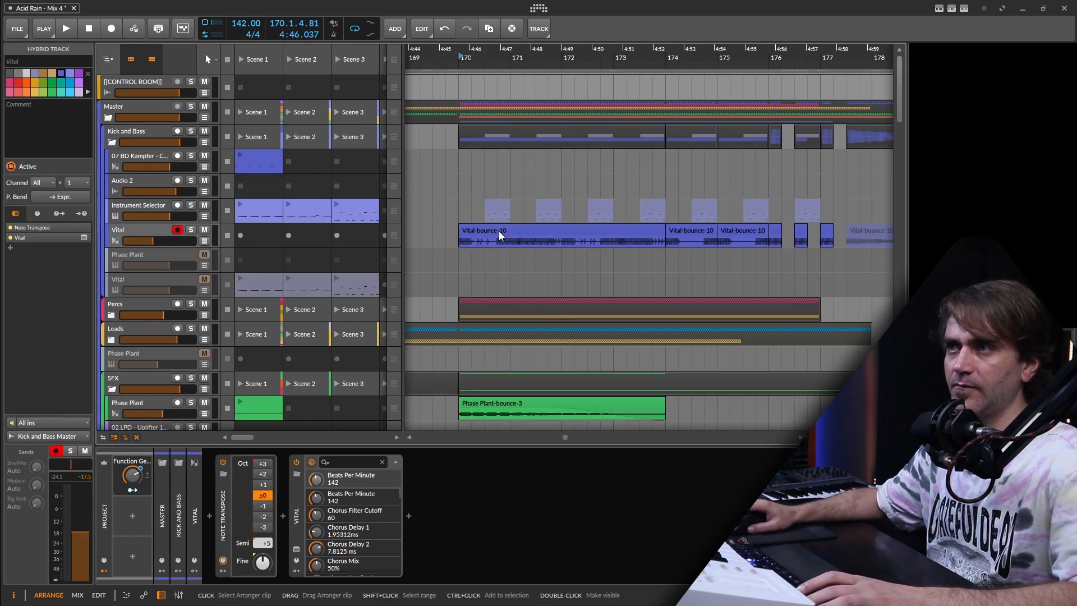
pyautogui.click(499, 236)
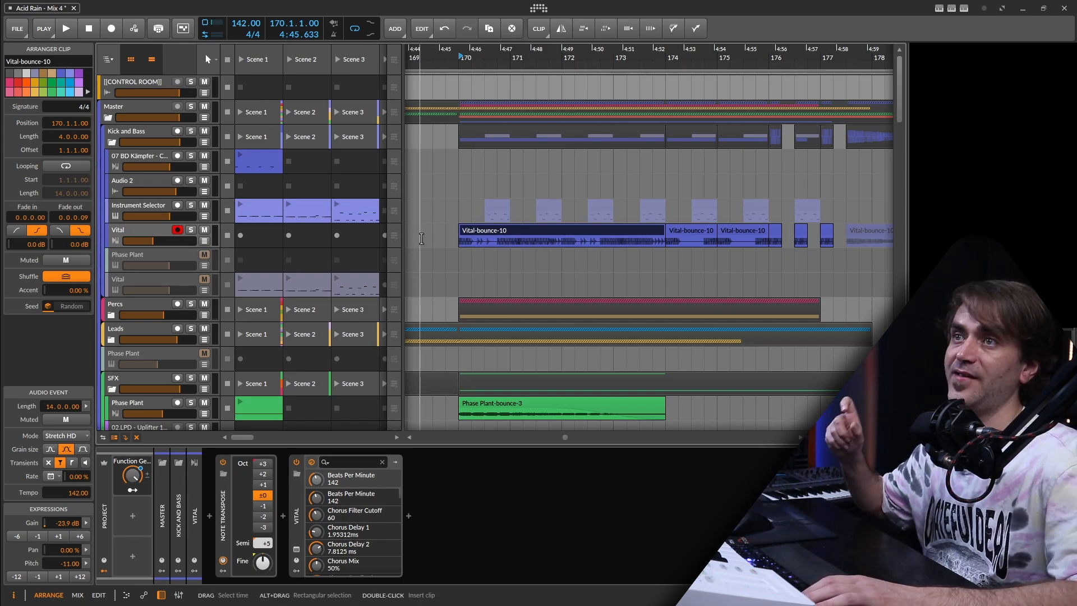
pyautogui.press('s')
pyautogui.press('space')
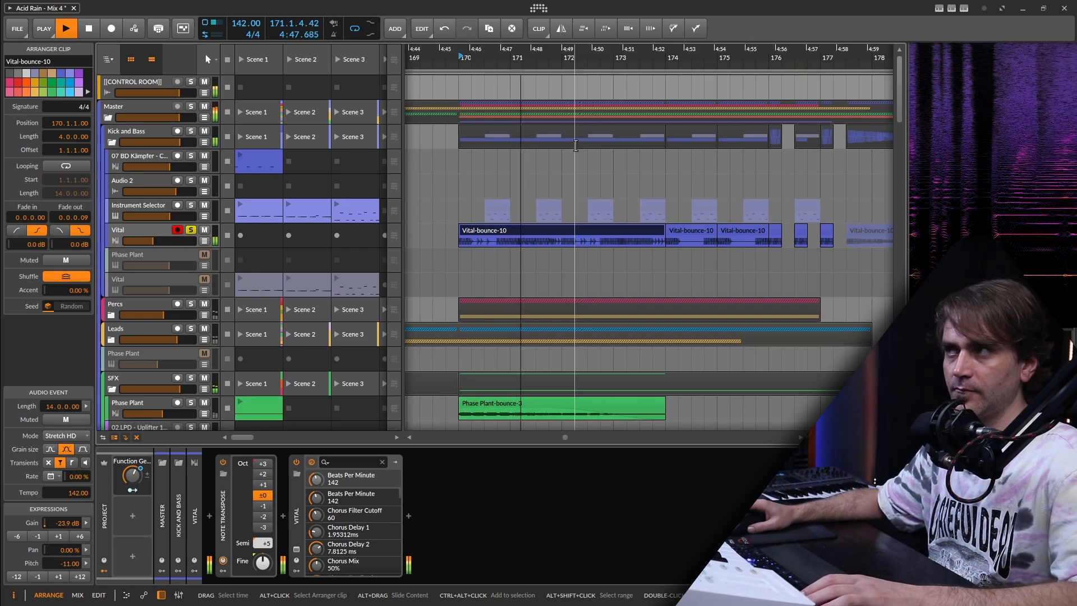
pyautogui.press('space')
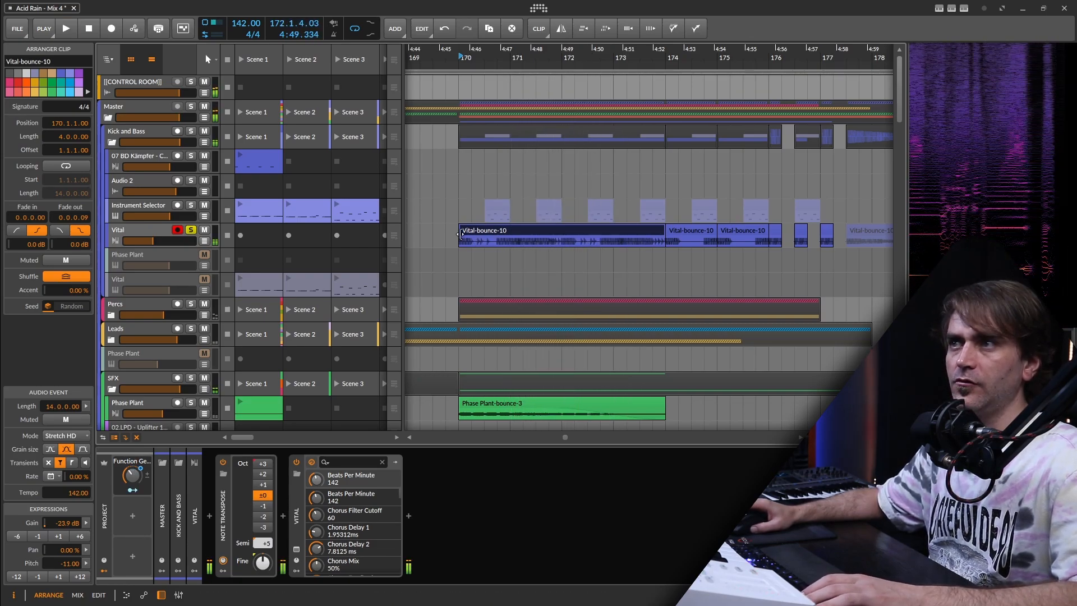
pyautogui.scroll(3, 471, 247)
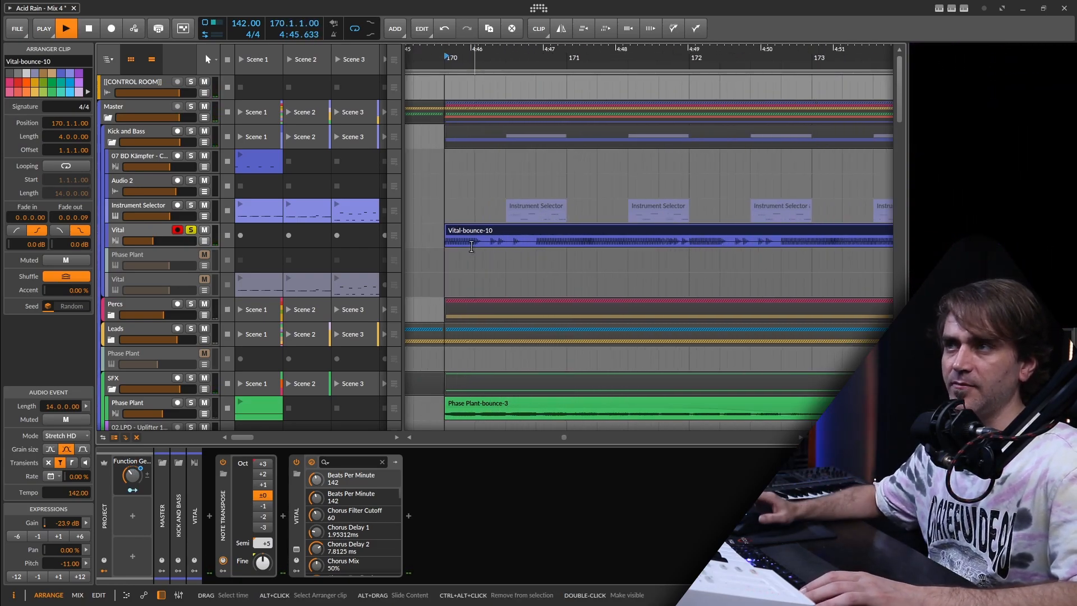
pyautogui.press('space')
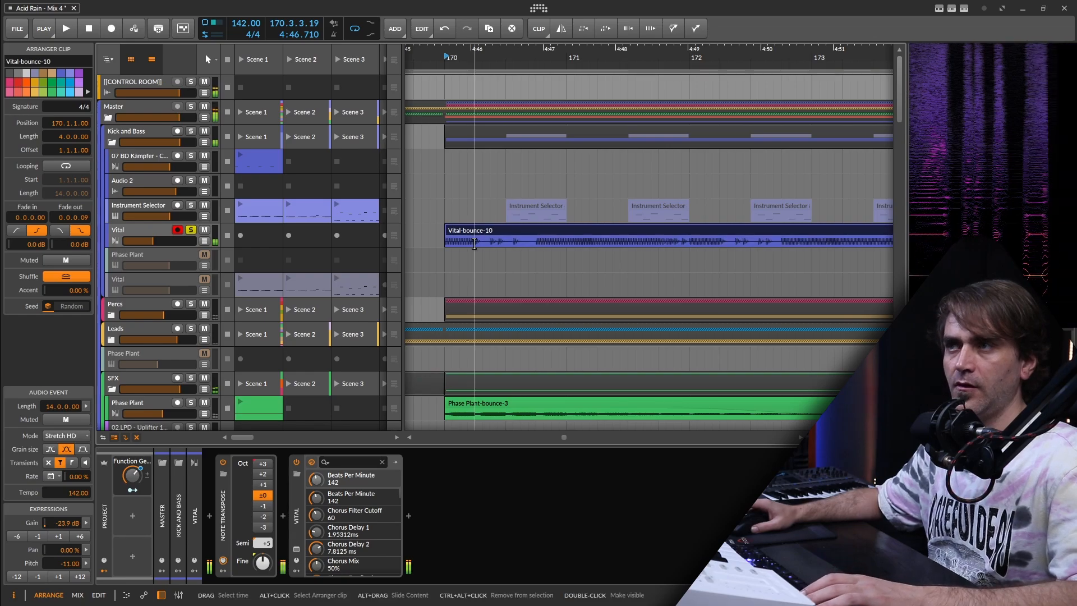
# Step: Return to Audio 1, solo it and play the Phase Plant-bounce-18 clip from bar 170
pyautogui.scroll(-10, 469, 224)
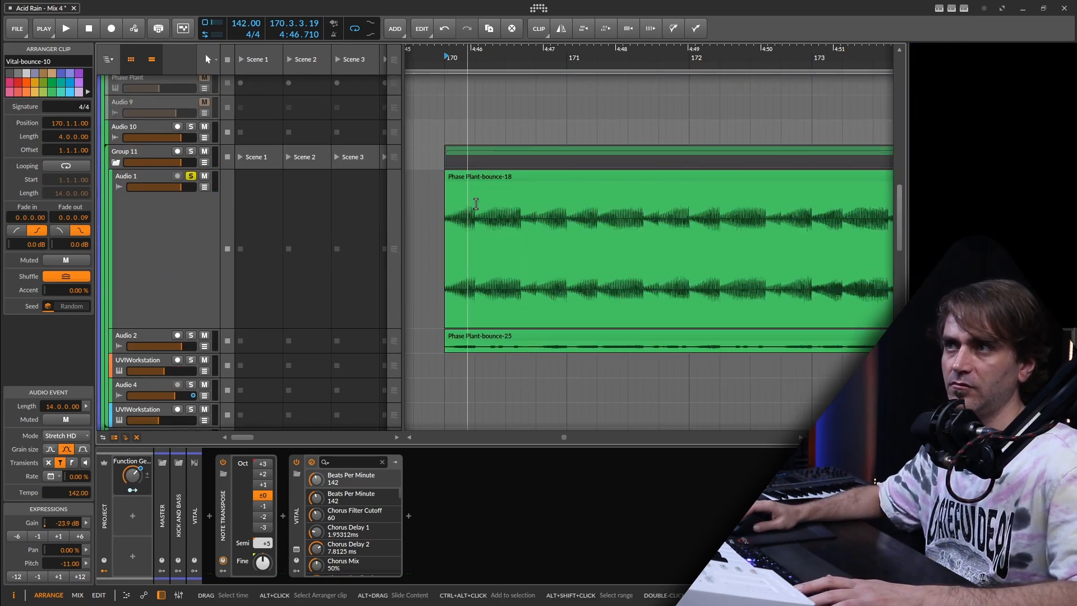
pyautogui.click(491, 177)
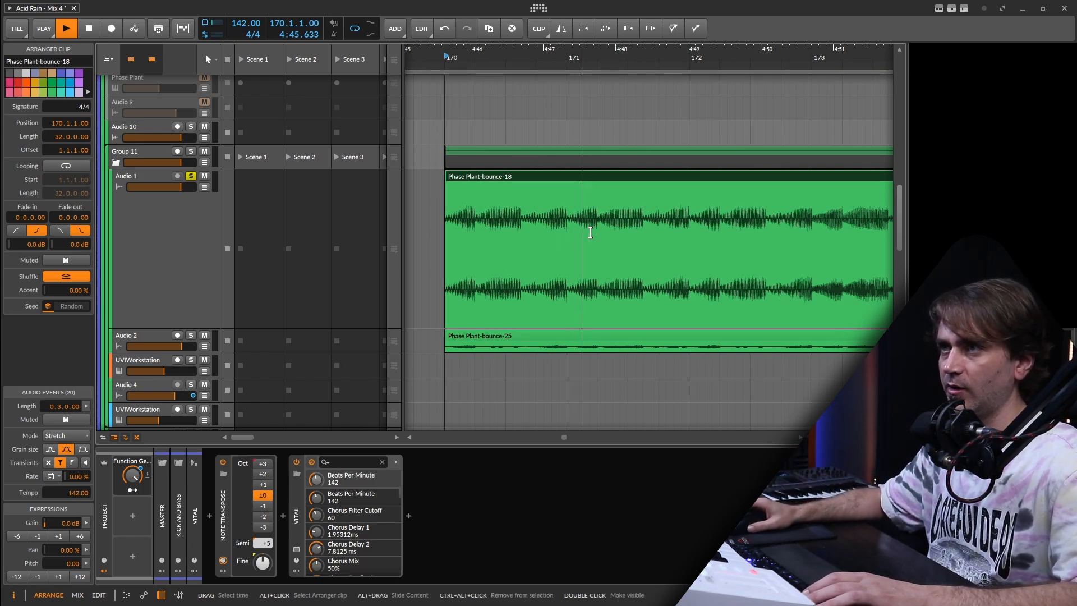
pyautogui.press('space')
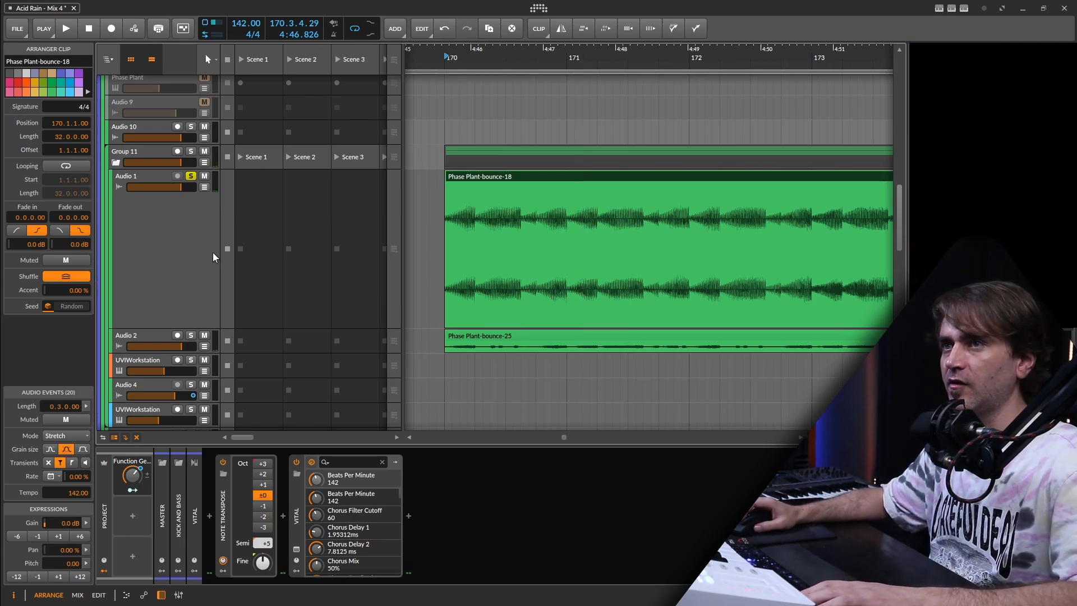
# Step: Select the Audio 1 track and review its Snap Heap sidechain routing and filter settings, closing the plug-in window when done
pyautogui.click(160, 228)
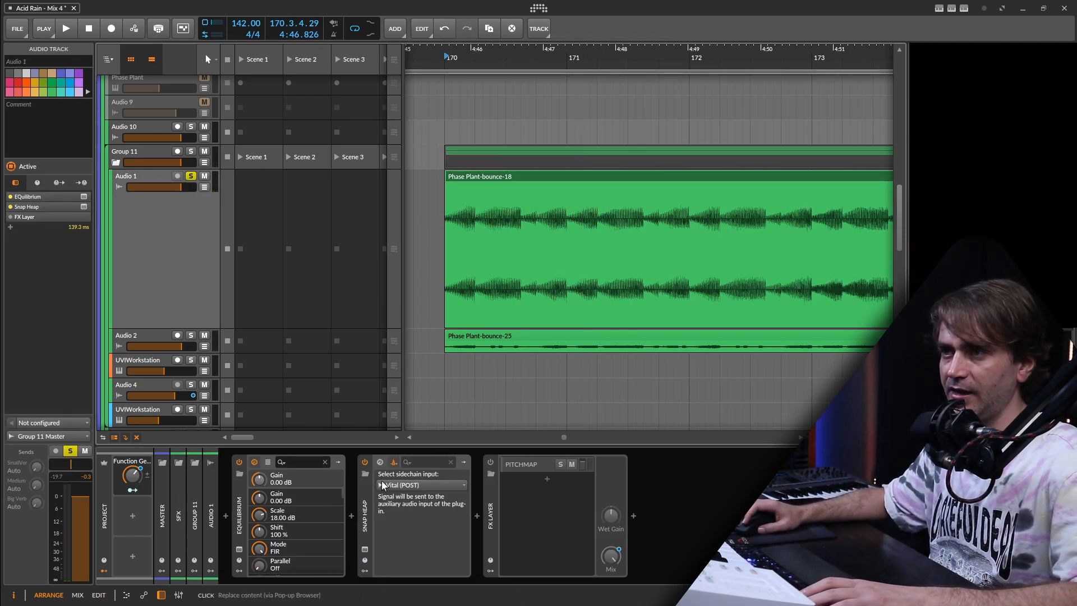
pyautogui.click(363, 548)
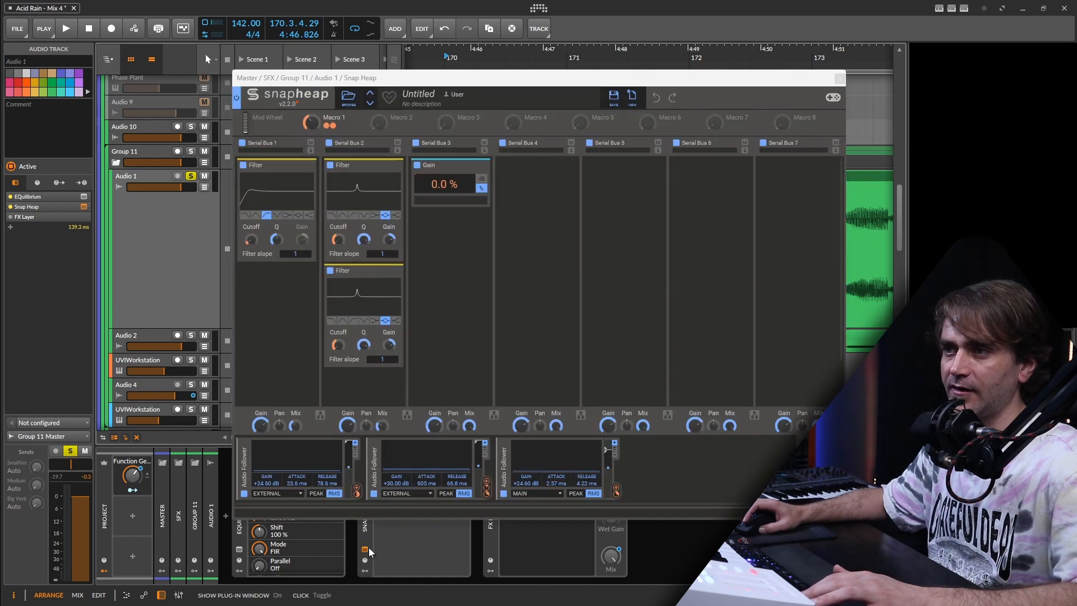
pyautogui.click(844, 80)
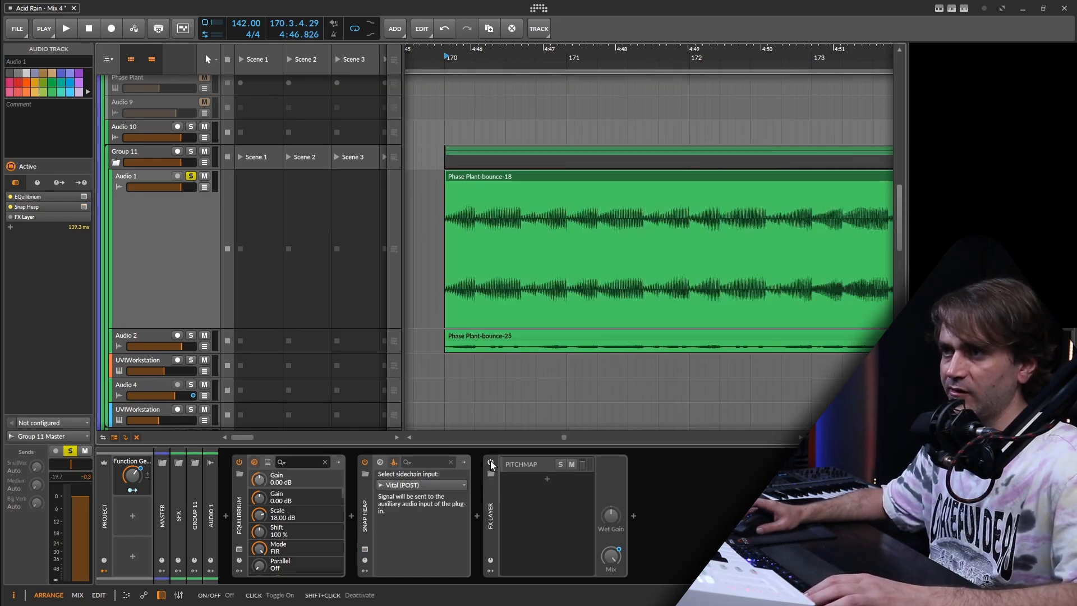
# Step: Enable the FX Layer on Audio 1 and inspect the soothe2 plug-in inside its PITCHMAP layer
pyautogui.click(490, 559)
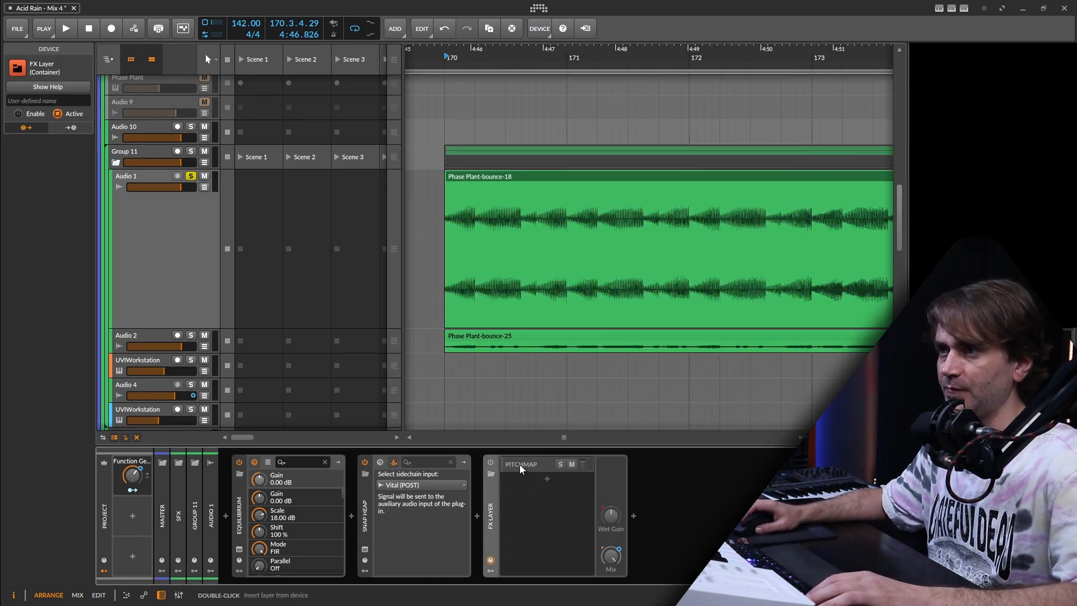
pyautogui.click(490, 460)
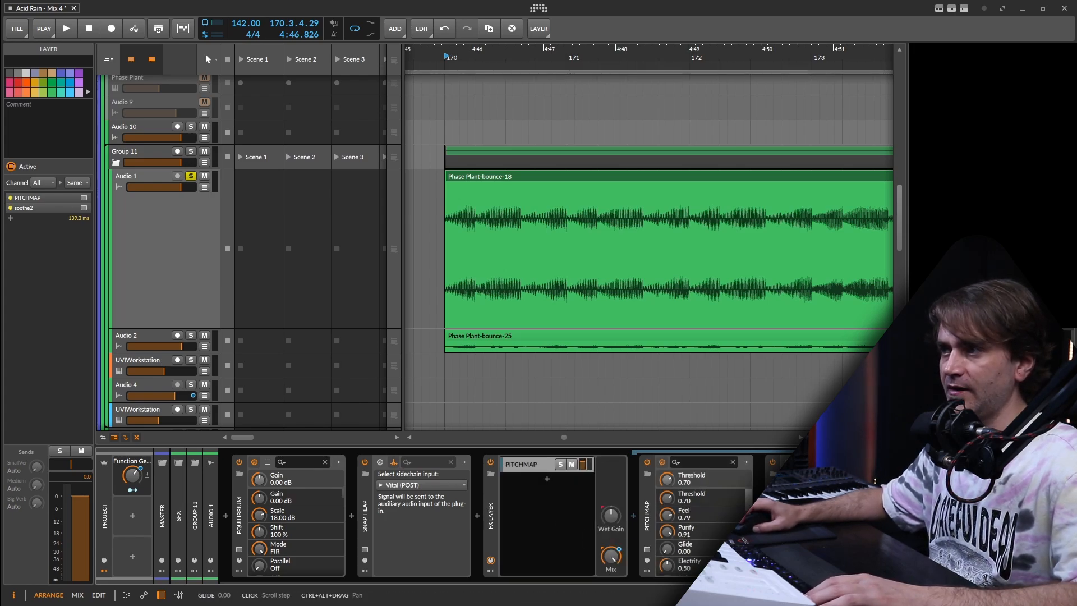
pyautogui.click(772, 548)
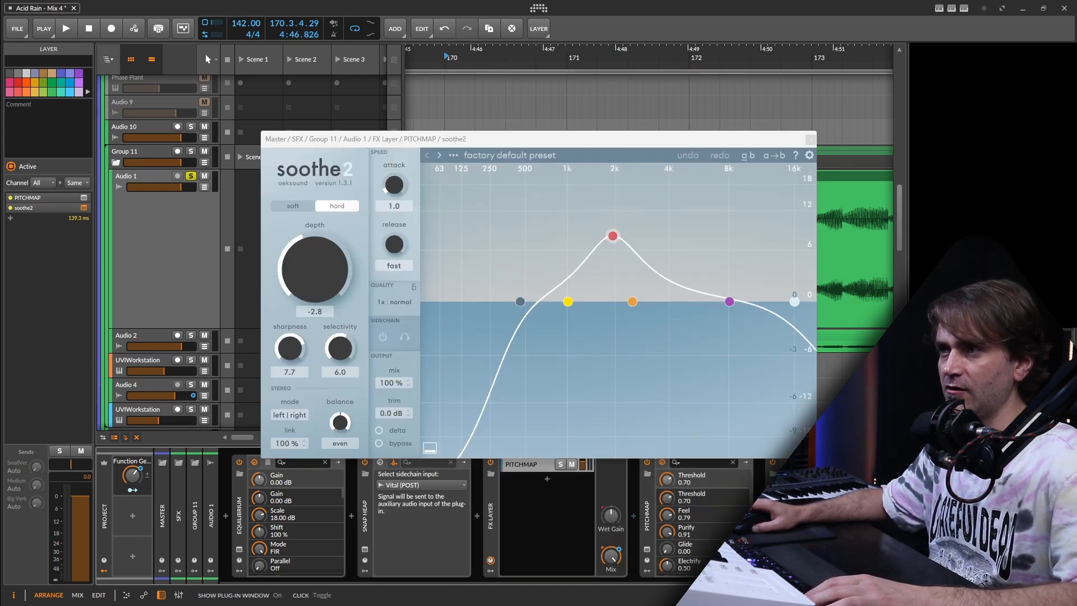
pyautogui.click(647, 549)
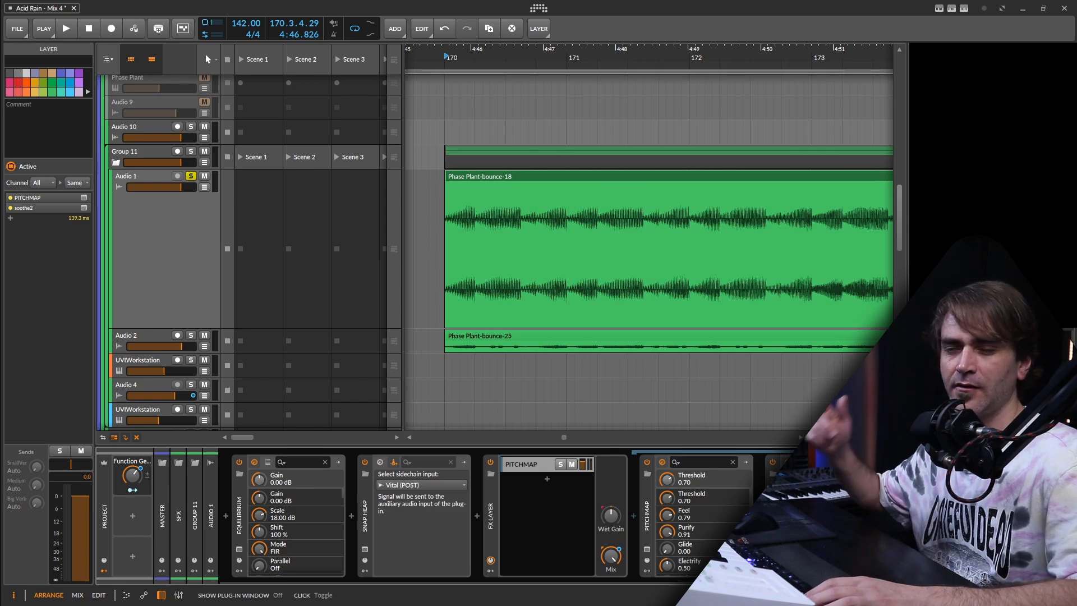
pyautogui.click(773, 549)
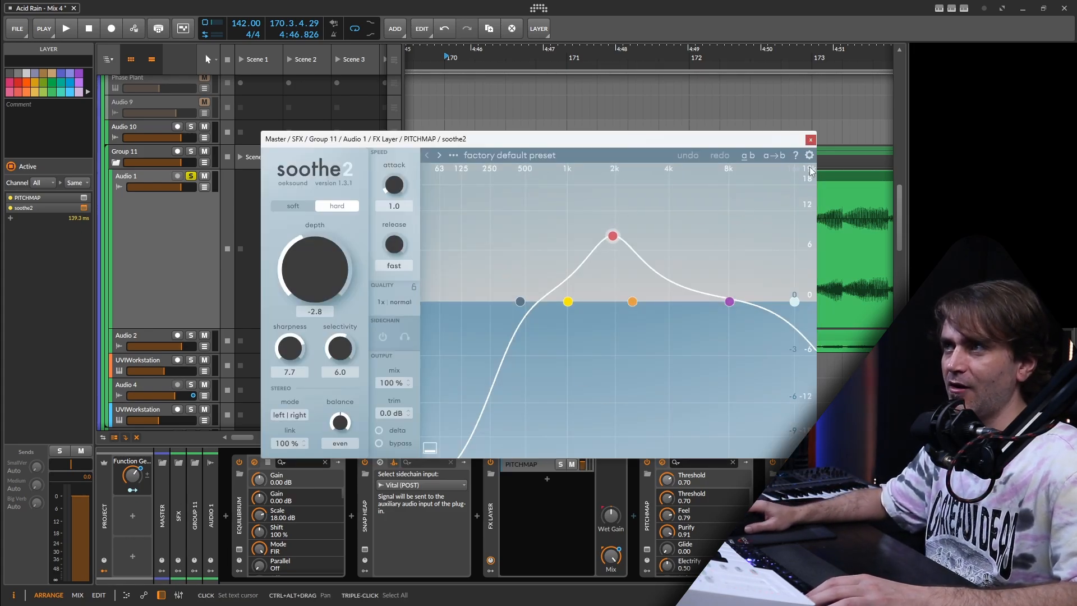
pyautogui.click(647, 550)
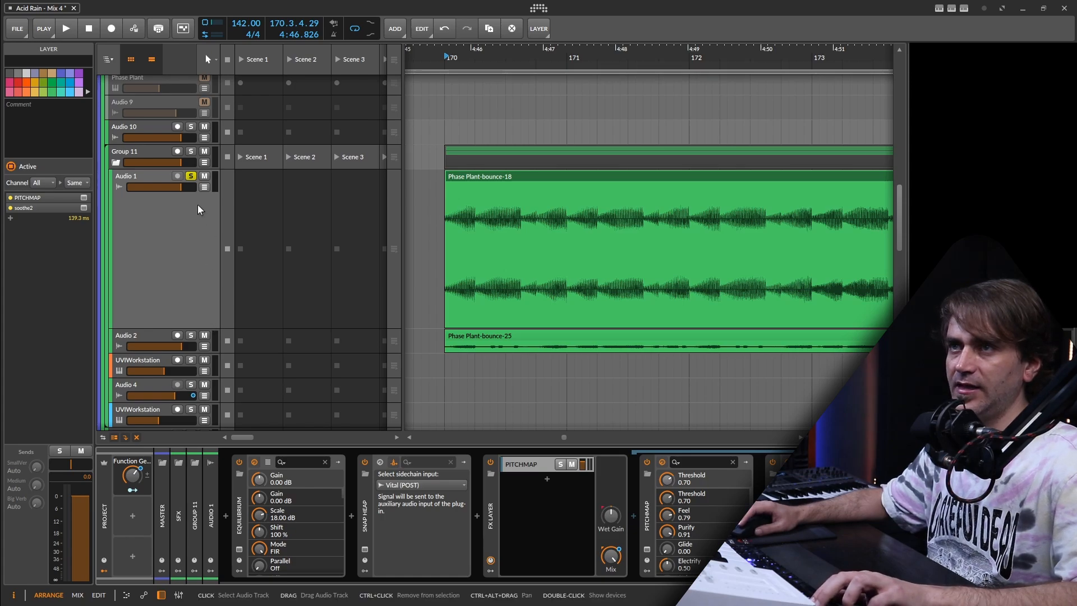
# Step: Show Audio 1's automation lane for the FX Layer Mix and examine its curve from bar 170 past bar 182
pyautogui.click(205, 187)
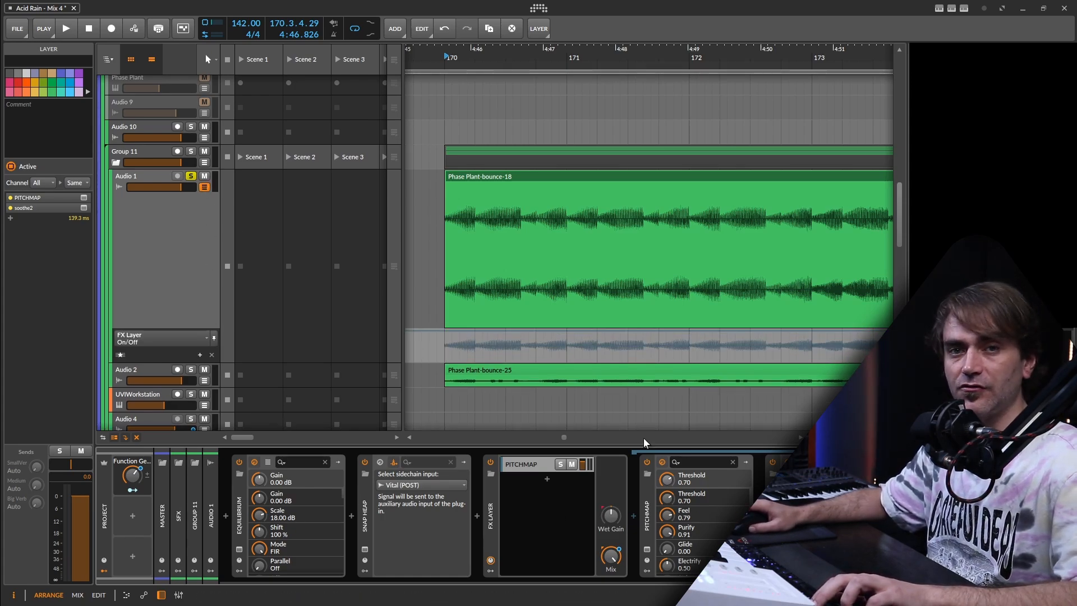
pyautogui.click(611, 556)
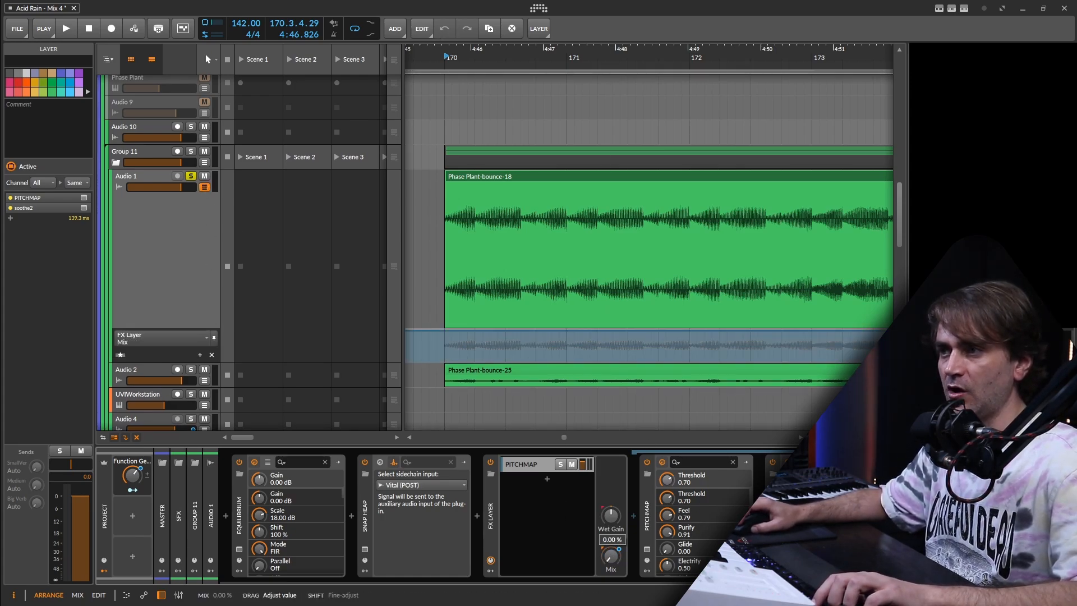
pyautogui.moveTo(611, 555); pyautogui.dragTo(611, 533)
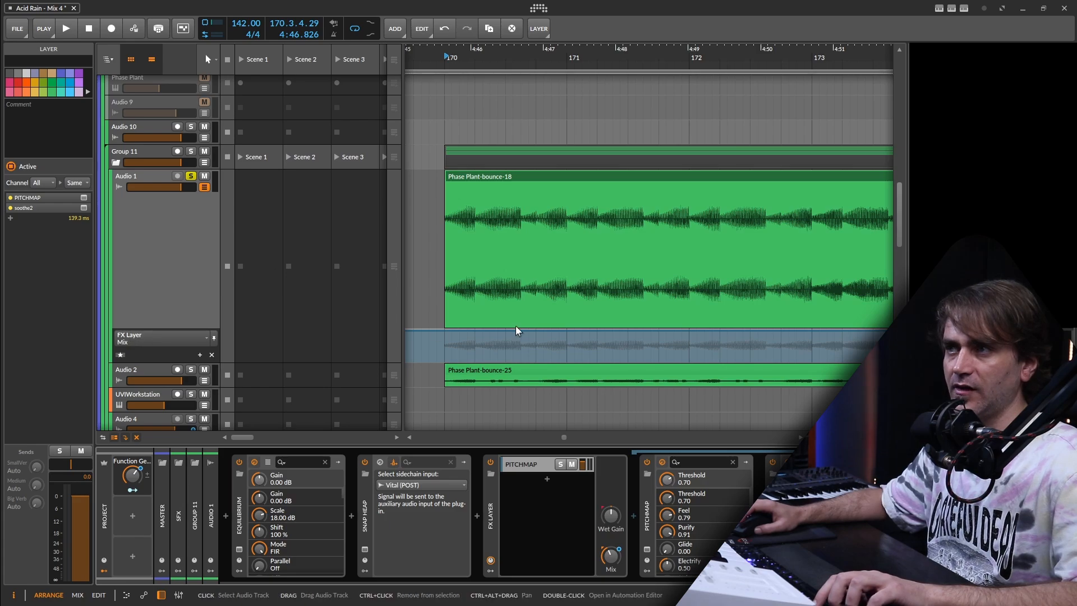
pyautogui.moveTo(516, 332); pyautogui.dragTo(392, 270)
pyautogui.moveTo(617, 316); pyautogui.dragTo(534, 341)
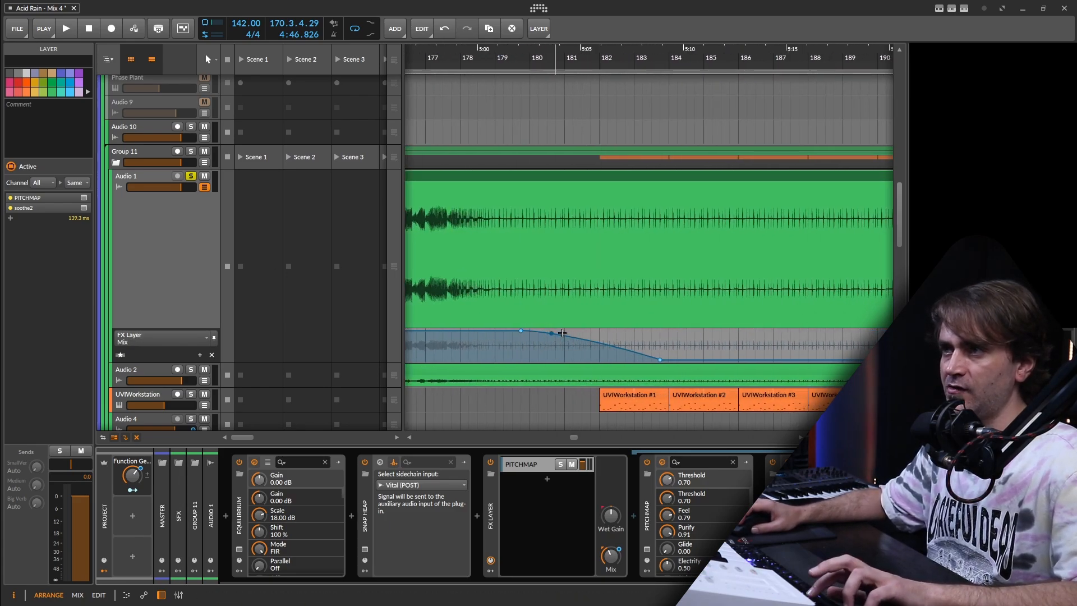
# Step: Set the playback start to 178.3.1, just before the FX Layer Mix automation curve falls
pyautogui.moveTo(483, 165); pyautogui.dragTo(613, 134)
pyautogui.click(610, 67)
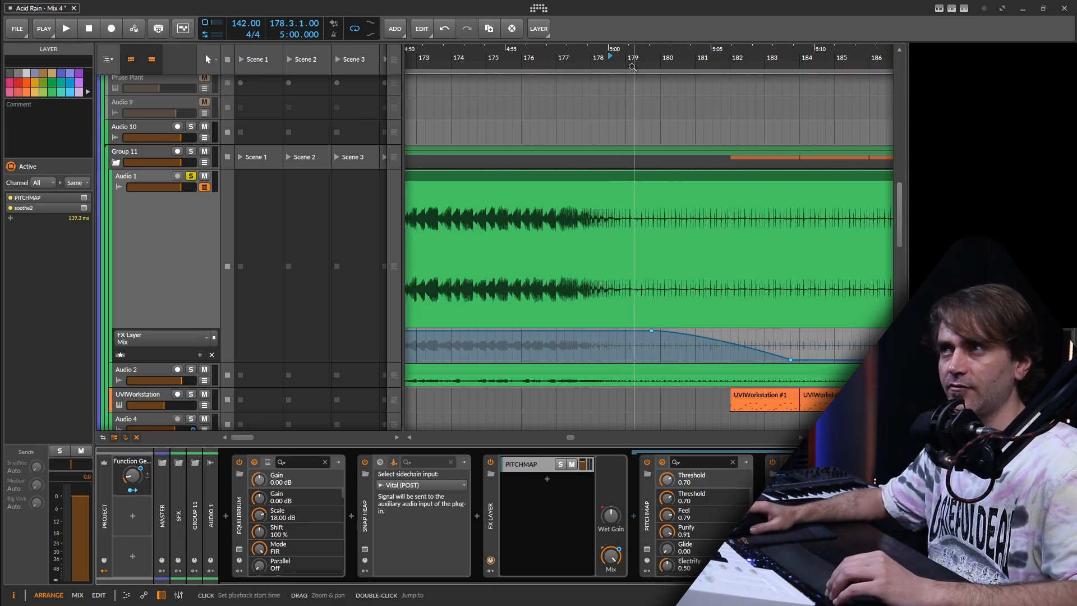
pyautogui.scroll(-2, 658, 160)
pyautogui.hscroll(-1, 657, 155)
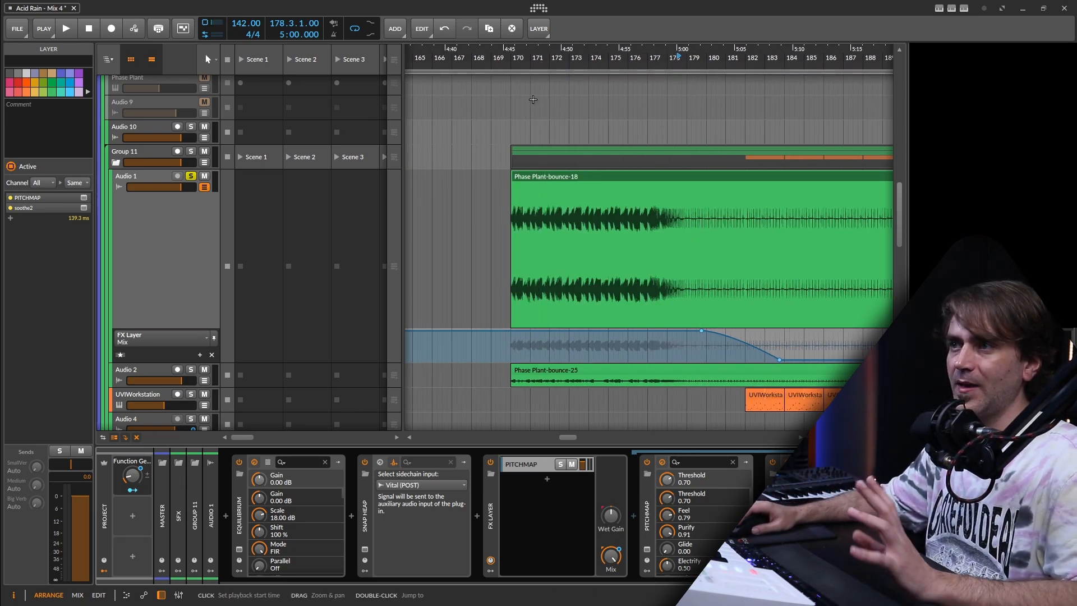
# Step: Examine the note mapping and settings in the PITCHMAP plug-in window of the FX Layer, closing it when done
pyautogui.click(647, 549)
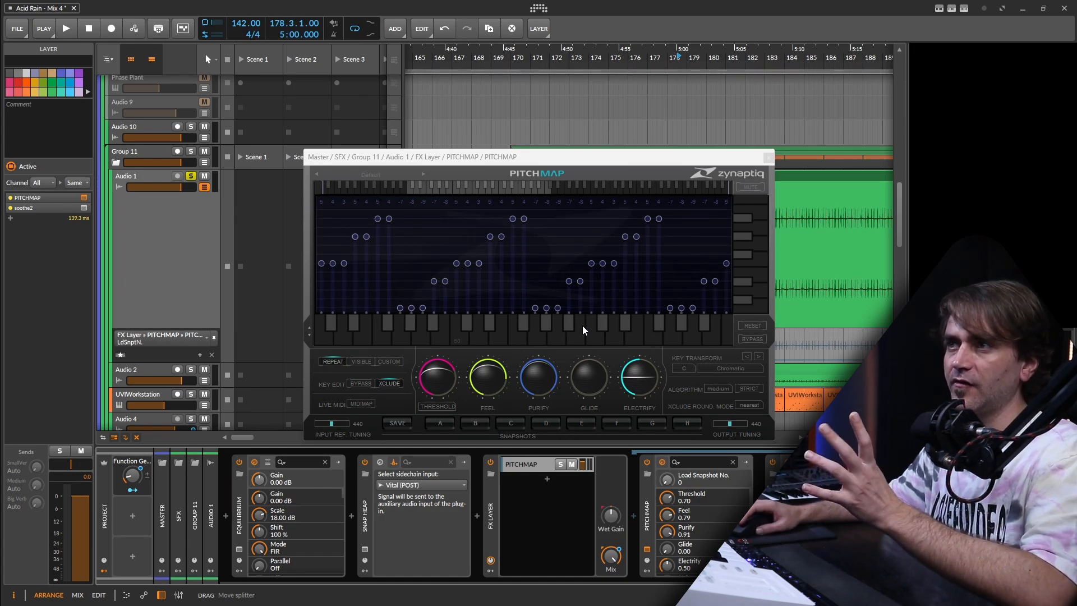
pyautogui.click(647, 547)
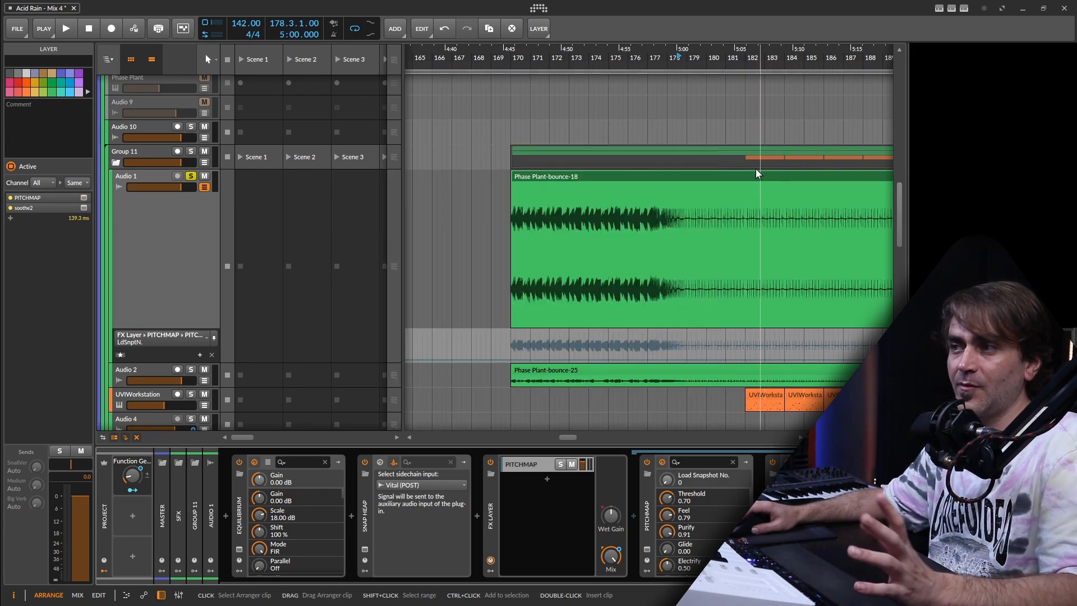
pyautogui.click(648, 549)
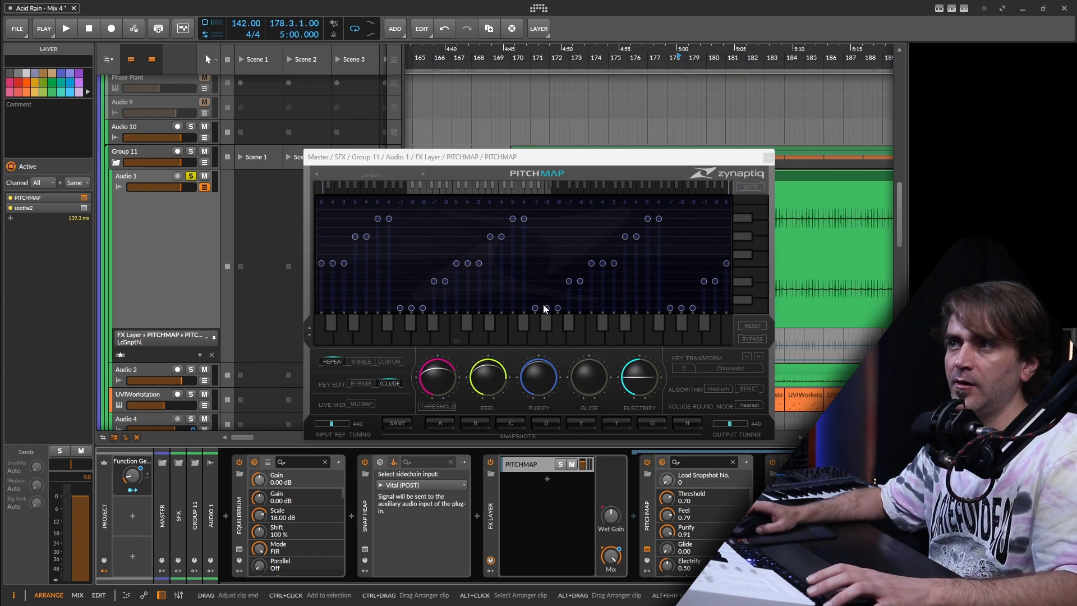
pyautogui.click(768, 157)
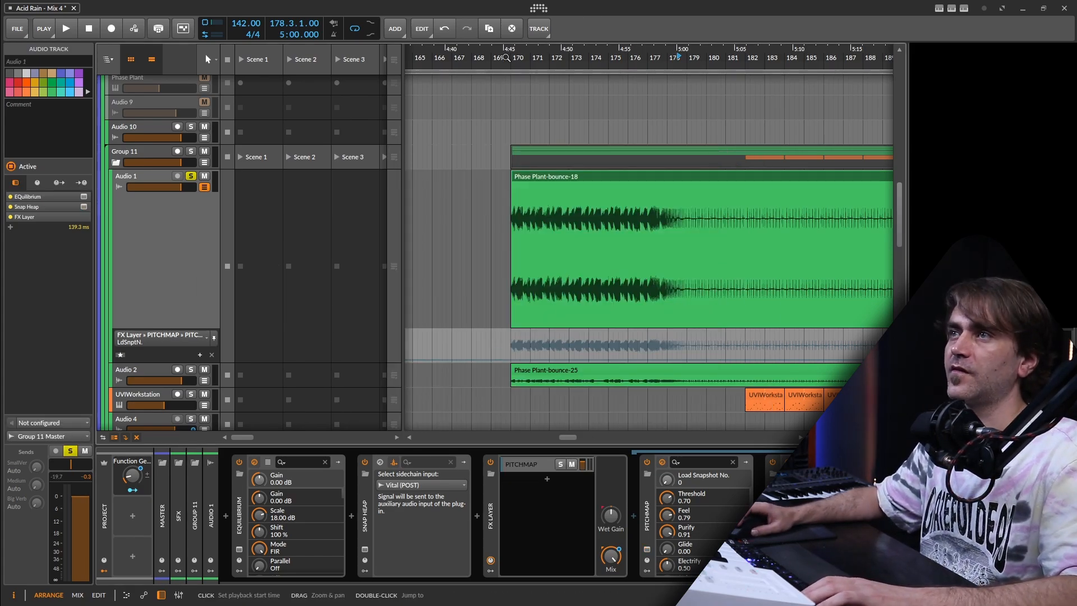
# Step: Play Audio 1 from bar 170 with its automation lane switched to the FX Layer Mix, examining the curve through bar 184
pyautogui.click(516, 107)
pyautogui.press('space')
pyautogui.scroll(-3, 208, 279)
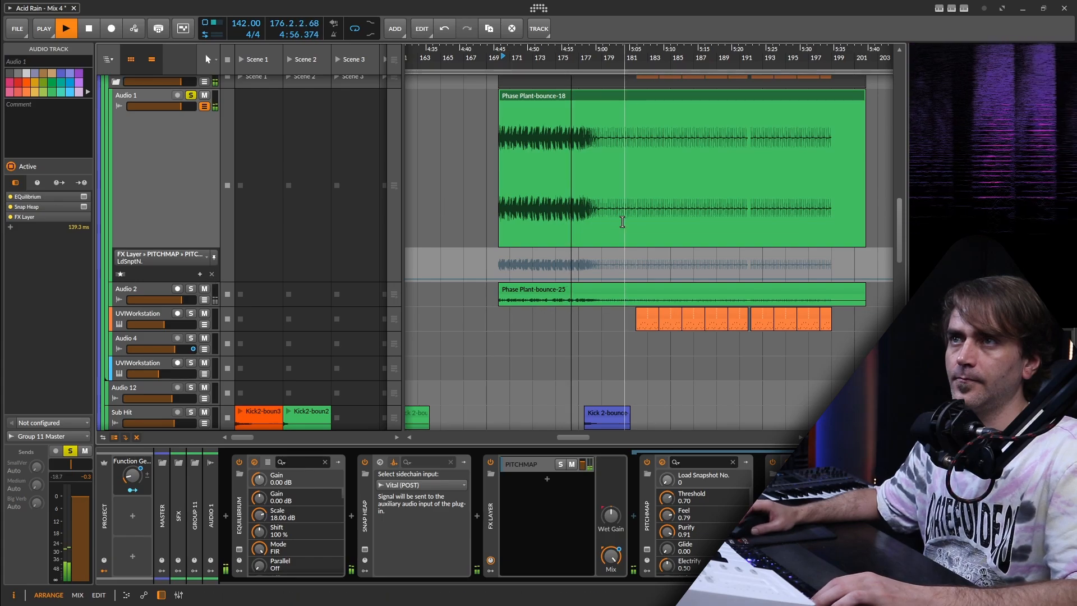
pyautogui.click(162, 264)
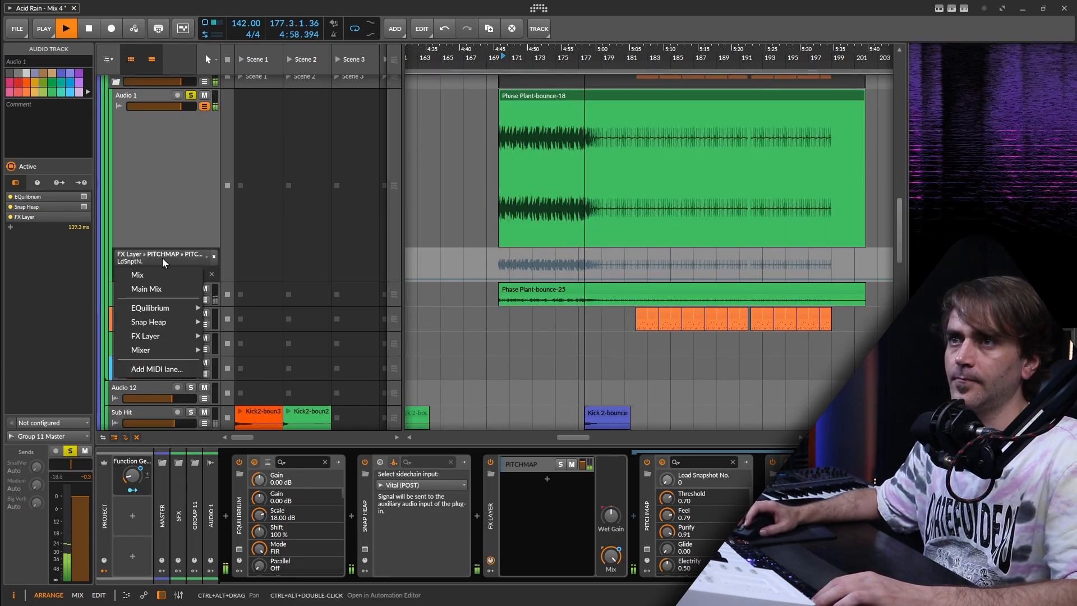
pyautogui.click(148, 348)
pyautogui.click(147, 230)
pyautogui.scroll(3, 629, 245)
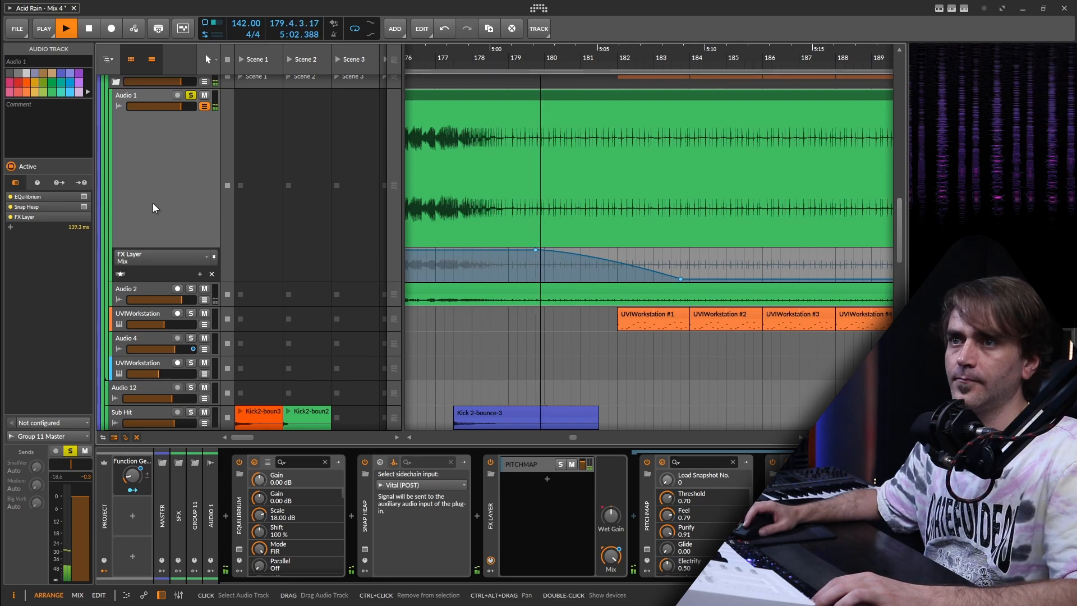
pyautogui.scroll(-2, 668, 243)
pyautogui.scroll(-2, 656, 229)
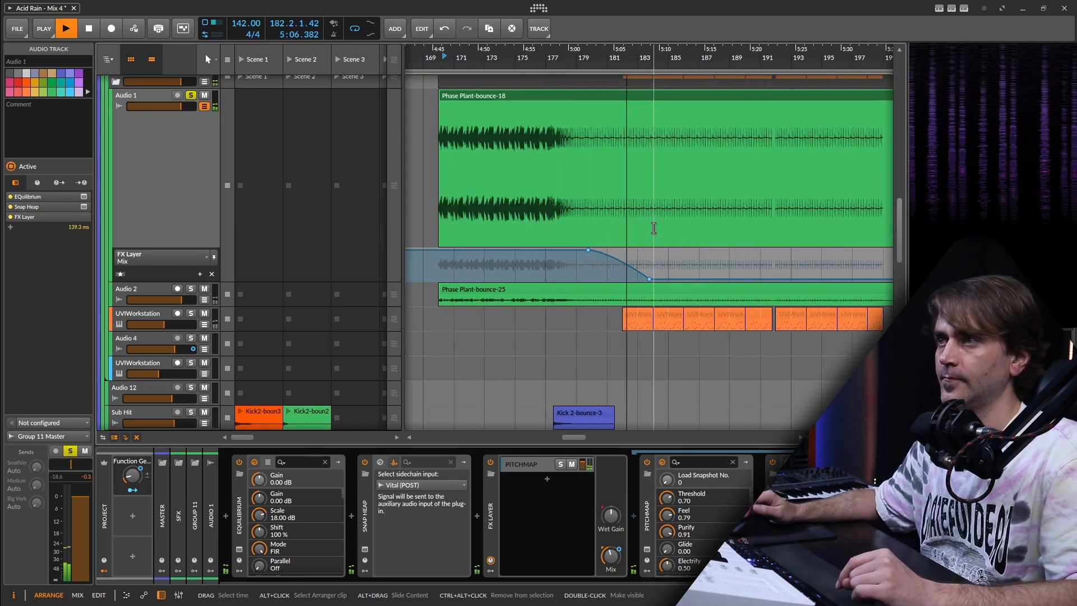
pyautogui.moveTo(774, 230); pyautogui.dragTo(735, 230)
# Step: Show the Phase Plant track's devices and open its Phase Plant plug-in window to examine the ColourVocalChops granular patch
pyautogui.click(190, 314)
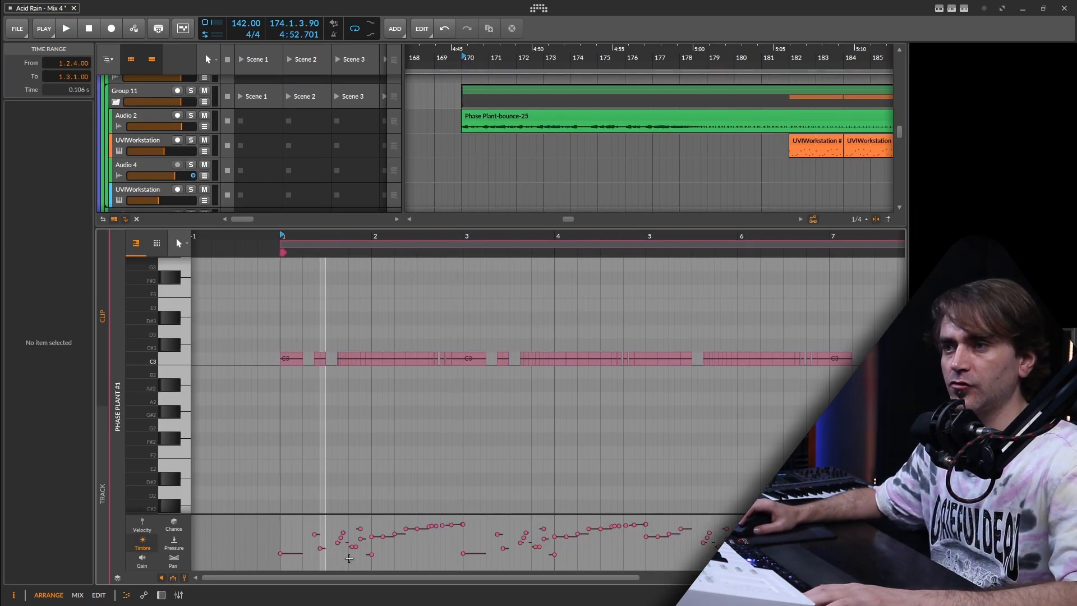
pyautogui.click(162, 596)
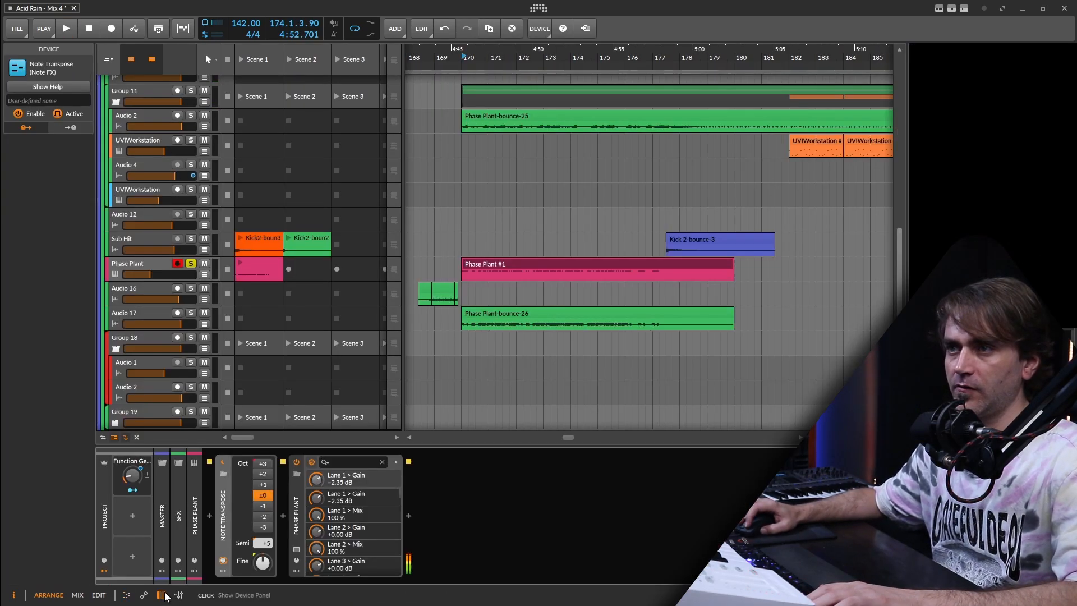
pyautogui.click(297, 550)
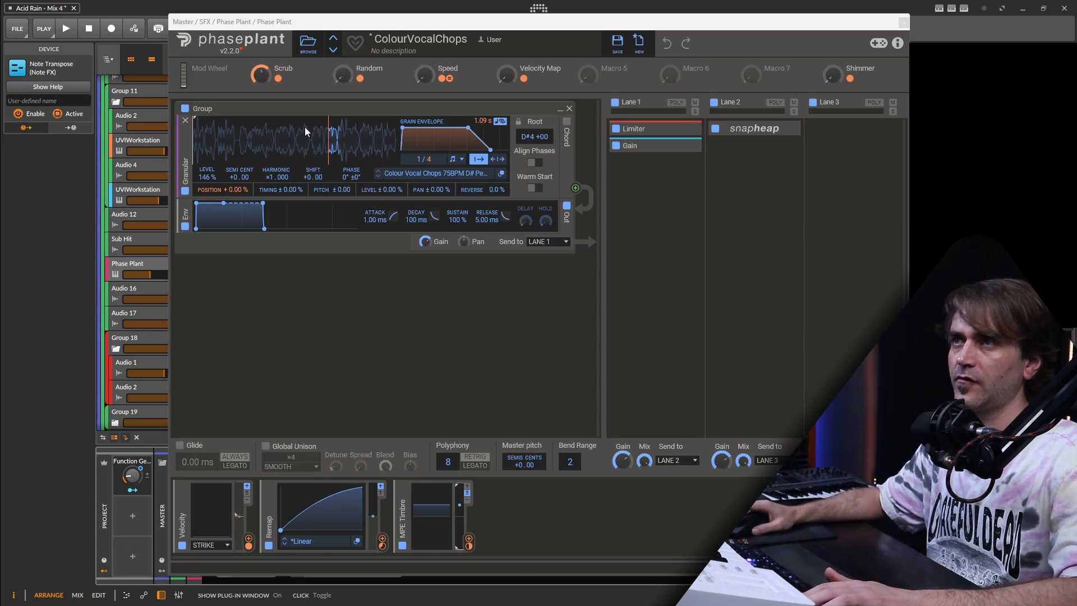
pyautogui.click(397, 38)
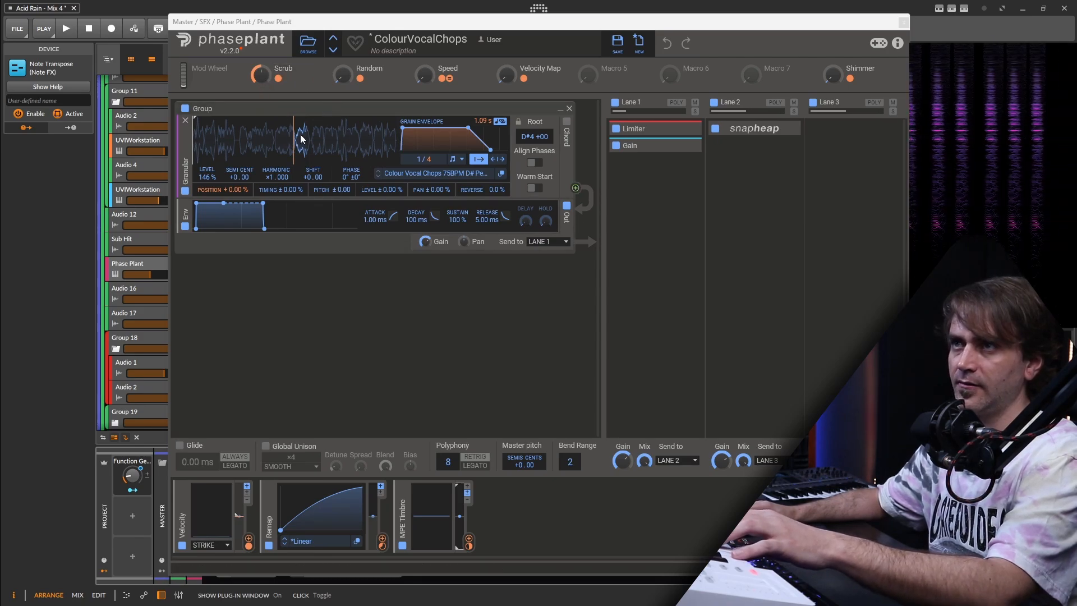
# Step: Sweep the Scrub macro down and up to audition the grain position, undoing the change before closing the plug-in window
pyautogui.moveTo(261, 75); pyautogui.dragTo(261, 84)
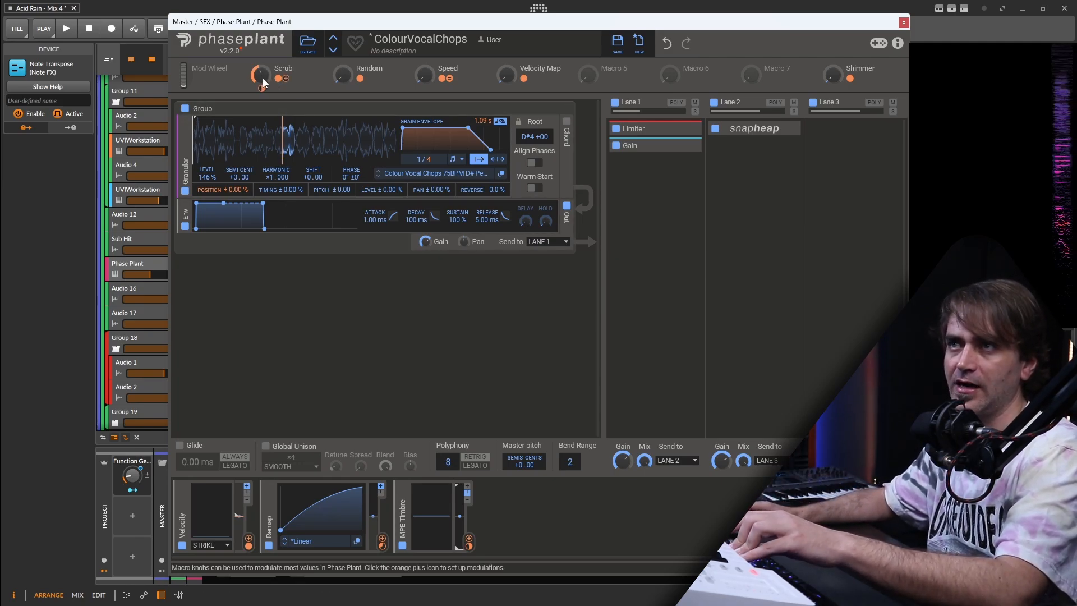
pyautogui.moveTo(260, 75); pyautogui.dragTo(260, 58)
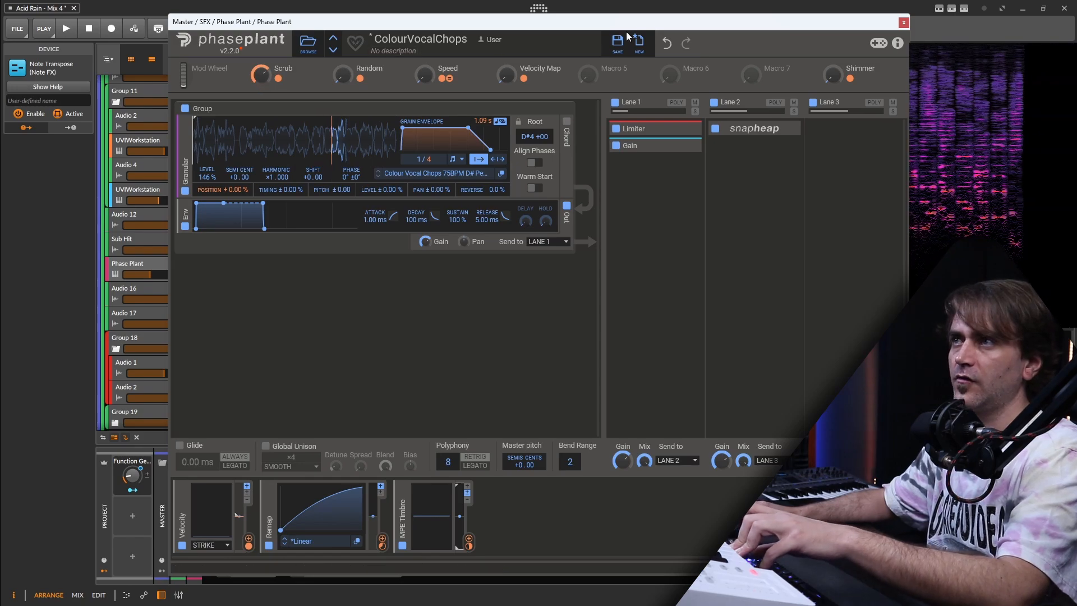
pyautogui.click(665, 43)
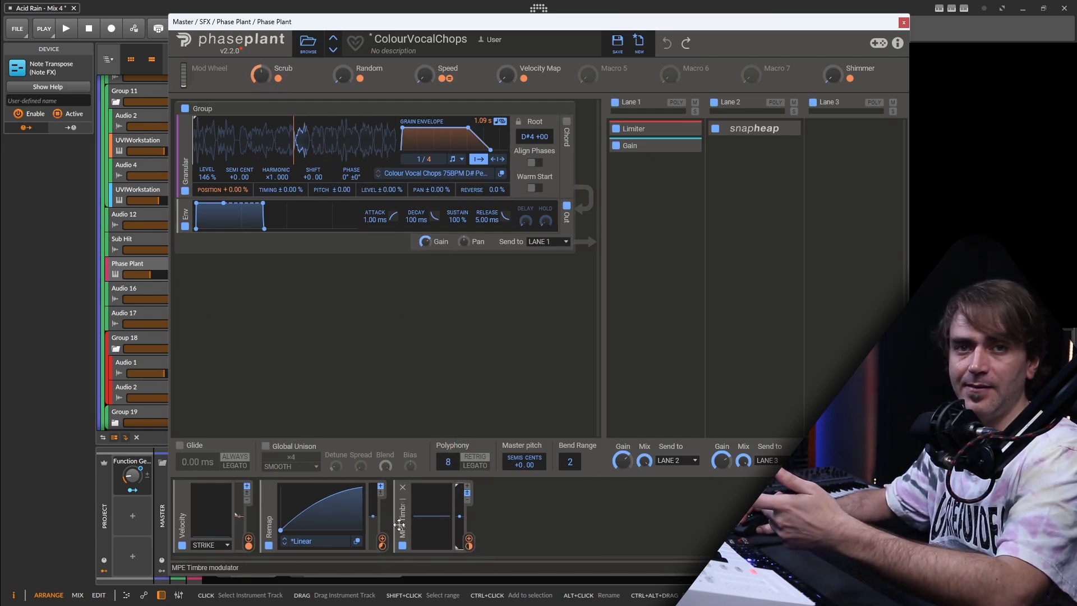
pyautogui.click(903, 23)
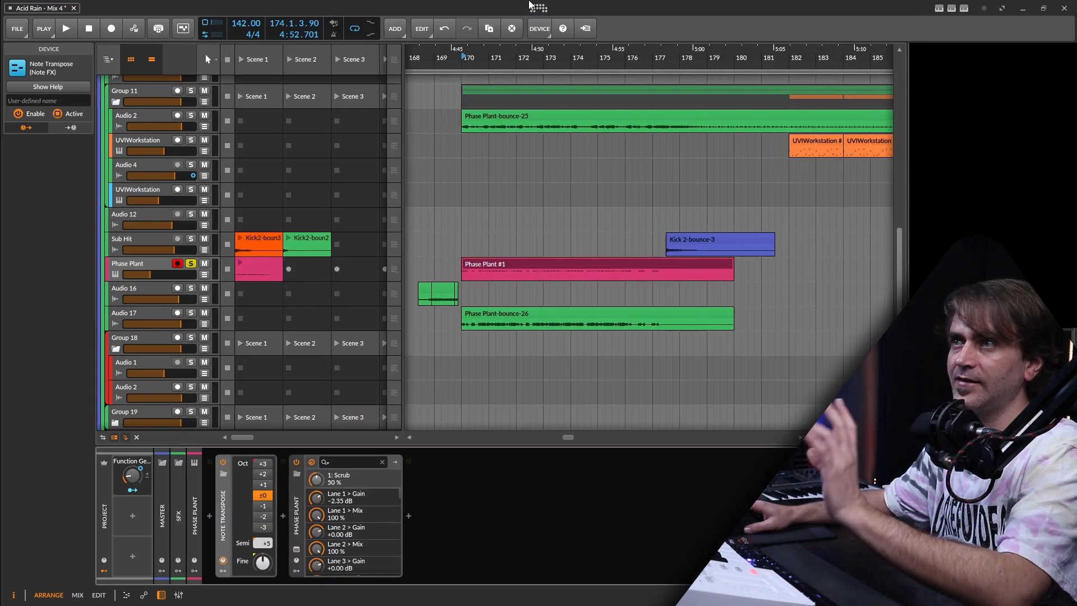
# Step: Open the Phase Plant #1 clip in the note editor and select its first C3 note to inspect the Timbre expression
pyautogui.click(485, 268)
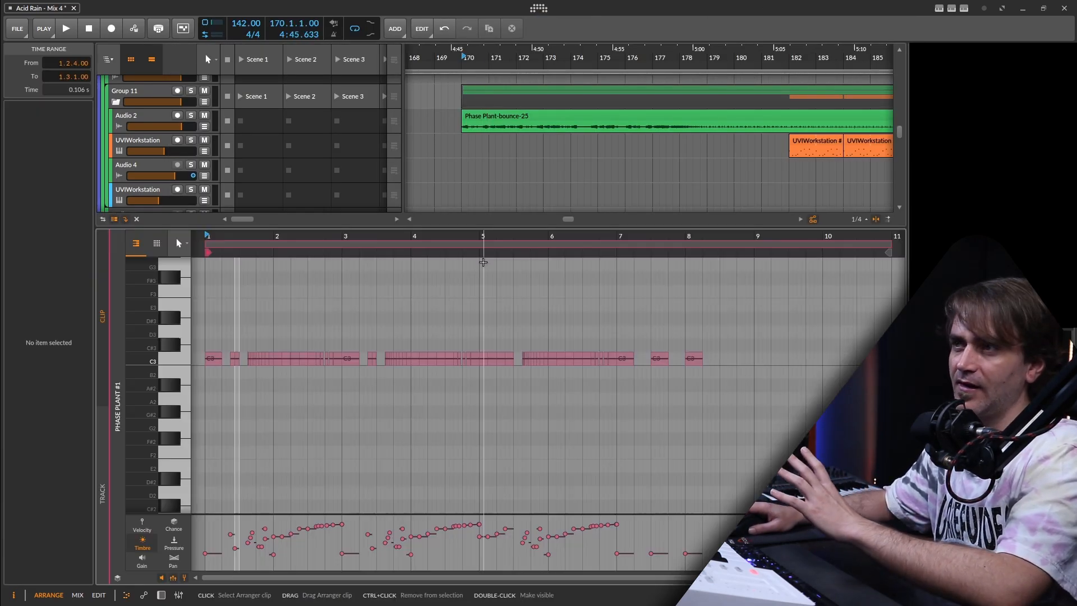
pyautogui.doubleClick(483, 262)
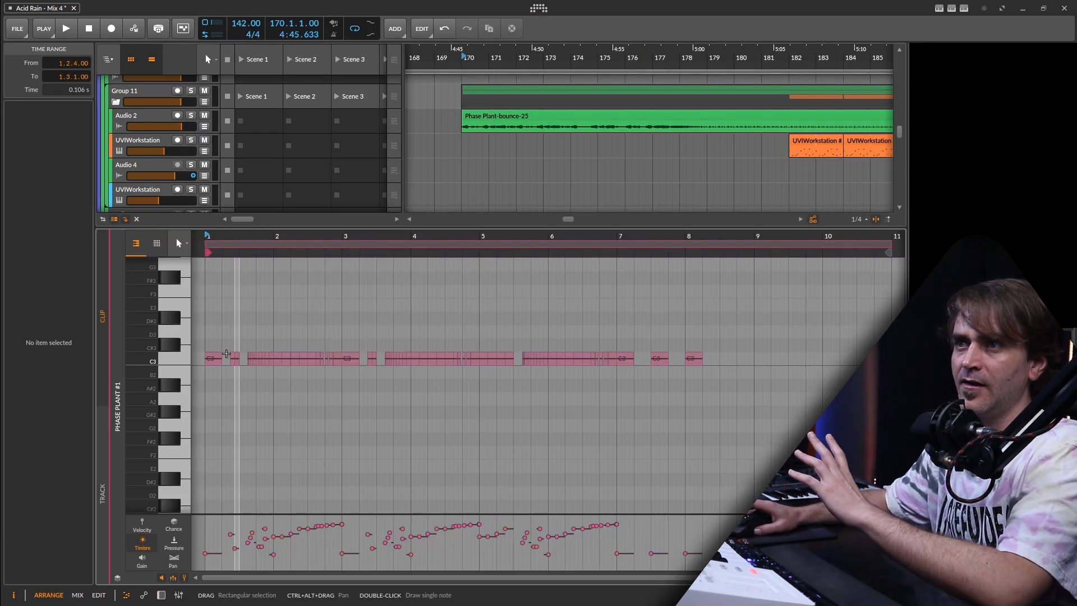
pyautogui.click(184, 579)
pyautogui.scroll(4, 213, 346)
pyautogui.moveTo(212, 348); pyautogui.dragTo(233, 327)
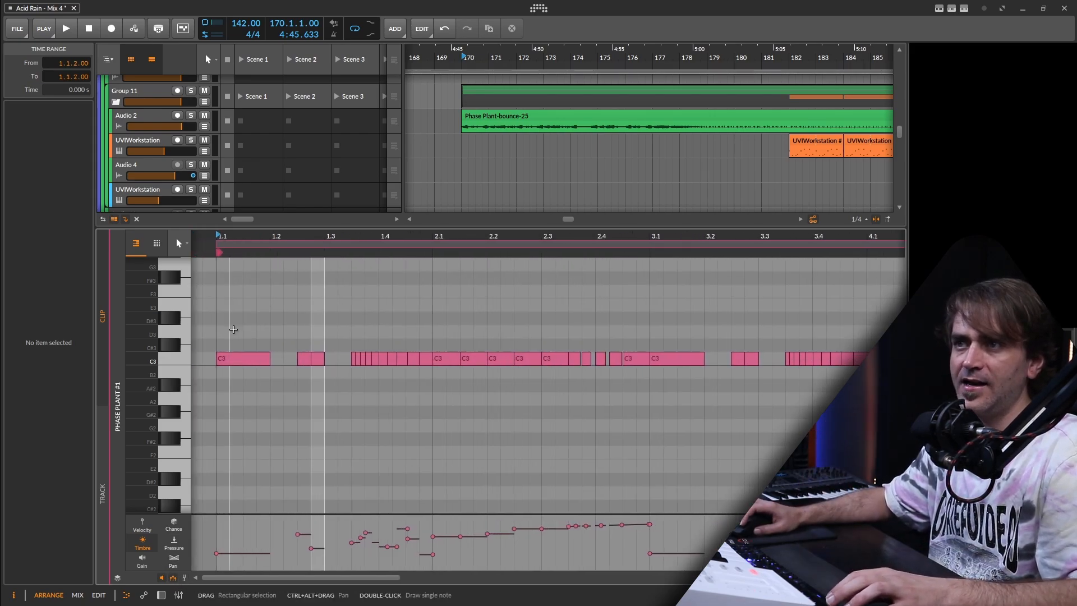
pyautogui.click(238, 359)
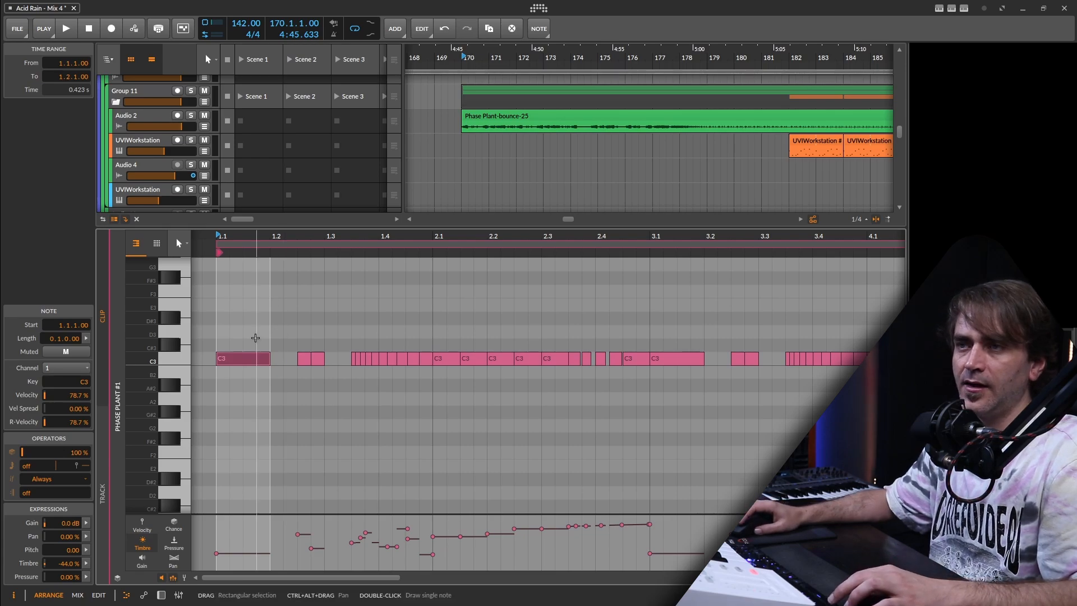
# Step: Draw a short C3 note at 1.2.2 with 40% Timbre, and set the playback start at that note
pyautogui.doubleClick(288, 319)
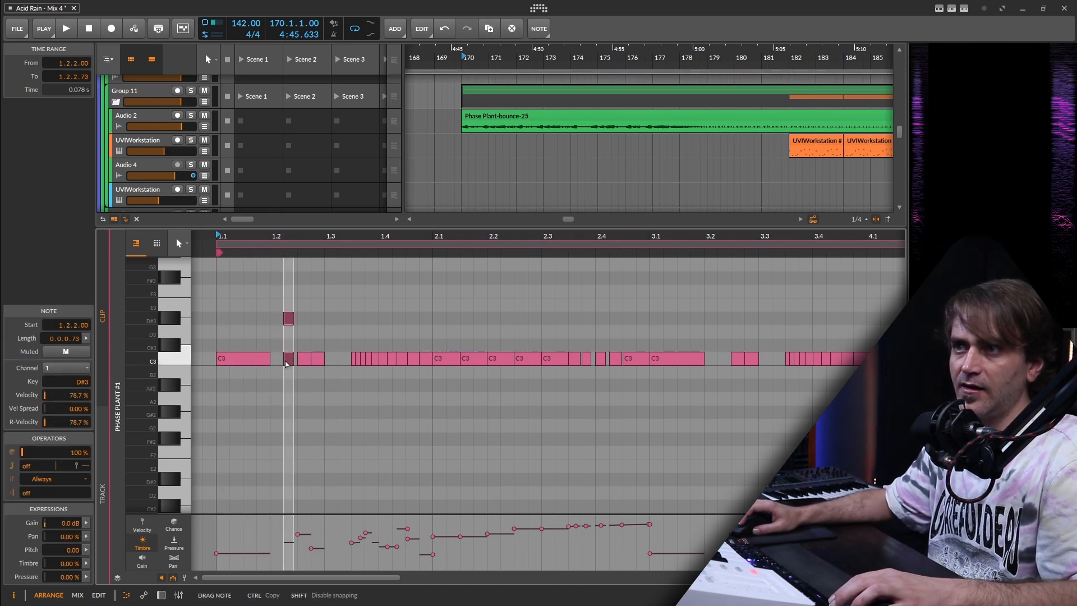
pyautogui.press('Delete')
pyautogui.doubleClick(286, 359)
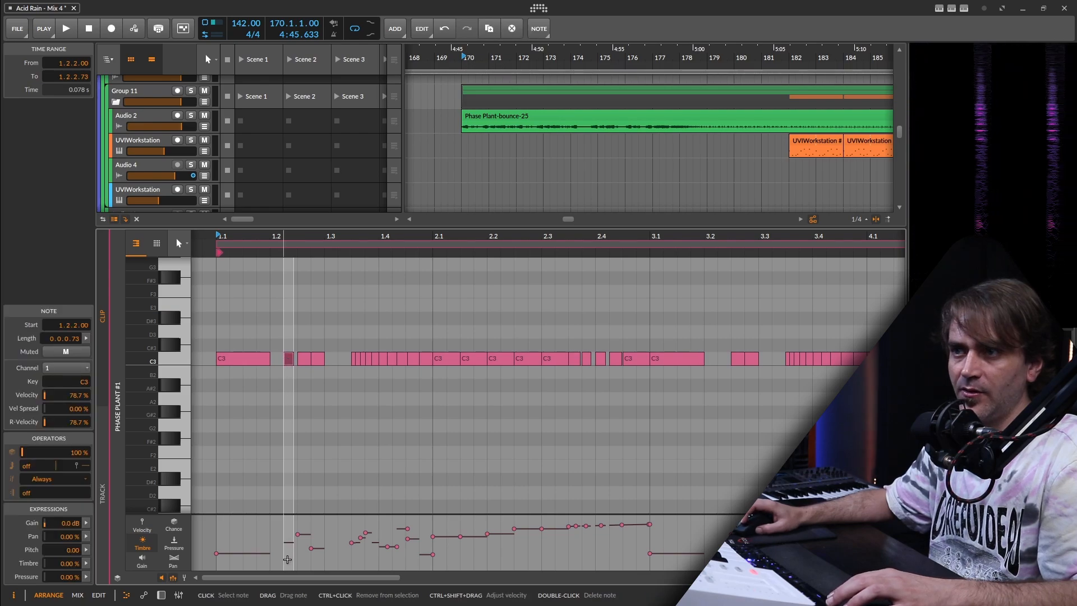
pyautogui.doubleClick(289, 359)
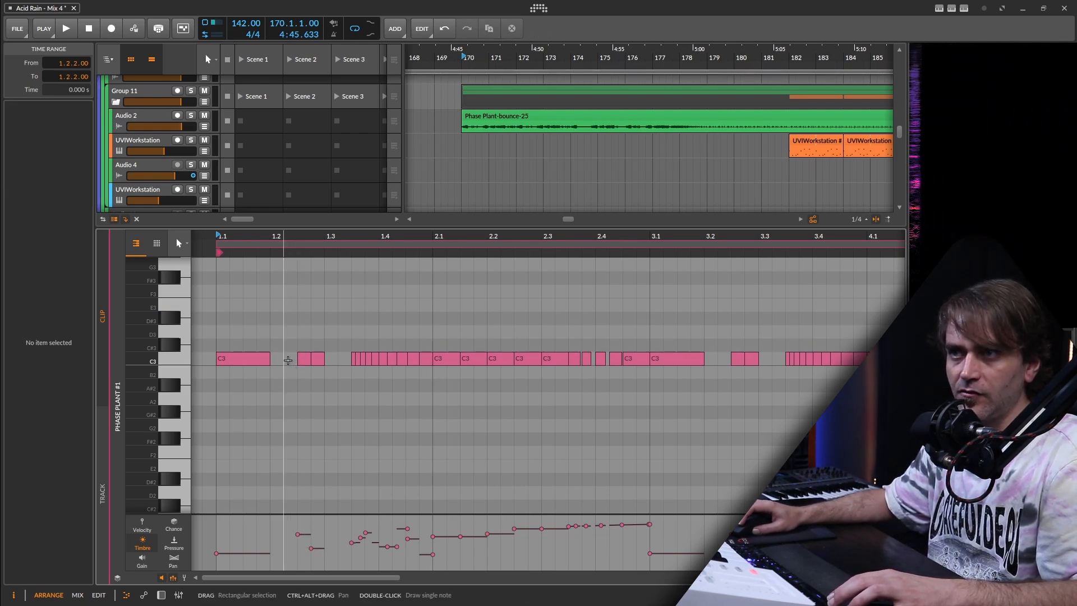
pyautogui.doubleClick(288, 359)
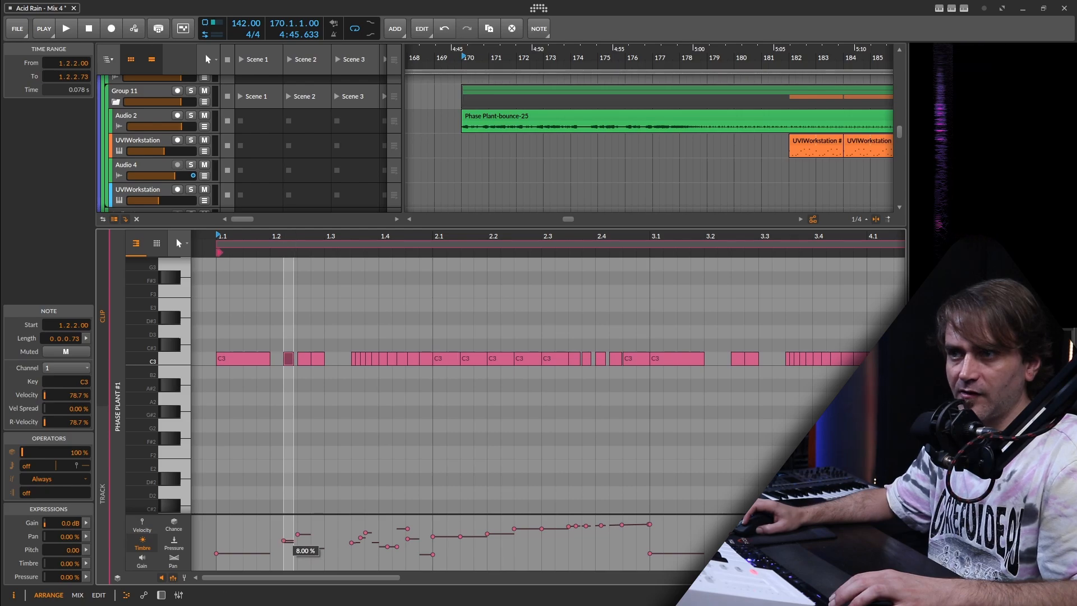
pyautogui.moveTo(284, 540); pyautogui.dragTo(285, 532)
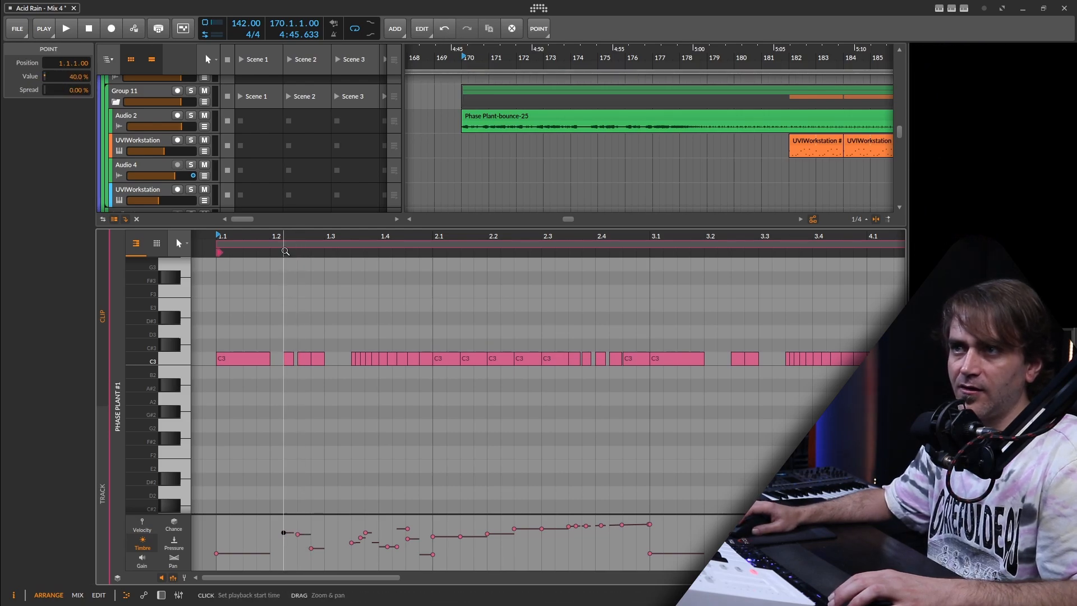
pyautogui.click(285, 252)
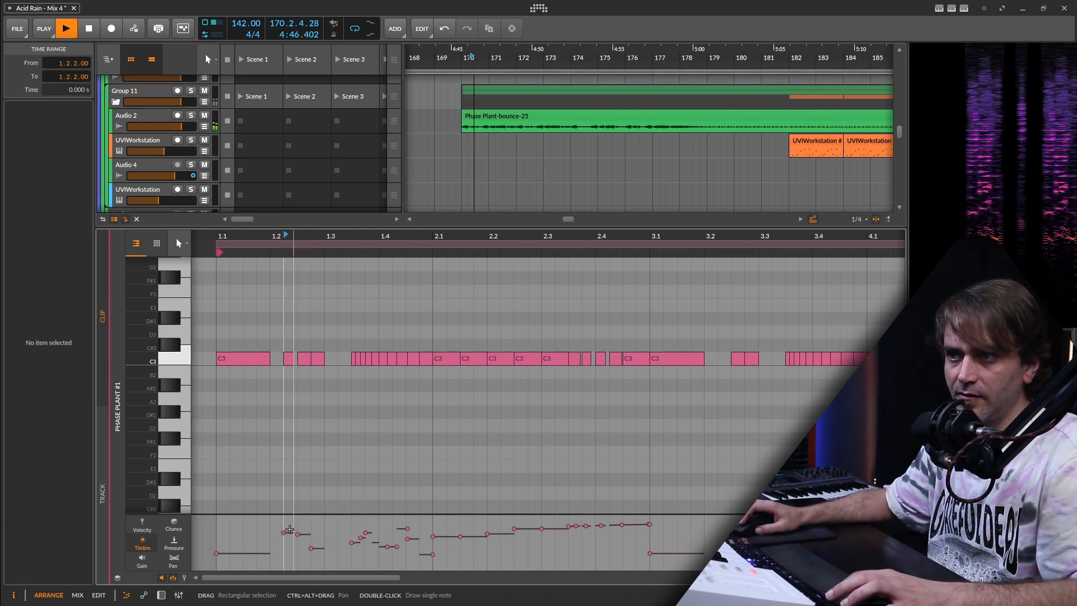
# Step: Raise the new C3 note's Timbre to 68%, duplicate the note three times in a row and audition the repeats
pyautogui.moveTo(284, 532); pyautogui.dragTo(284, 528)
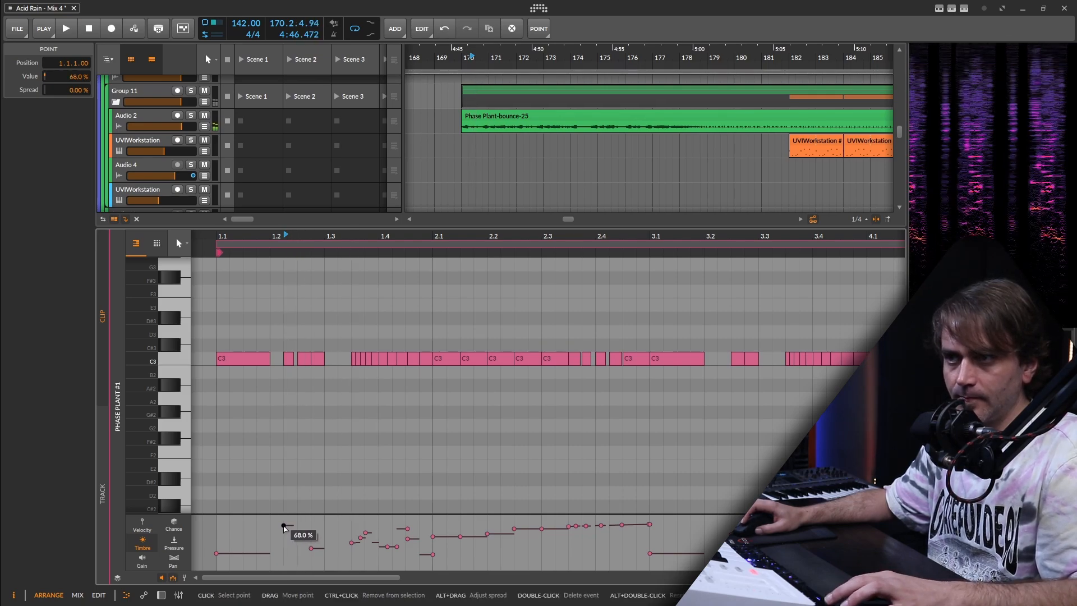
pyautogui.click(289, 361)
pyautogui.hotkey('ctrl', 'd')
pyautogui.hotkey('ctrl', 'd')
pyautogui.hotkey('ctrl', 'd')
pyautogui.press('space')
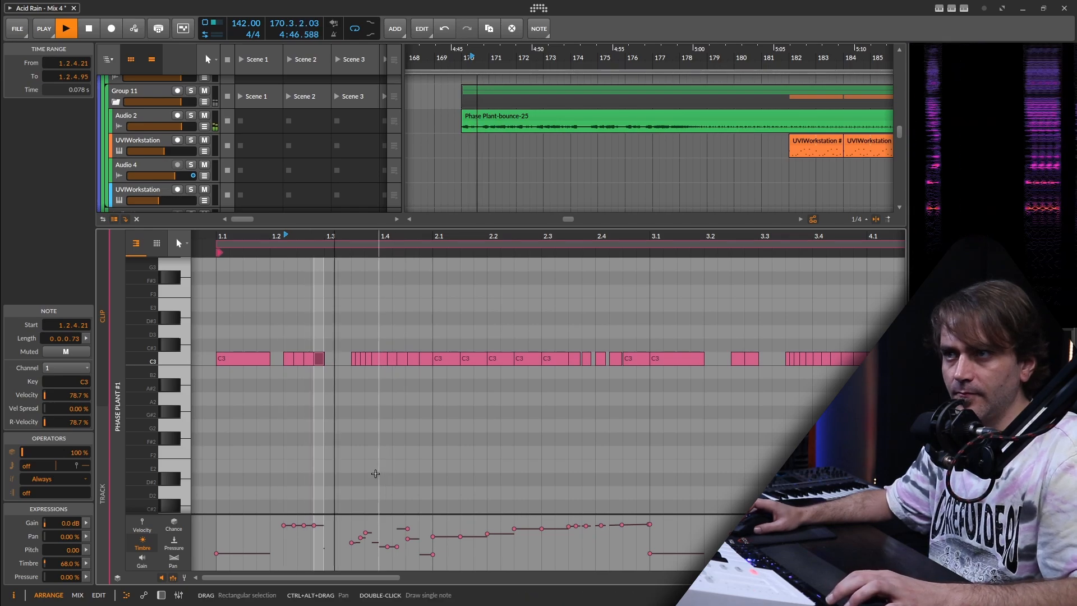
pyautogui.press('space')
# Step: Lower the second repeat's Timbre, set the fourth repeat's Timbre to -40%, and audition the sequence
pyautogui.moveTo(293, 525); pyautogui.dragTo(314, 552)
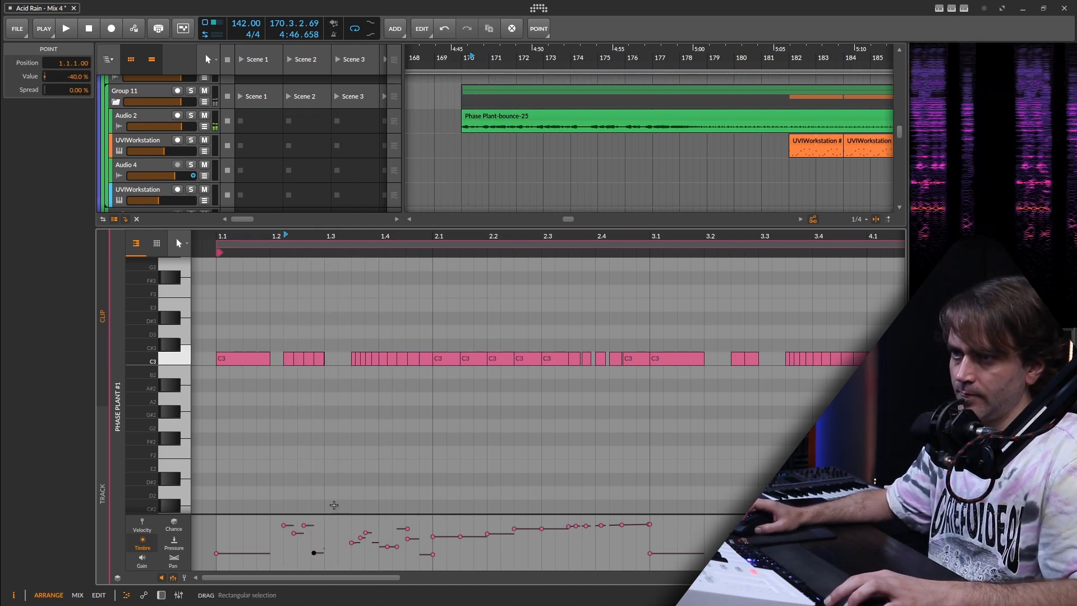
pyautogui.press('space')
pyautogui.press('space')
# Step: Thin out the repeated C3 notes between 1.2 and 1.4 and draw a short C3 note at 1.3.1
pyautogui.click(323, 343)
pyautogui.press('Delete')
pyautogui.press('space')
pyautogui.press('space')
pyautogui.doubleClick(330, 359)
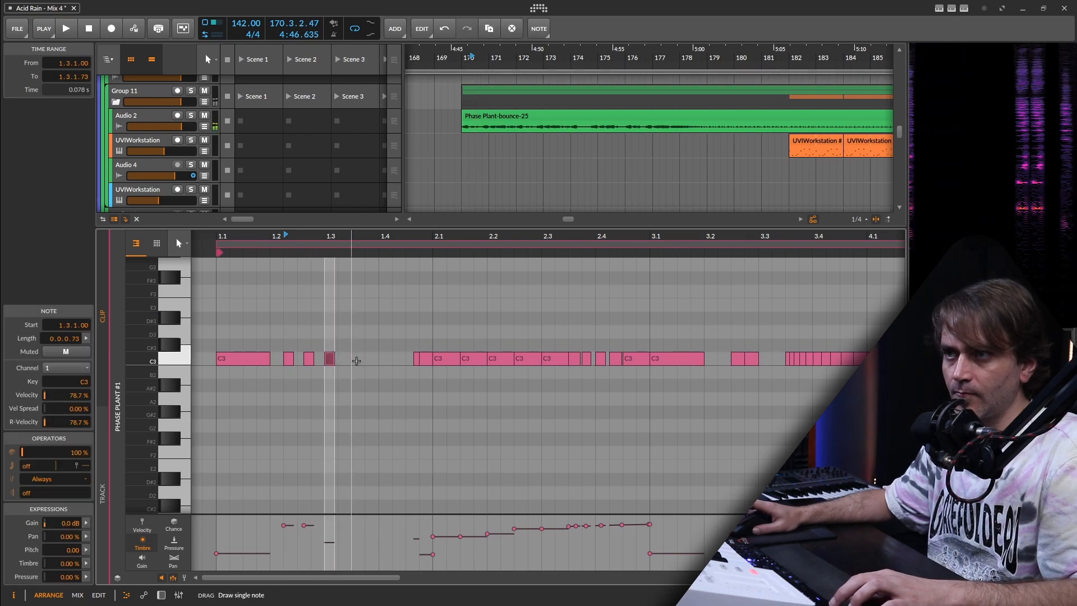
# Step: Set the Timbre of the C3 note just before 1.3 to 6% and audition the passage
pyautogui.moveTo(303, 525); pyautogui.dragTo(304, 541)
pyautogui.press('space')
pyautogui.press('space')
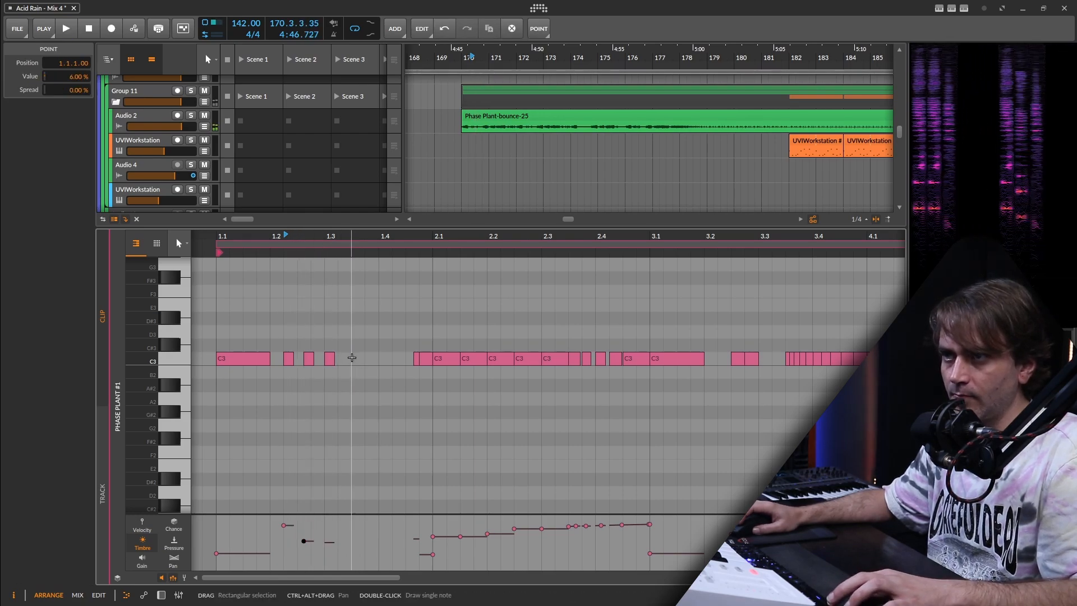
# Step: Draw another C3 note at 1.3.3 and lengthen it together with the note at 1.3.1, auditioning the result
pyautogui.doubleClick(352, 358)
pyautogui.press('space')
pyautogui.press('space')
pyautogui.keyDown('shift'); pyautogui.click(329, 358); pyautogui.keyUp('shift')
pyautogui.moveTo(361, 358); pyautogui.dragTo(388, 357)
pyautogui.press('space')
pyautogui.press('space')
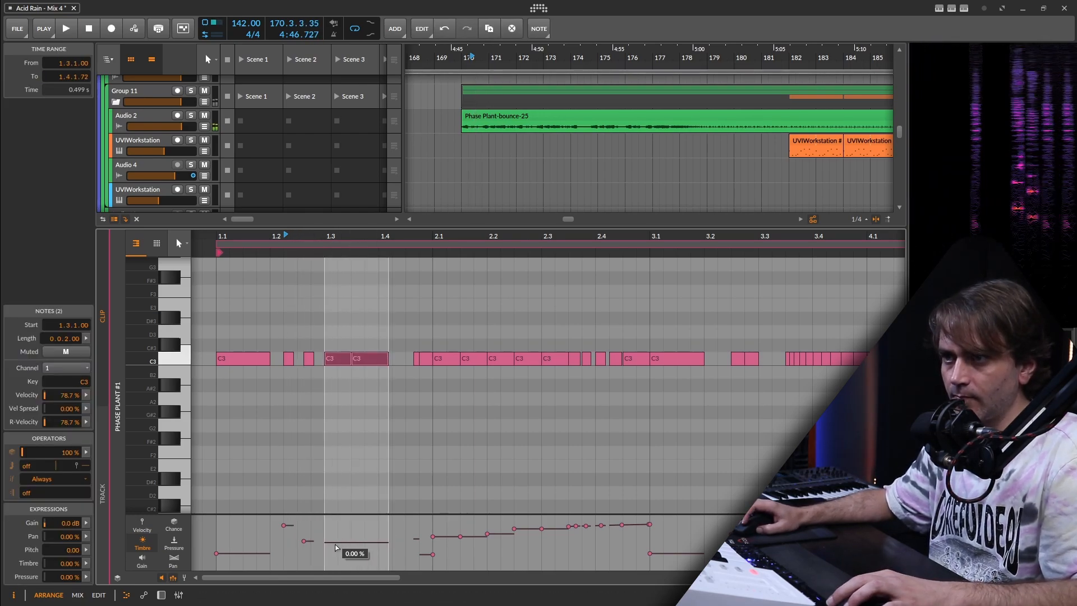
# Step: Raise the Timbre of the lengthened C3 note at 1.3.1 to near maximum and play the passage
pyautogui.moveTo(335, 544); pyautogui.dragTo(337, 519)
pyautogui.press('space')
pyautogui.click(358, 536)
pyautogui.press('space')
pyautogui.press('space')
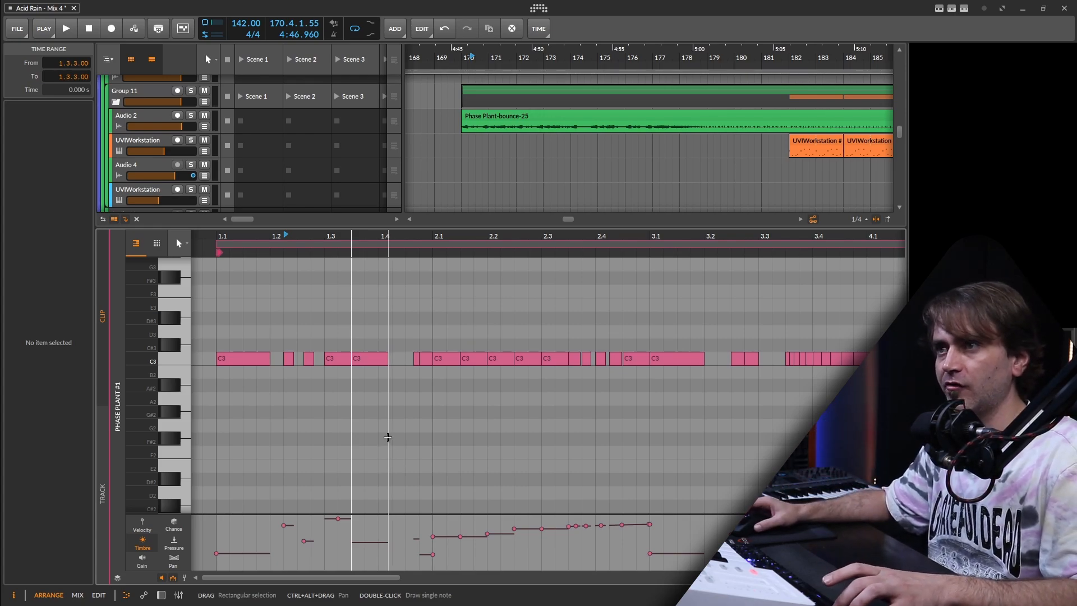
# Step: Undo the trial note additions, deletions and Timbre changes made between 1.2 and 1.4 in the clip
pyautogui.hotkey('ctrl', 'z')
pyautogui.hotkey('ctrl', 'z')
pyautogui.hotkey('ctrl', 'z')
pyautogui.hotkey('ctrl', 'z')
pyautogui.hotkey('ctrl', 'z')
pyautogui.hotkey('ctrl', 'z')
pyautogui.hotkey('ctrl', 'z')
pyautogui.hotkey('ctrl', 'z')
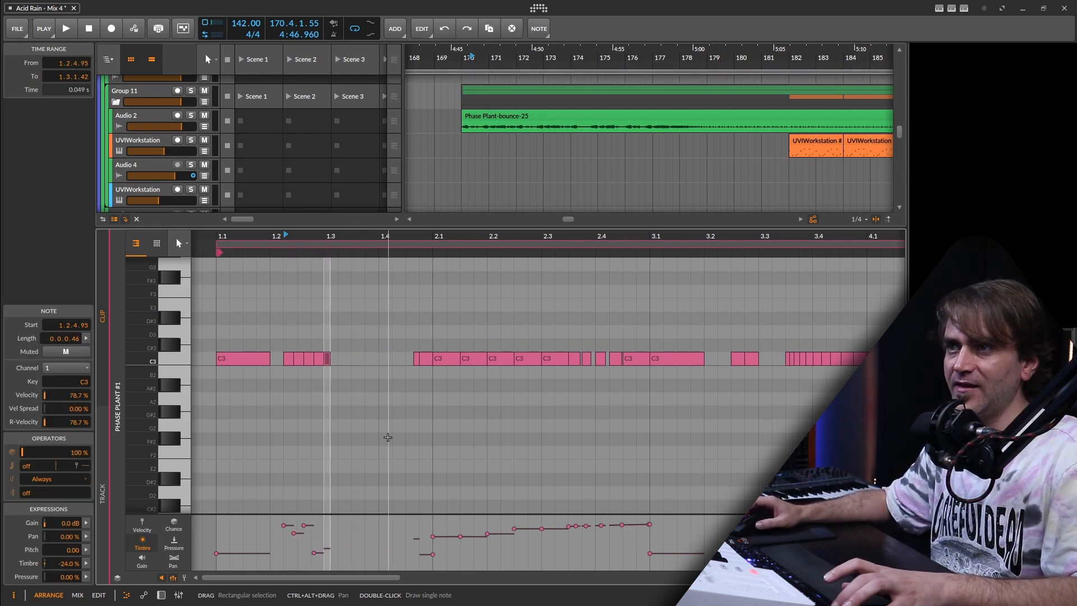
pyautogui.hotkey('ctrl', 'z')
pyautogui.hotkey('ctrl', 'z')
pyautogui.hotkey('ctrl', 'z')
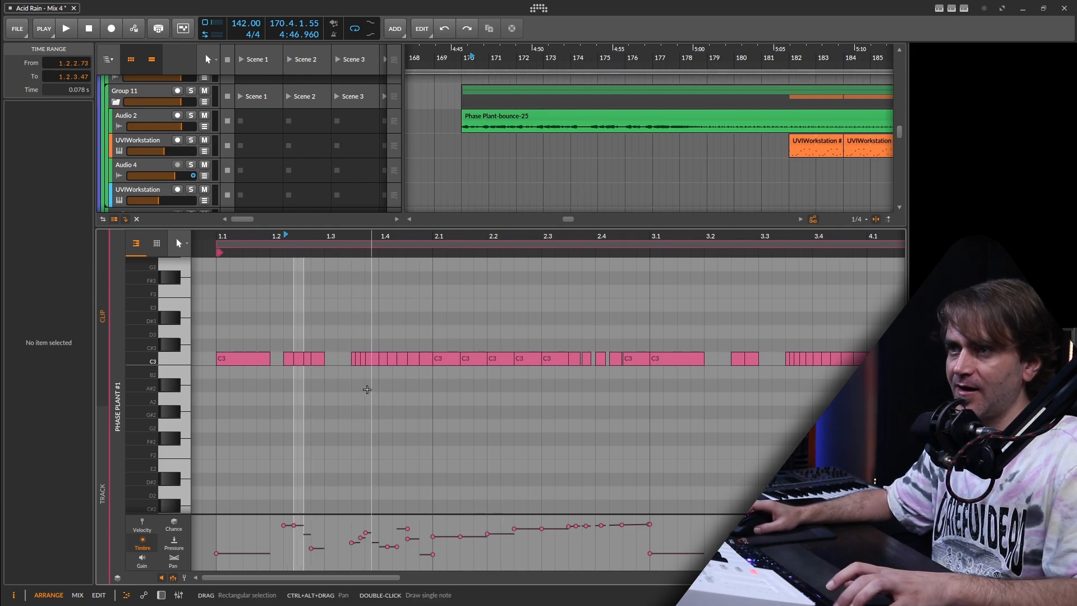
# Step: Play the Phase Plant #1 clip from the playback start at 1.2.2 to hear the C3 note sequence
pyautogui.click(336, 443)
pyautogui.press('space')
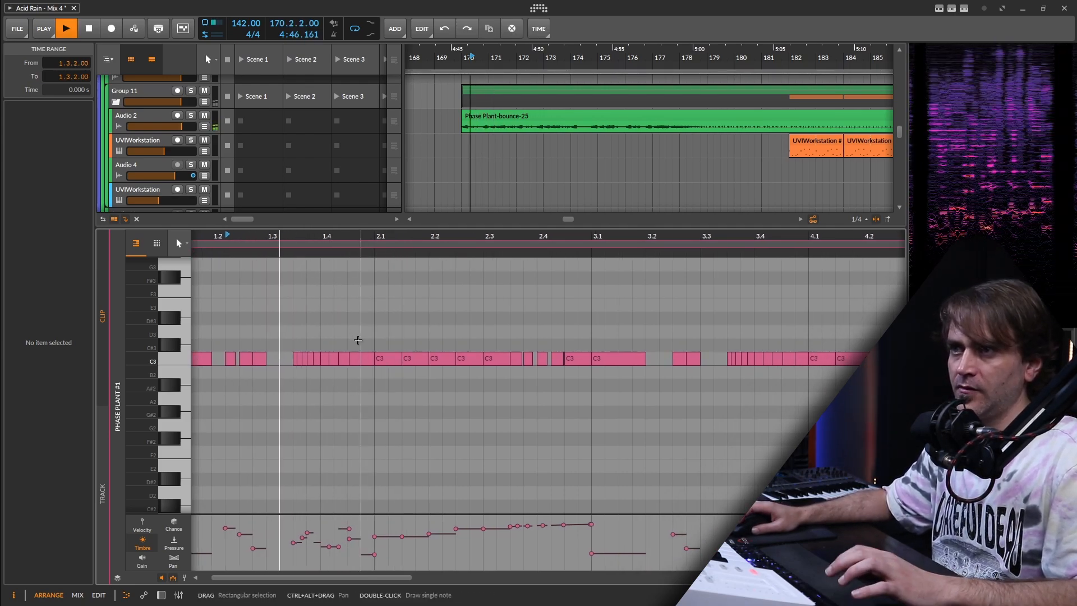
pyautogui.press('space')
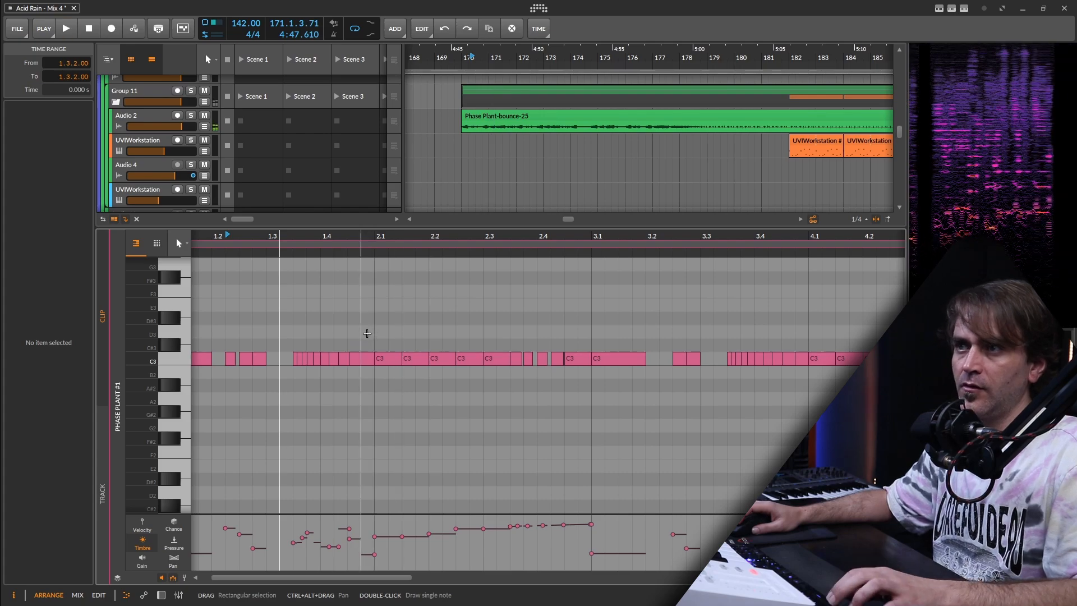
# Step: Select the ten short C3 notes before 2.1 for inspection, and draw a D#3 note above them starting at 1.3.3.29
pyautogui.moveTo(369, 334); pyautogui.dragTo(274, 384)
pyautogui.scroll(3, 328, 352)
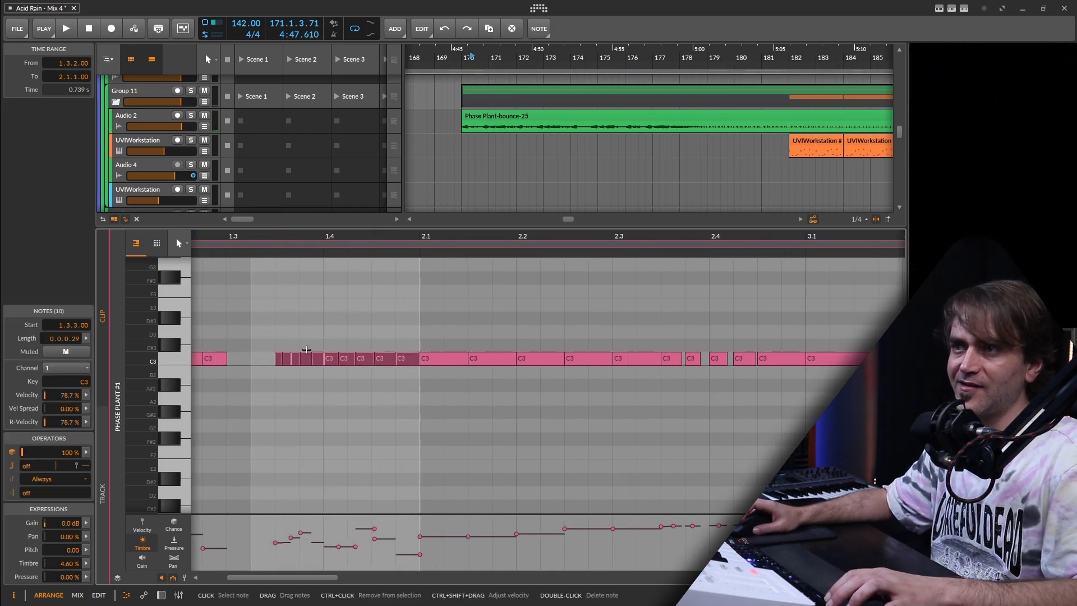
pyautogui.click(286, 318)
pyautogui.doubleClick(288, 319)
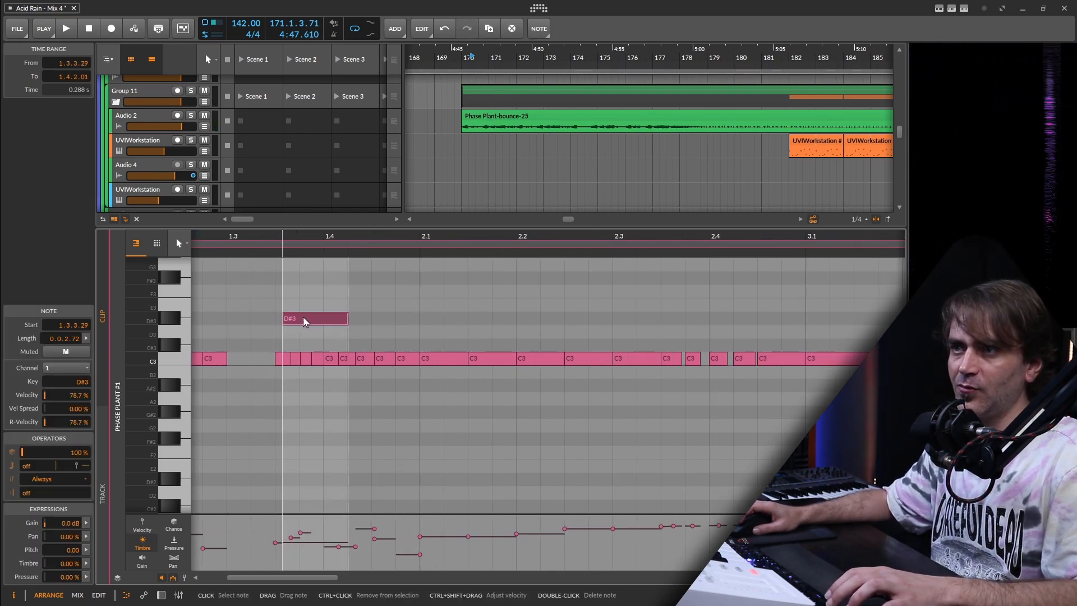
# Step: Move the D#3 note's start to 1.3.3.00, extend it to 2.1.1.00, and give it 9 repeats with a -31% curve
pyautogui.scroll(3, 305, 320)
pyautogui.moveTo(300, 317); pyautogui.dragTo(288, 318)
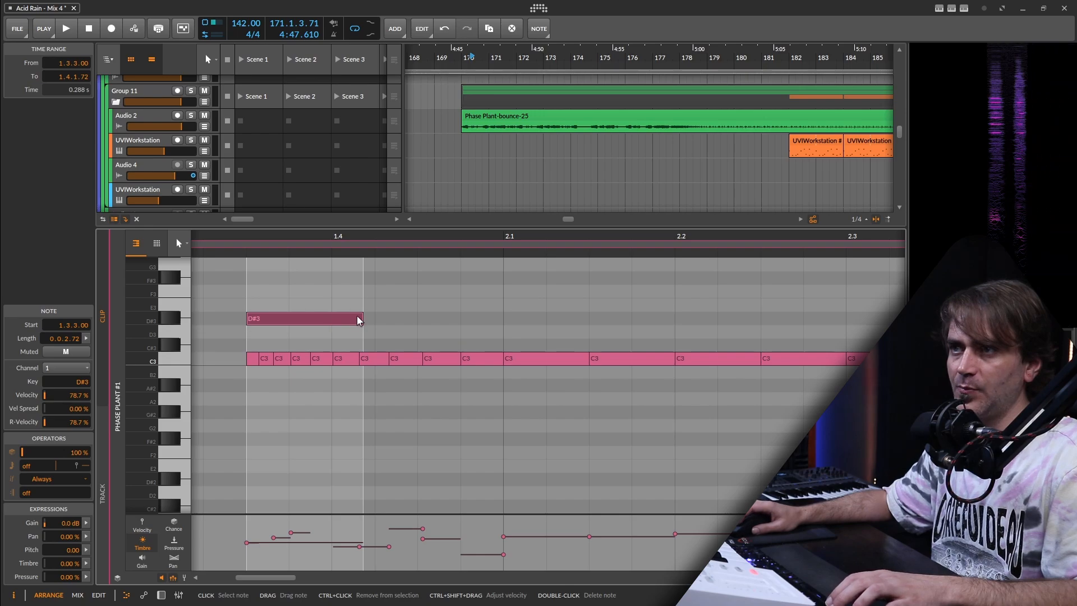
pyautogui.moveTo(401, 320); pyautogui.dragTo(503, 319)
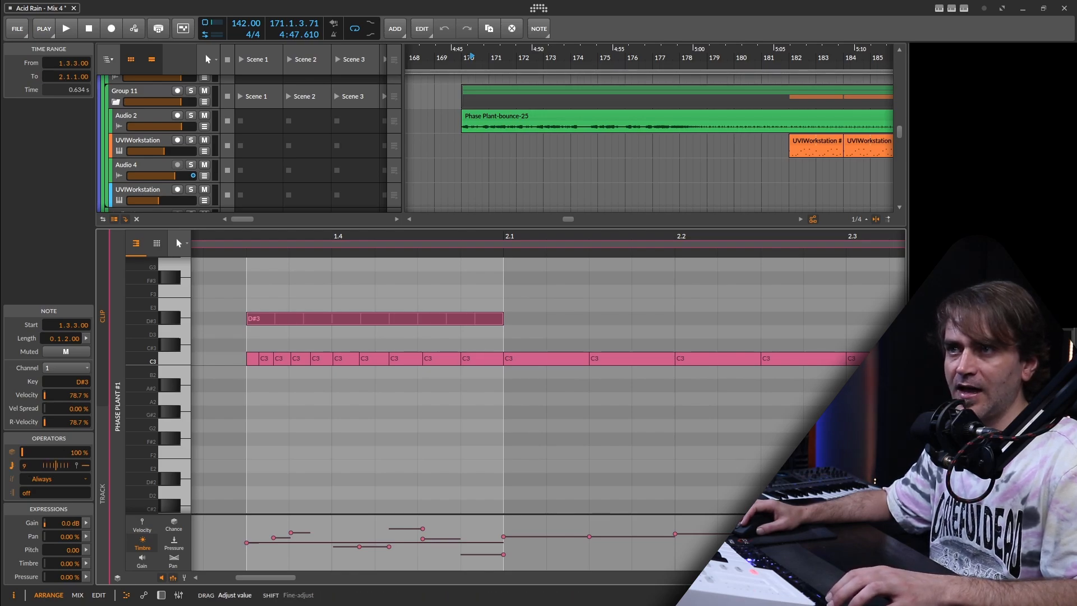
pyautogui.moveTo(55, 465); pyautogui.dragTo(55, 475)
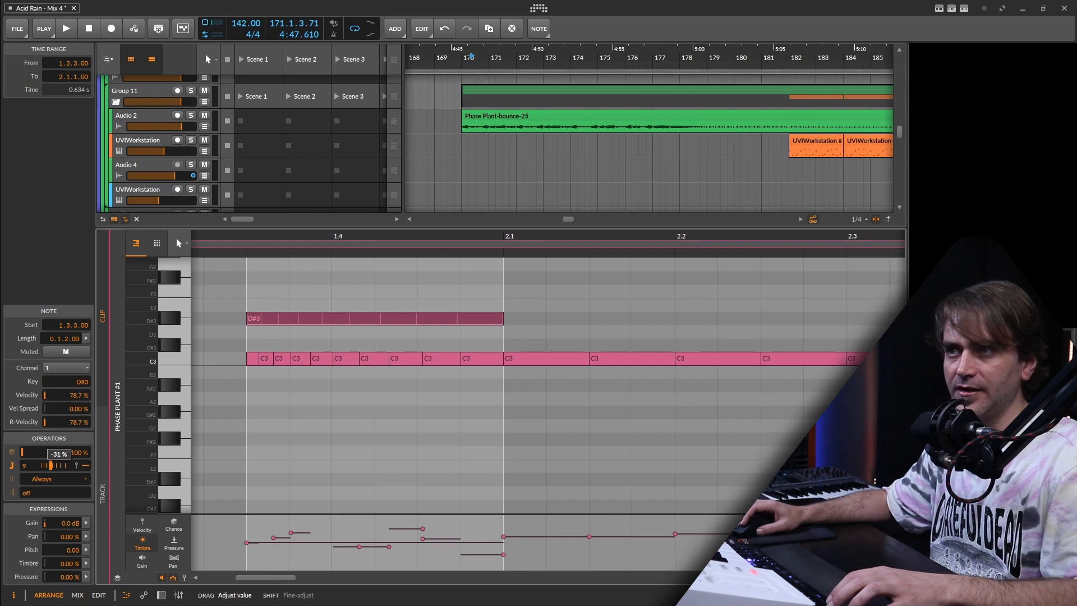
# Step: Slice the D#3 note at its repeats and delete all the resulting D#3 notes between 1.3.3 and 2.1
pyautogui.rightClick(352, 317)
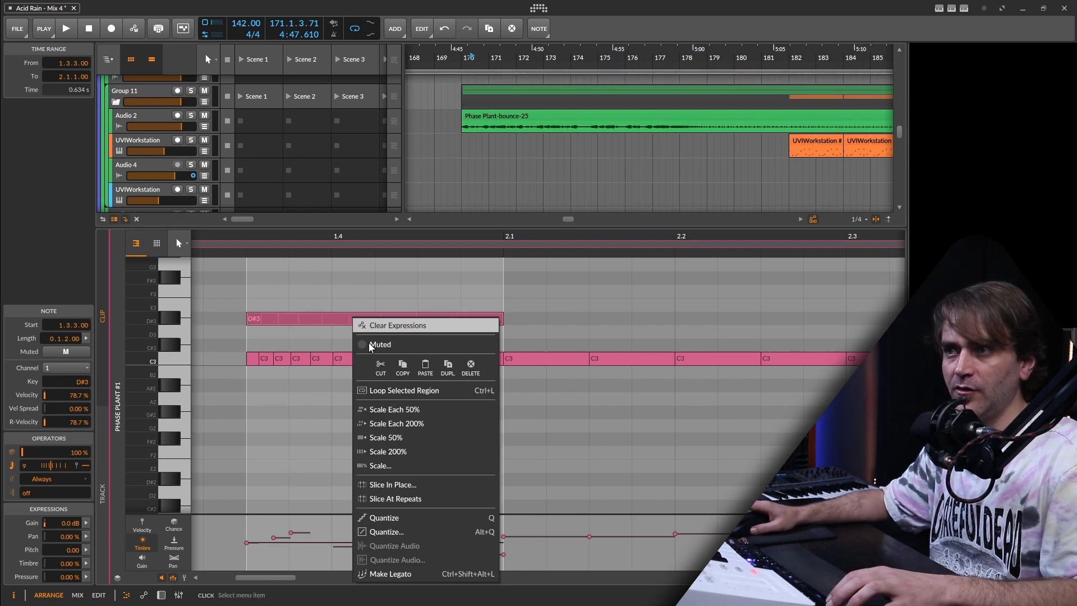
pyautogui.click(397, 498)
pyautogui.click(253, 318)
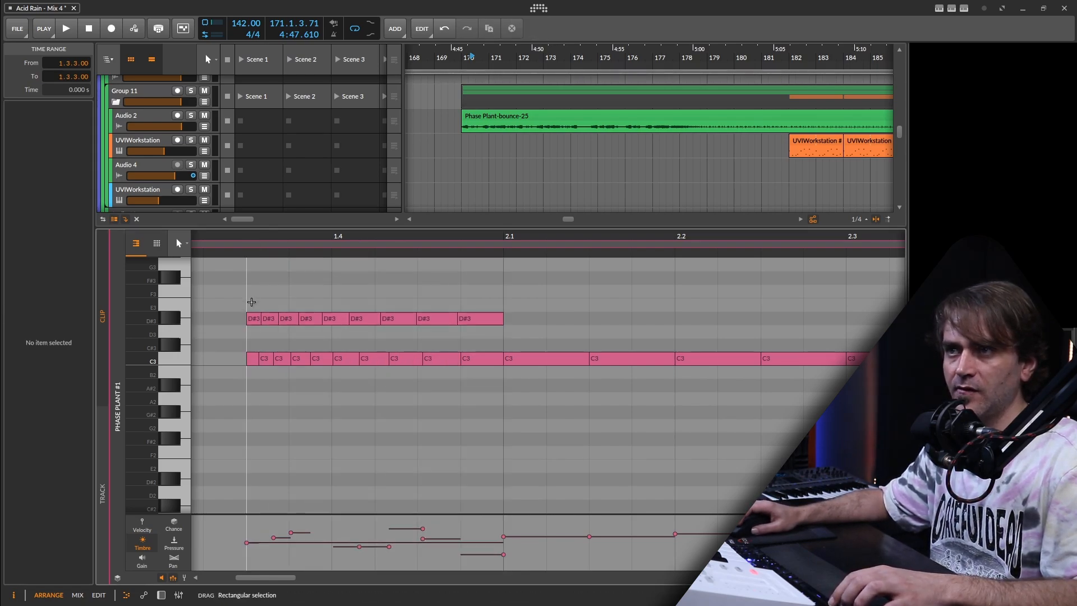
pyautogui.moveTo(290, 535); pyautogui.dragTo(310, 527)
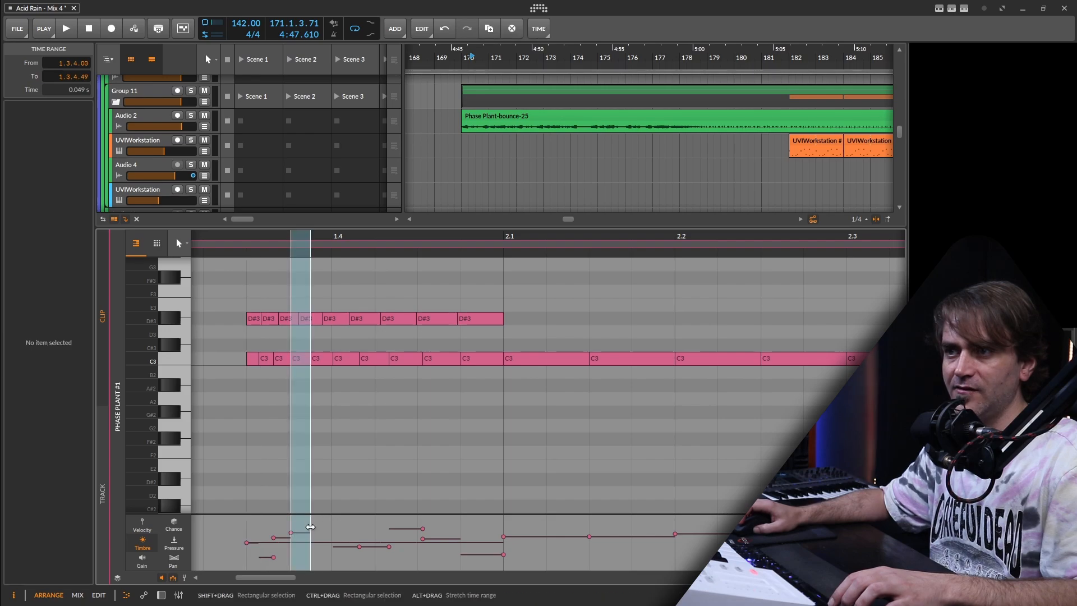
pyautogui.moveTo(491, 285); pyautogui.dragTo(245, 334)
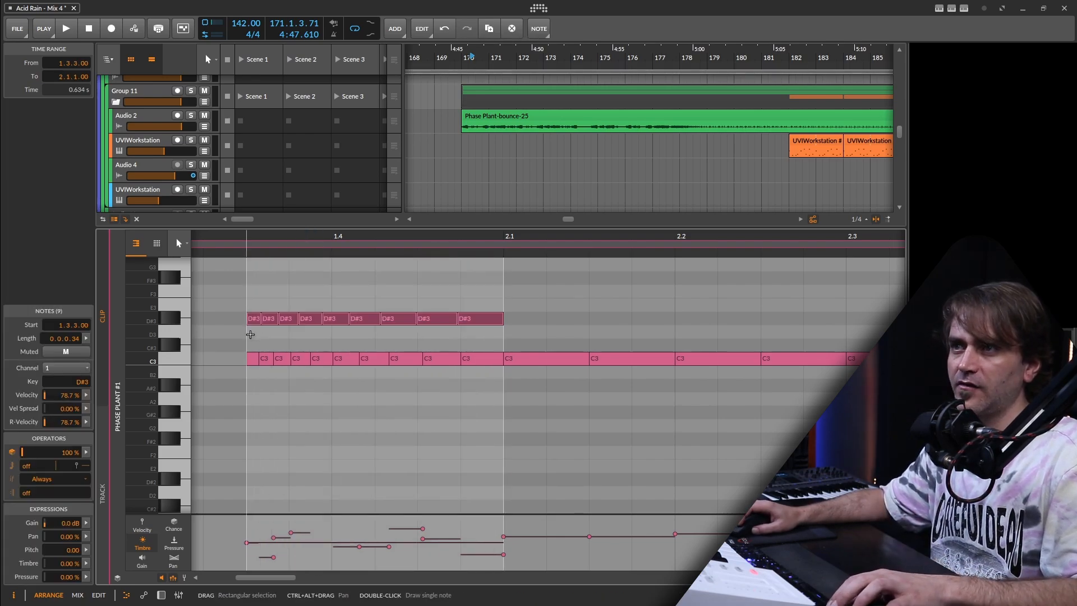
pyautogui.press('Delete')
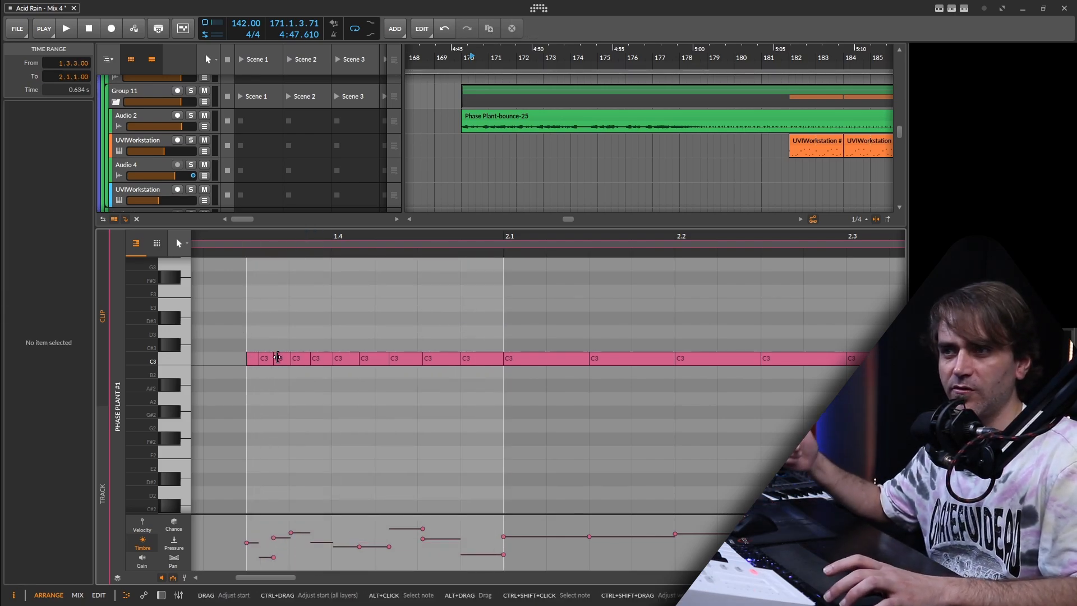
# Step: Select the ten short C3 notes between 1.3.3 and 2.1, and play the clip while following its notes and Timbre to the end
pyautogui.moveTo(254, 336); pyautogui.dragTo(464, 397)
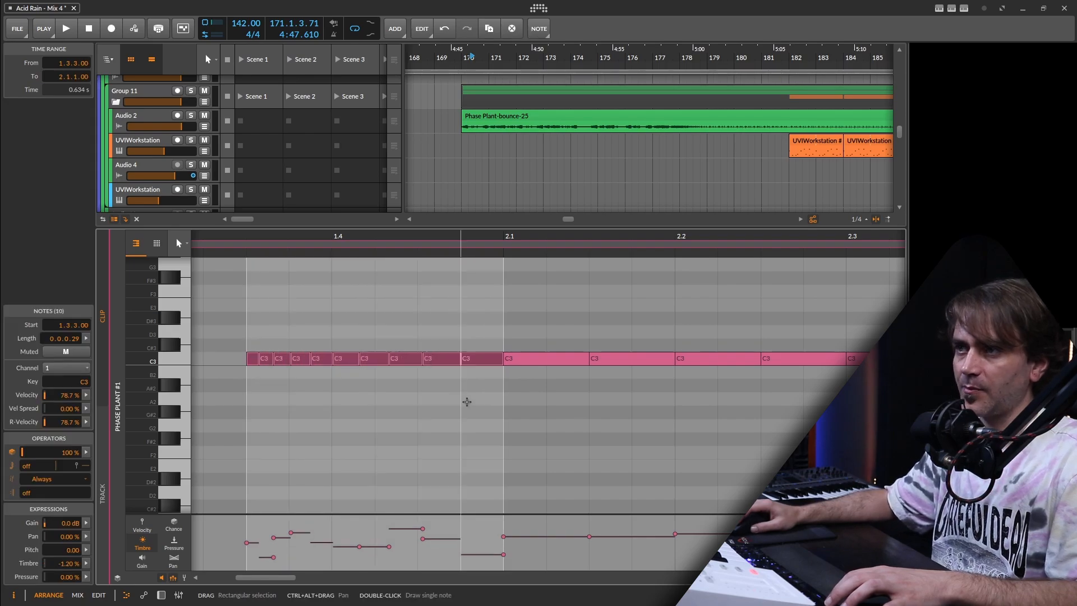
pyautogui.press('space')
pyautogui.scroll(-5, 404, 452)
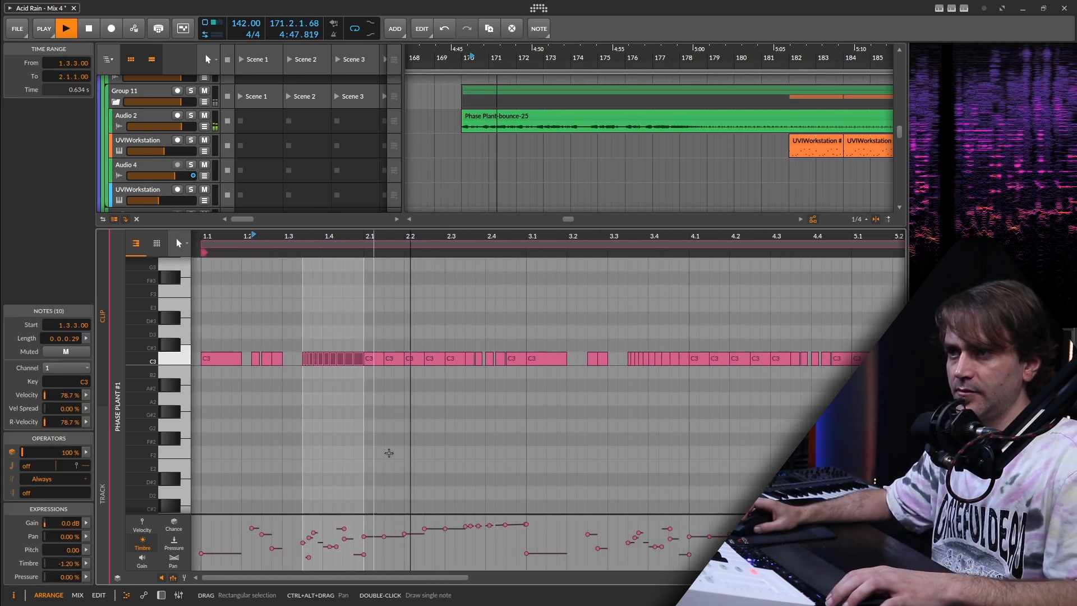
pyautogui.hscroll(4, 498, 439)
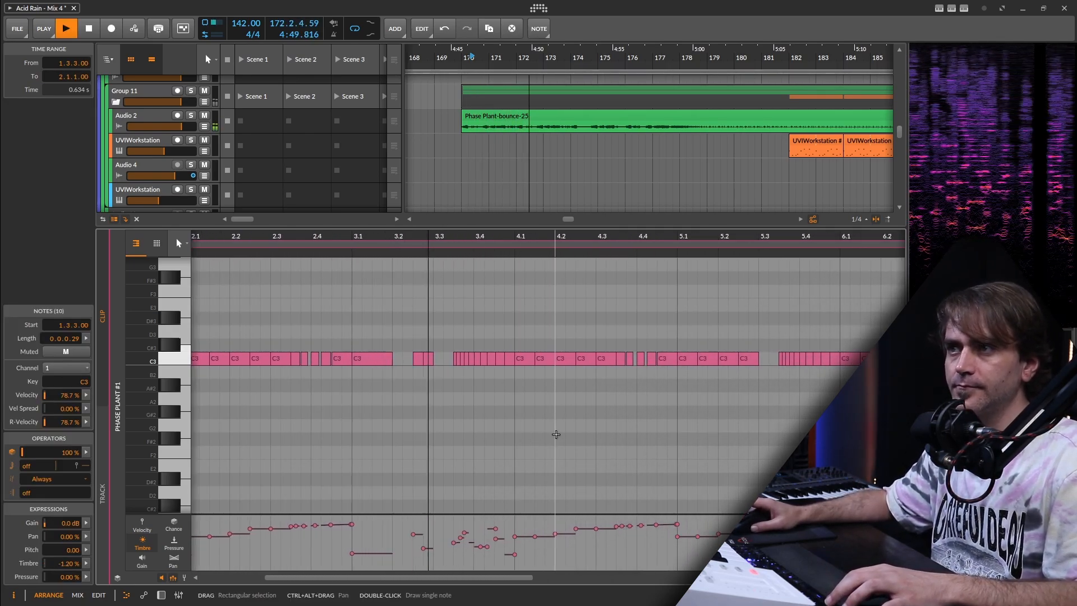
pyautogui.hscroll(2, 488, 435)
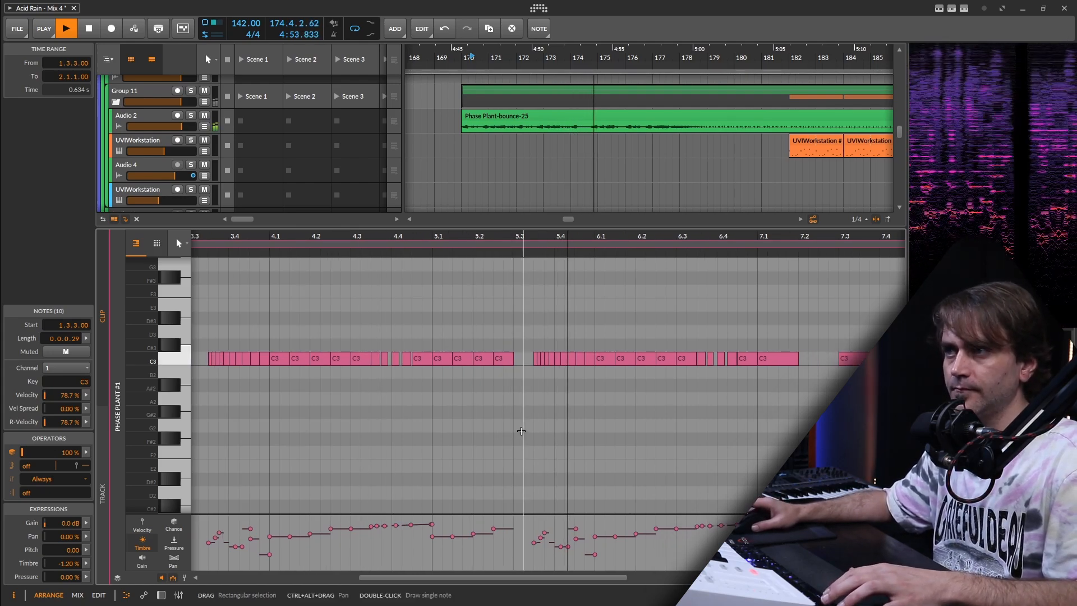
pyautogui.scroll(-4, 526, 430)
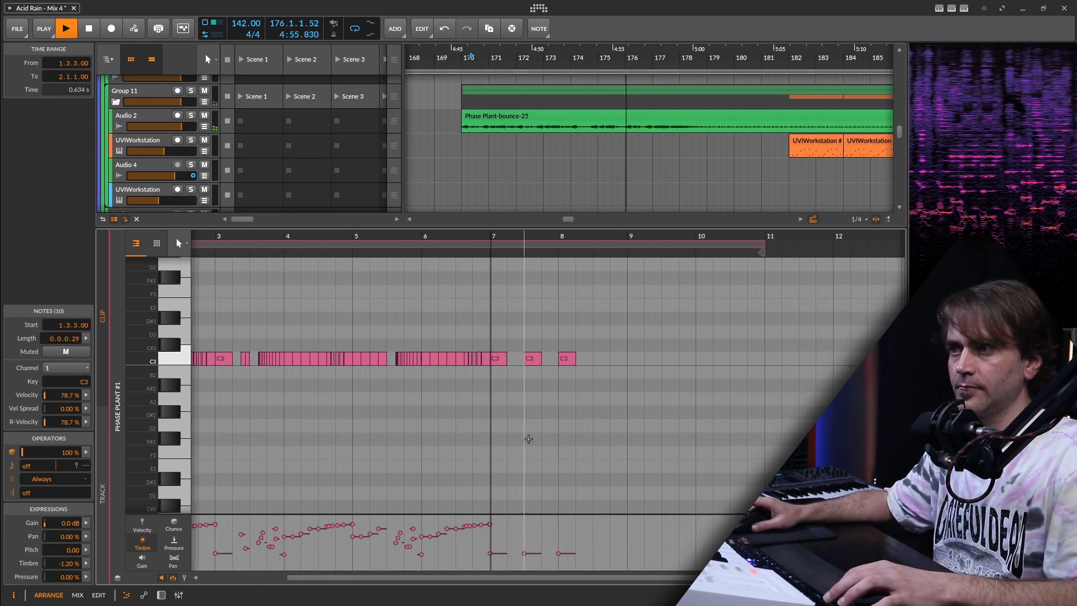
pyautogui.press('space')
# Step: Show the Phase Plant track's devices and audition the soloed lead from bar 173 and from bar 170
pyautogui.press('d')
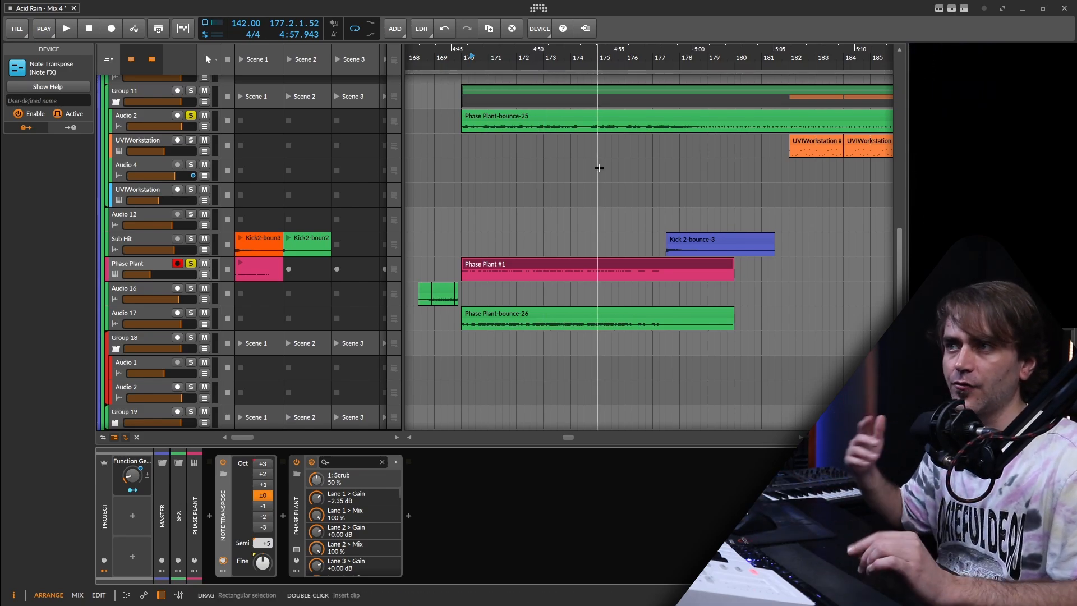
pyautogui.press('space')
pyautogui.click(553, 62)
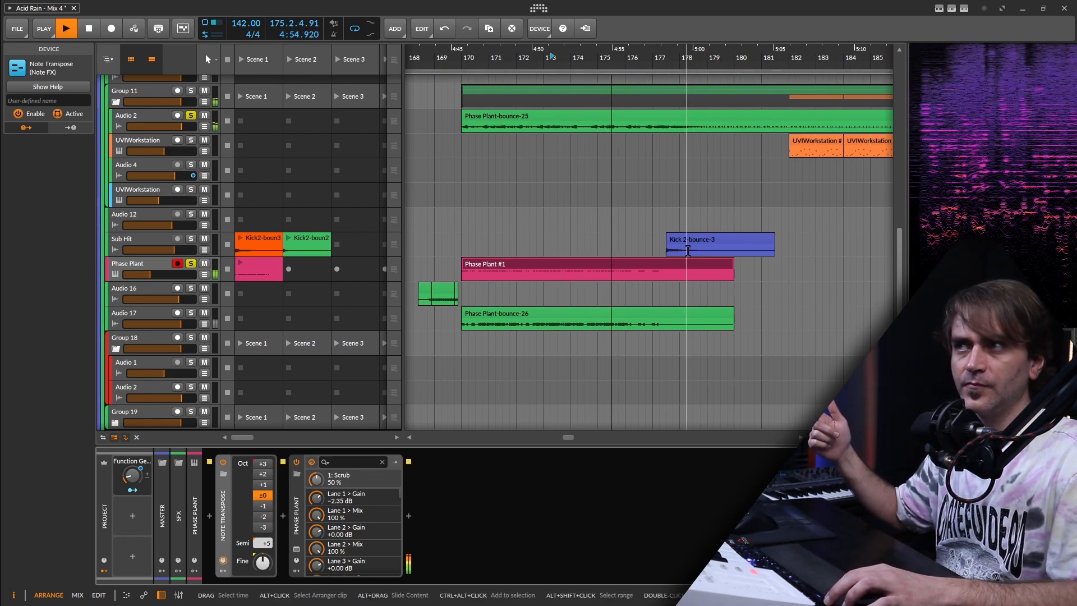
pyautogui.press('space')
pyautogui.click(473, 266)
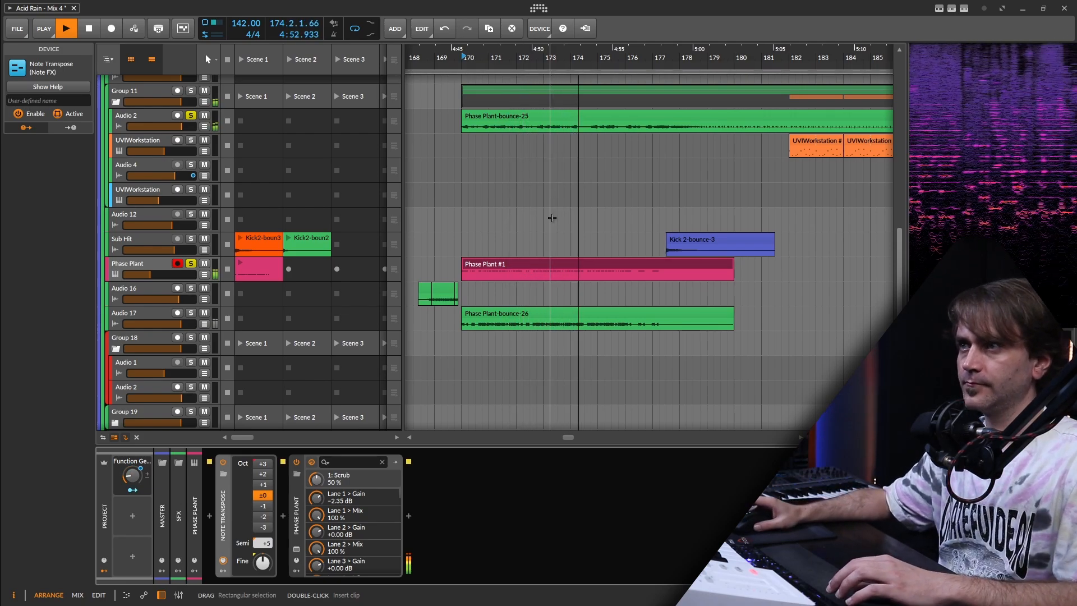
pyautogui.press('space')
# Step: Collapse Group 11 and delete the Phase Plant instrument track
pyautogui.scroll(3, 249, 298)
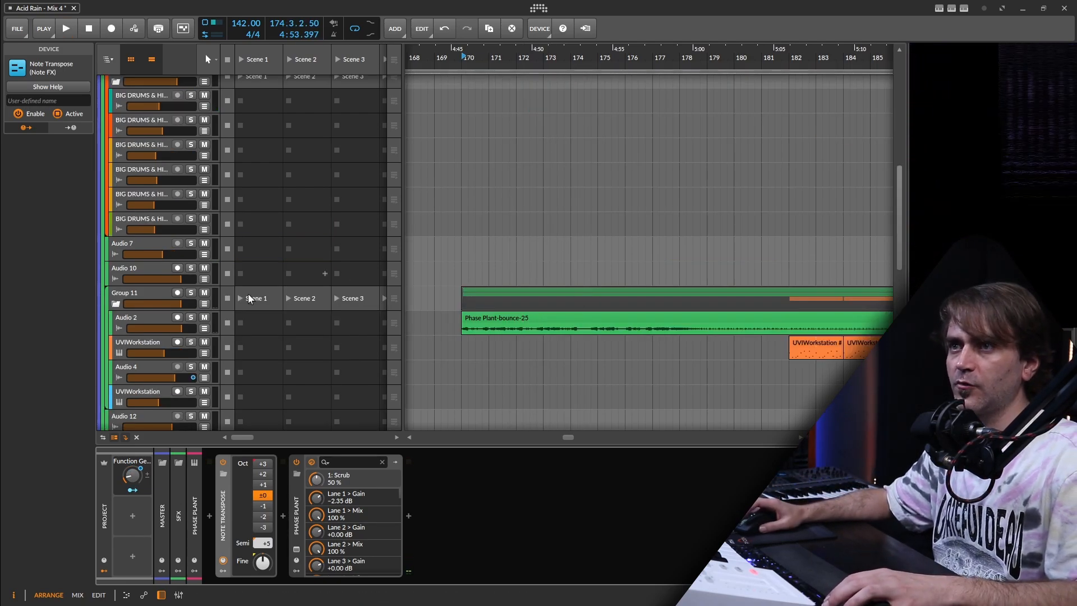
pyautogui.click(115, 305)
pyautogui.scroll(-3, 549, 317)
pyautogui.click(157, 204)
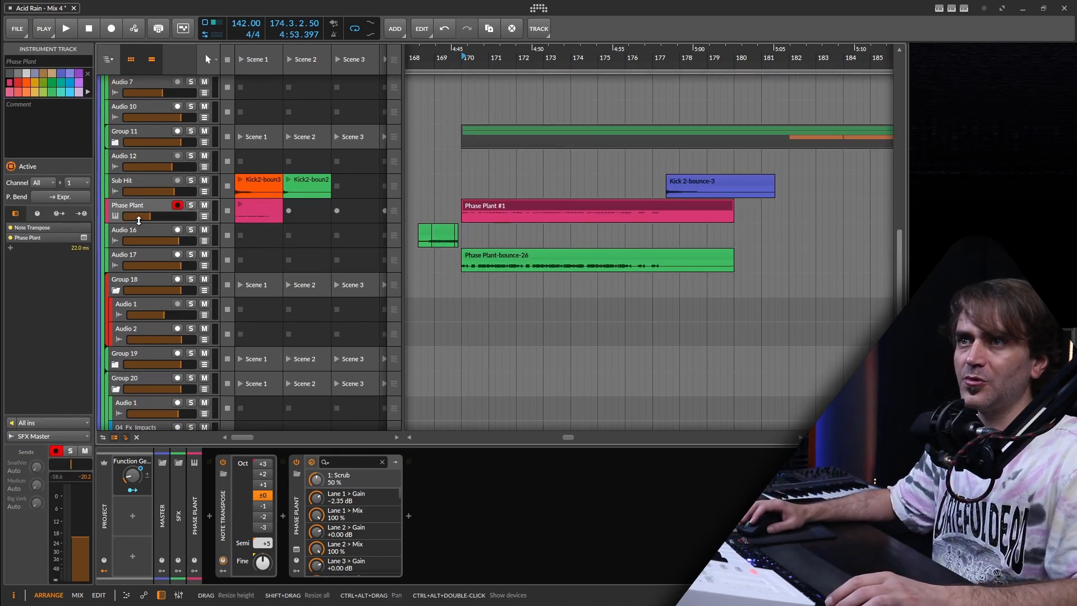
pyautogui.press('Delete')
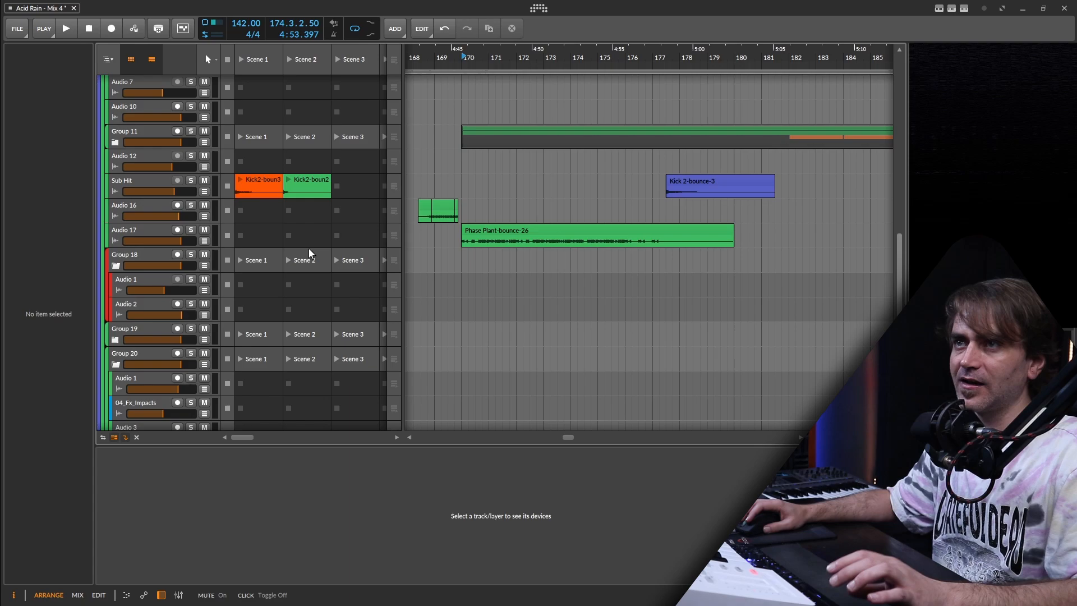
# Step: Increase the height of the Audio 17 track, solo it, and play its Phase Plant-bounce-26 clip from bar 170
pyautogui.click(145, 237)
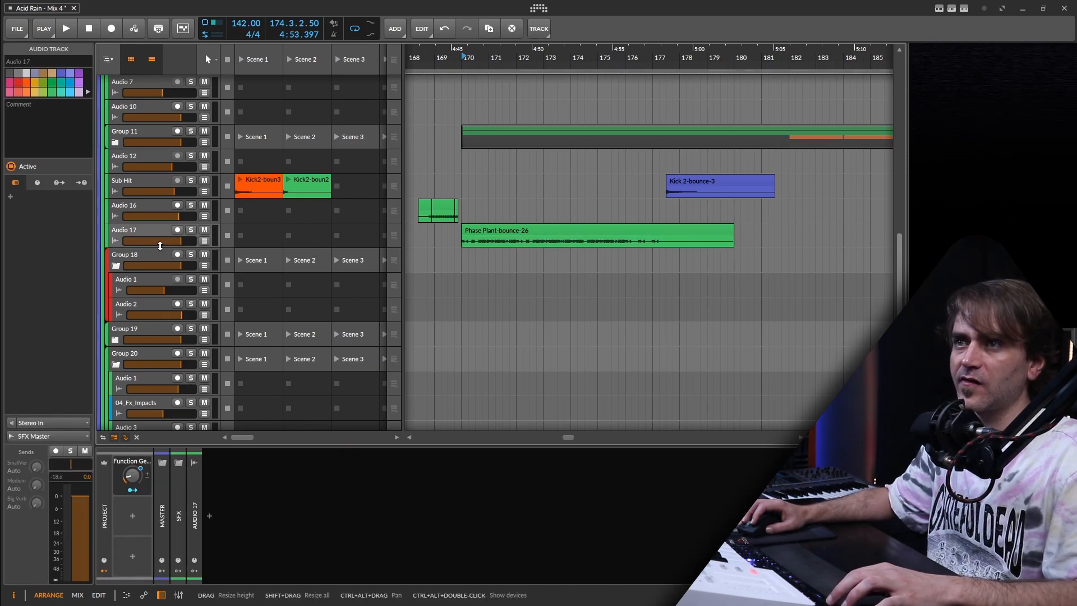
pyautogui.moveTo(159, 247); pyautogui.dragTo(156, 257)
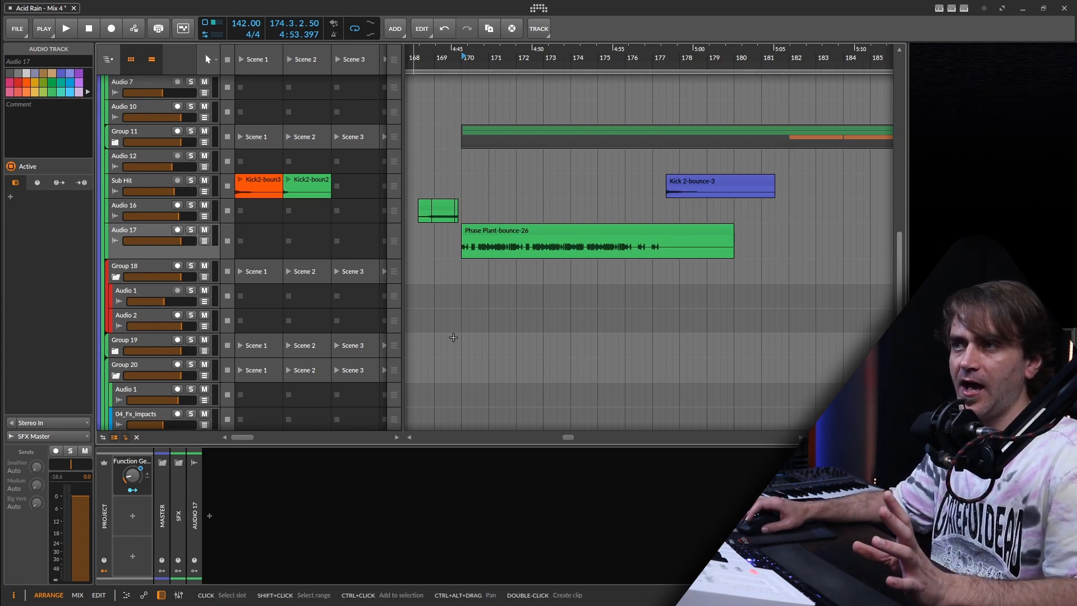
pyautogui.click(521, 234)
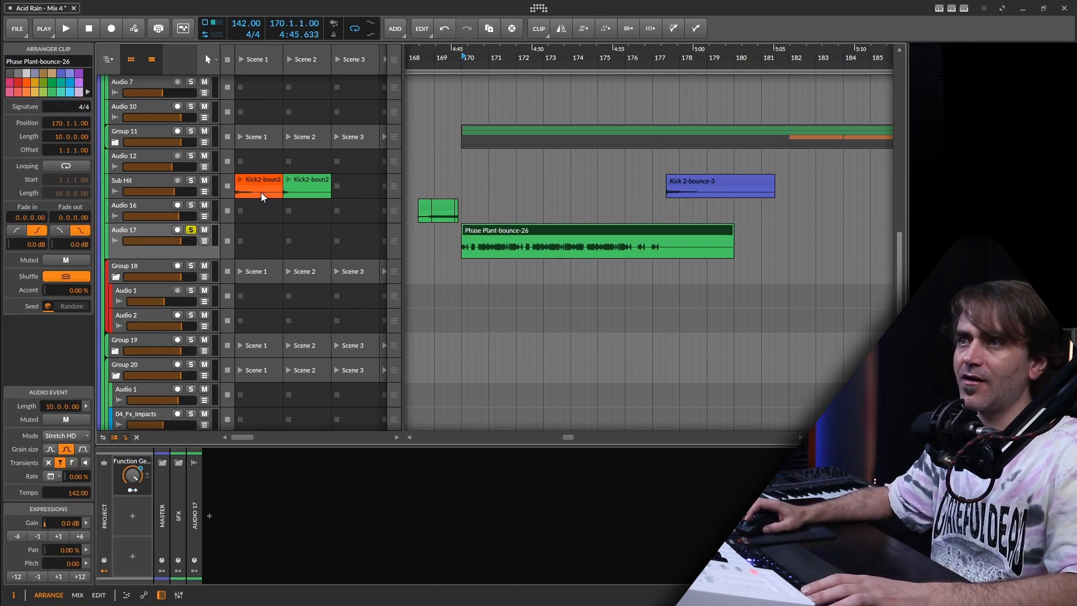
pyautogui.click(141, 250)
pyautogui.press('space')
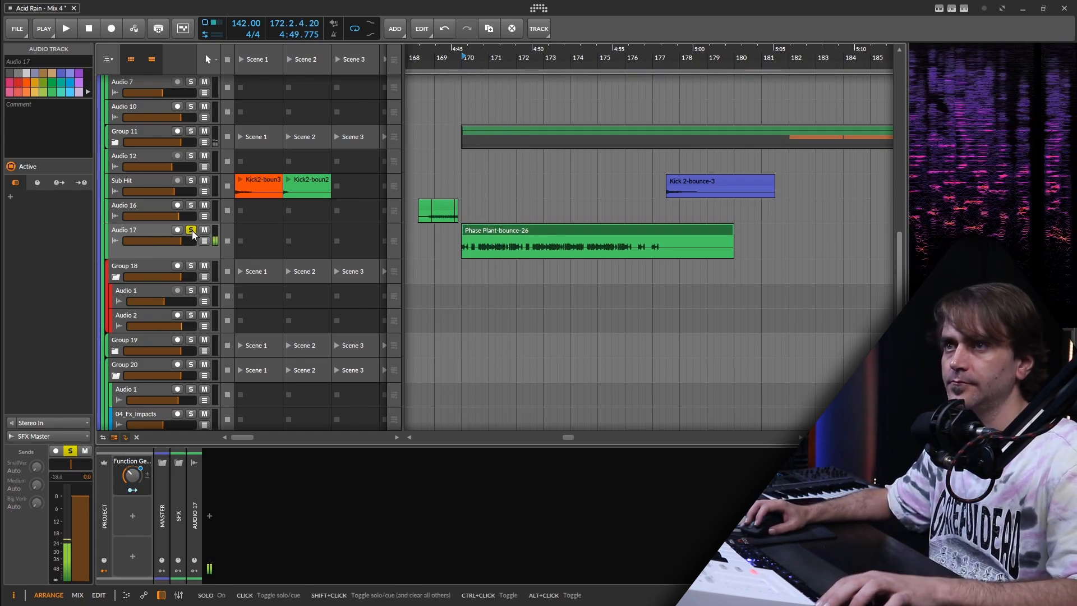
# Step: Play the full mix from bar 170 without solo, and collapse the SFX and BreakDown Drums groups
pyautogui.scroll(10, 634, 235)
pyautogui.scroll(2, 634, 234)
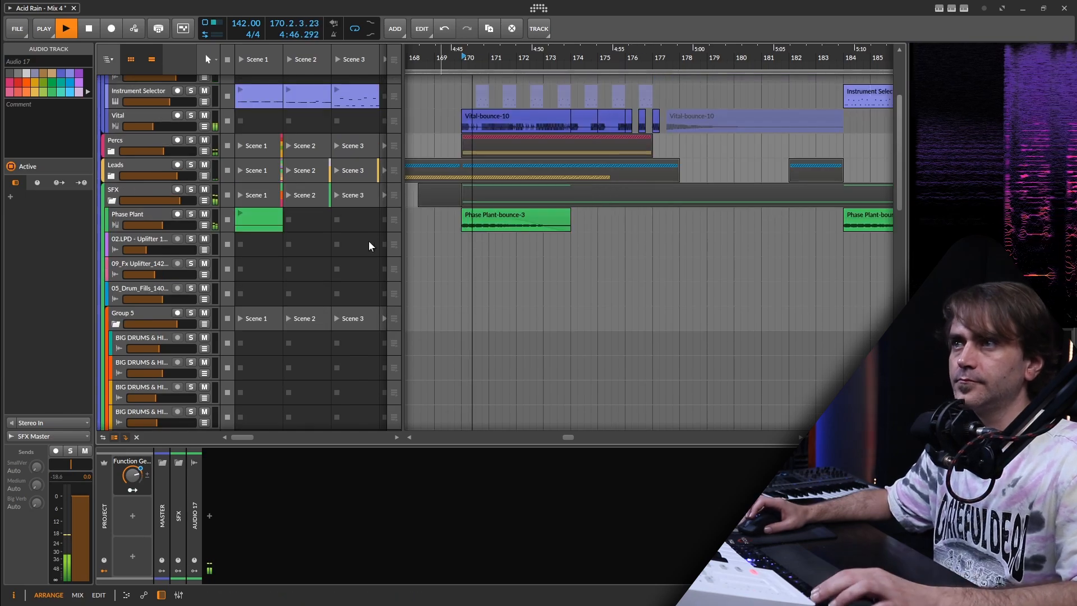
pyautogui.click(112, 205)
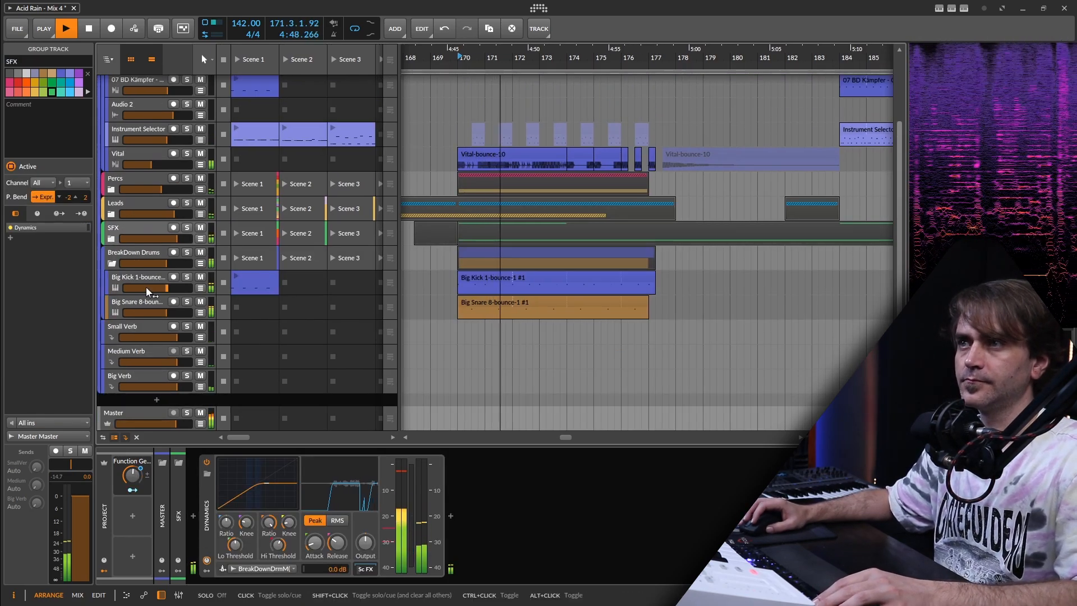
pyautogui.click(112, 263)
pyautogui.scroll(1, 541, 253)
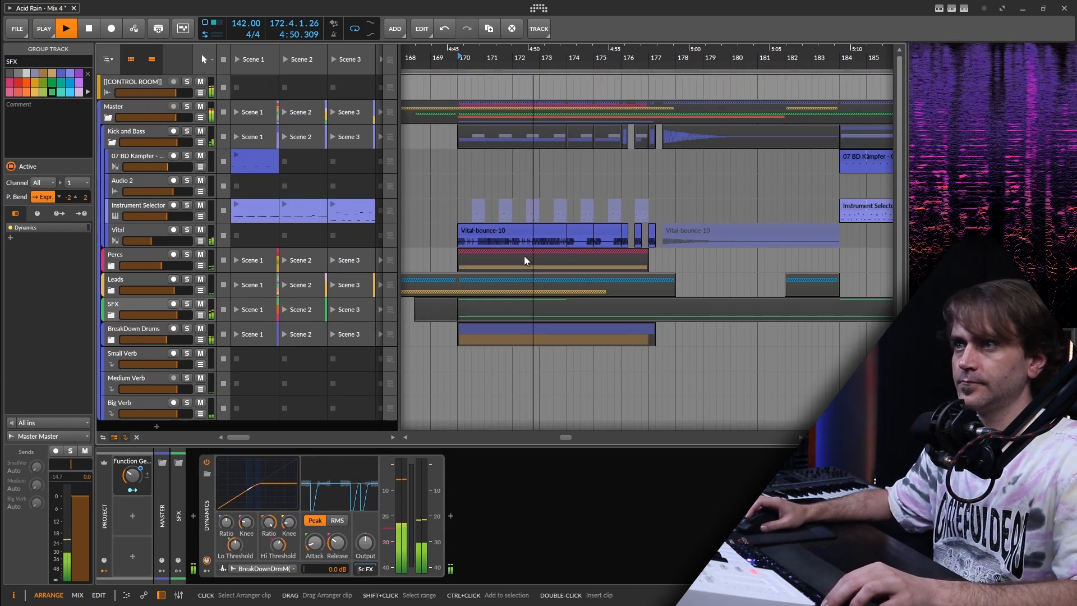
pyautogui.click(124, 337)
pyautogui.click(112, 339)
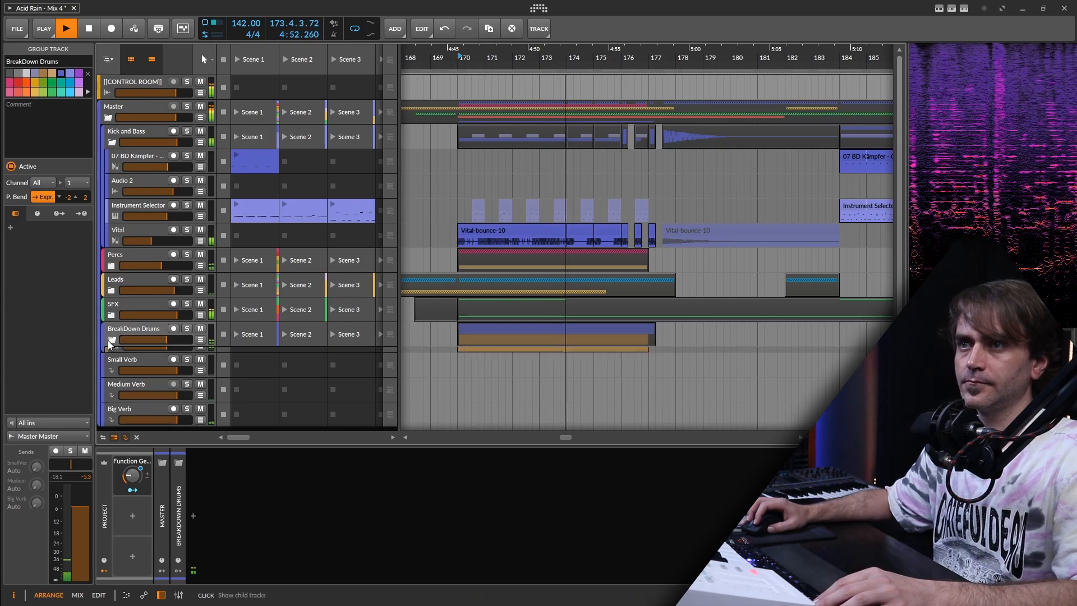
pyautogui.click(122, 353)
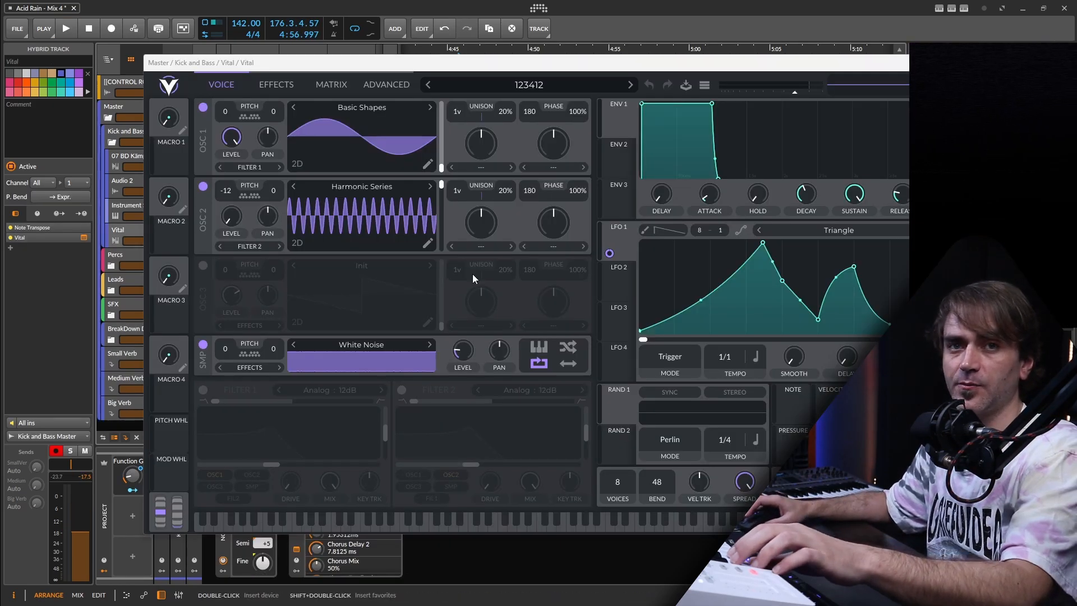
# Step: Review the effects and voice settings of the Vital patch in the Kick and Bass group, and close its window
pyautogui.click(276, 86)
pyautogui.click(218, 84)
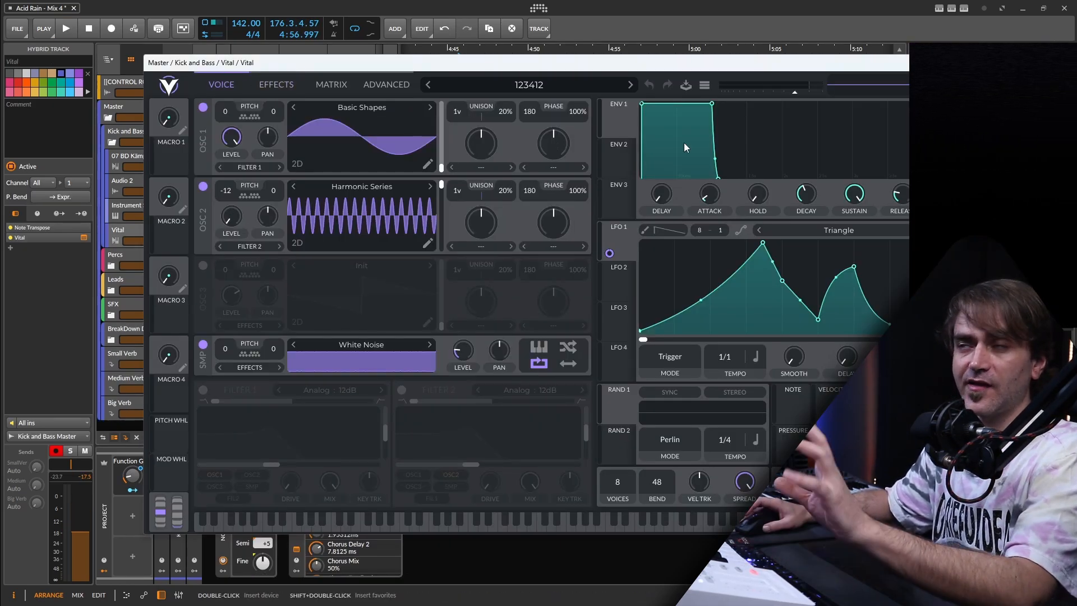
pyautogui.moveTo(847, 68); pyautogui.dragTo(709, 58)
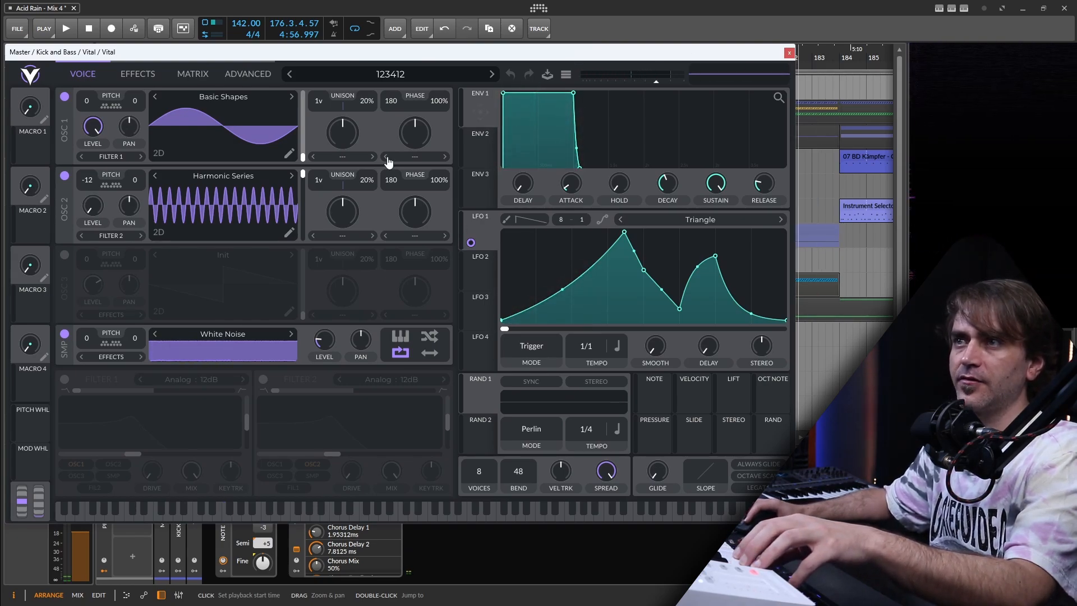
pyautogui.click(791, 52)
# Step: Add a new instrument track after Big Verb and load the Vital synth on it
pyautogui.scroll(-1, 490, 331)
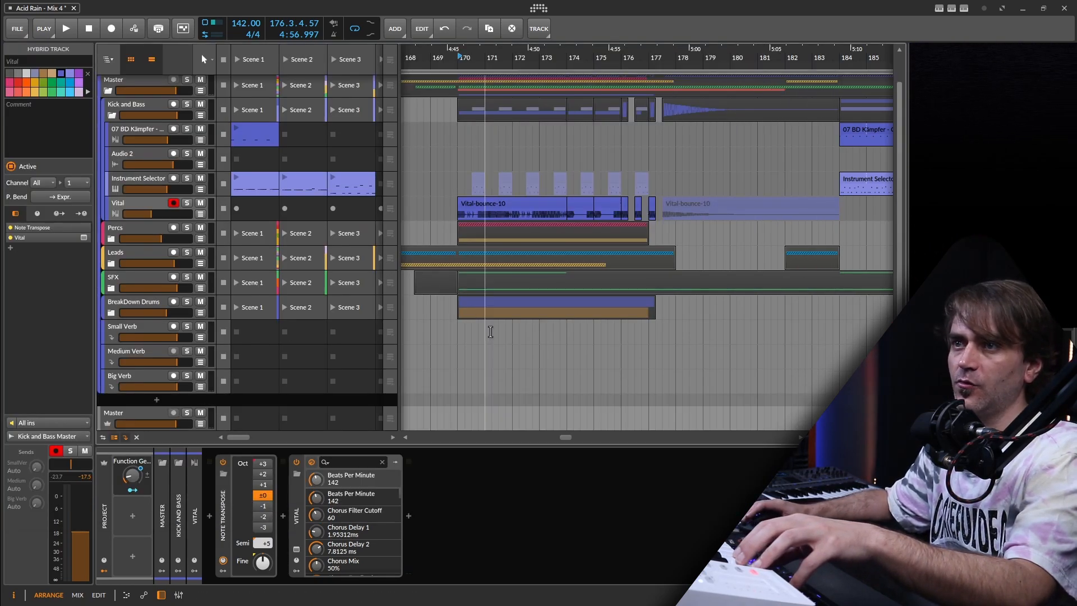
pyautogui.click(156, 399)
pyautogui.write('vital')
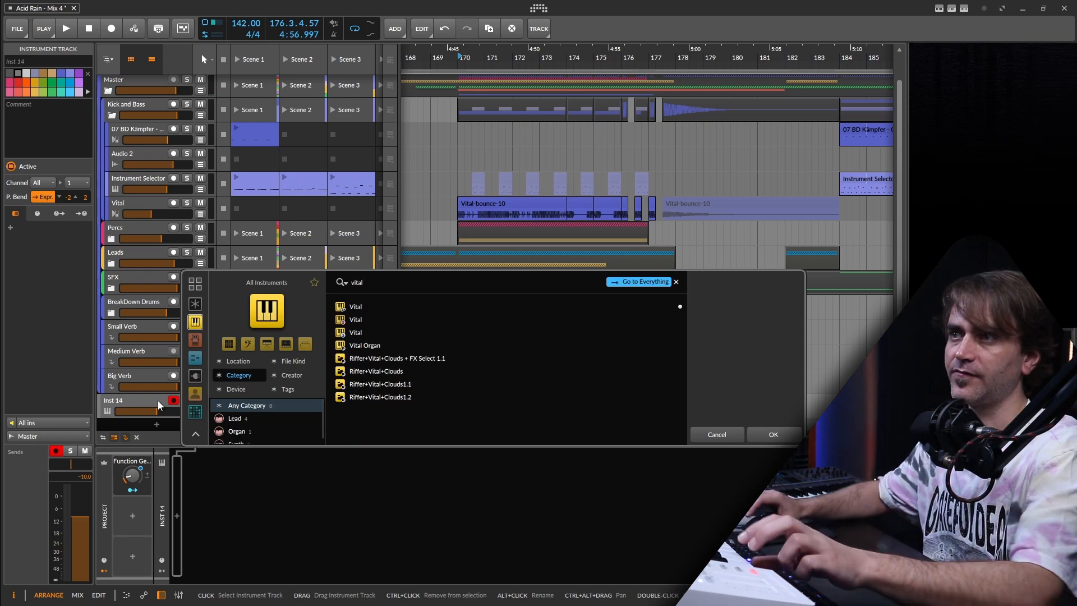
pyautogui.doubleClick(393, 308)
# Step: Load the factory Basic Shapes wavetable into Vital's oscillator 1, and enable oscillator 2 with the Harmonic Series wavetable
pyautogui.click(503, 198)
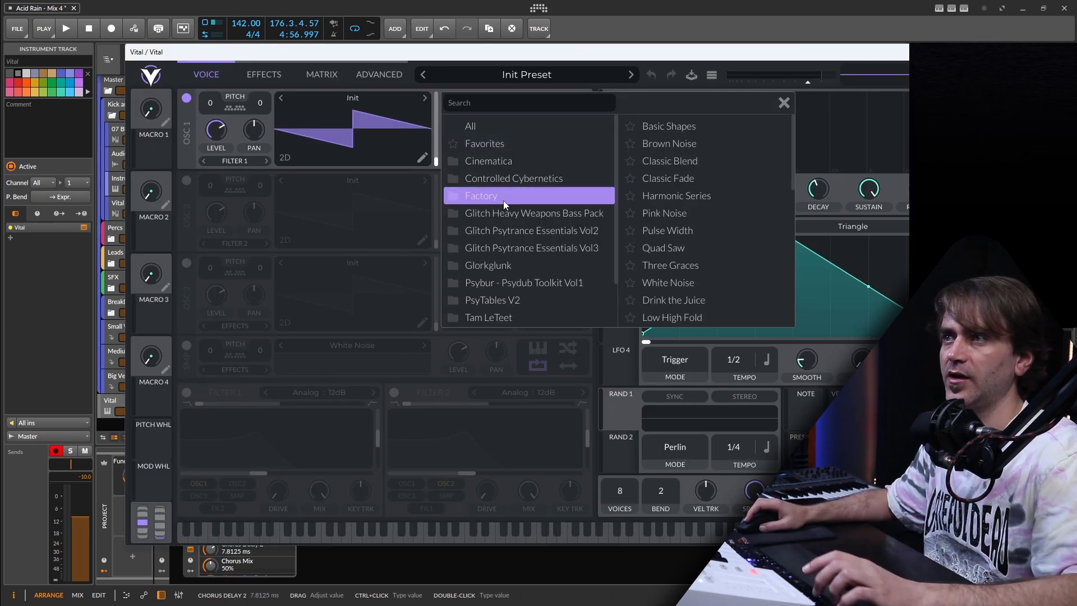
pyautogui.click(702, 127)
pyautogui.click(784, 103)
pyautogui.click(186, 180)
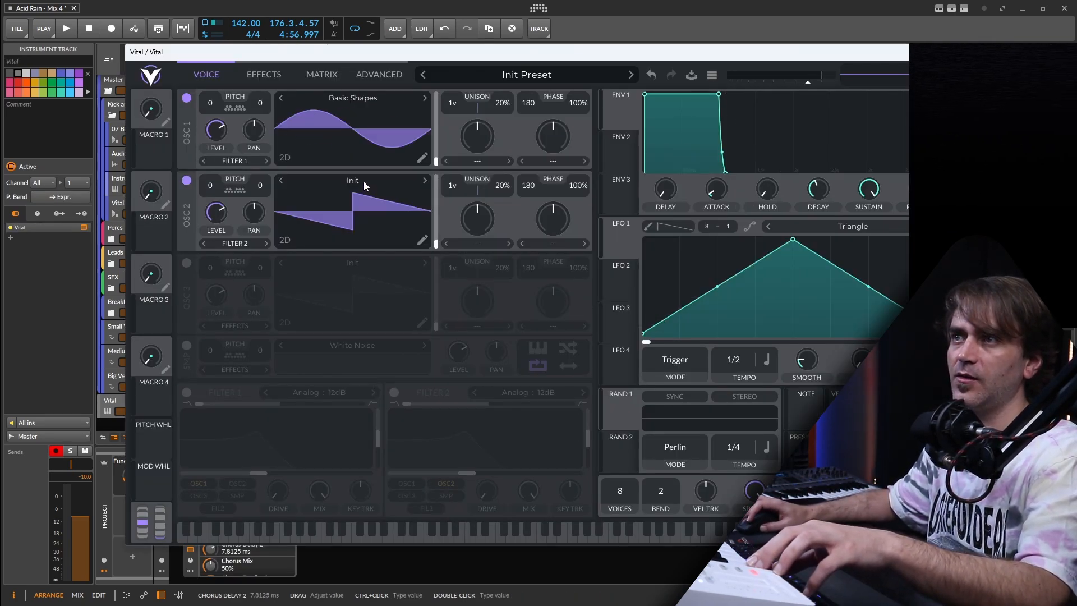
pyautogui.click(359, 180)
pyautogui.click(708, 281)
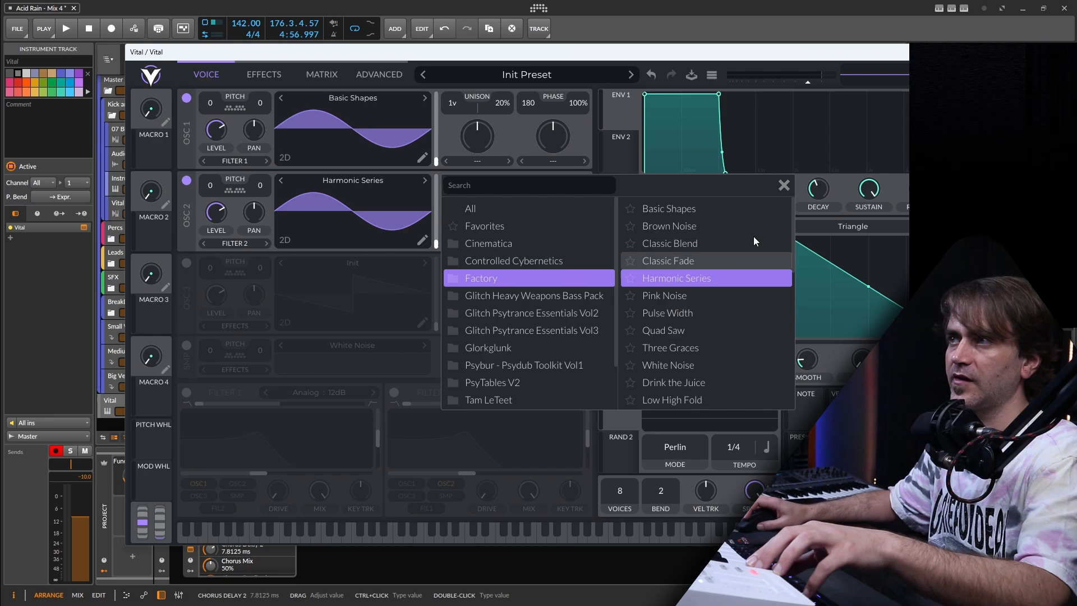
# Step: Set oscillator 2's pitch to -12 with its wavetable position at the last frame, and enable the White Noise sample source
pyautogui.click(783, 185)
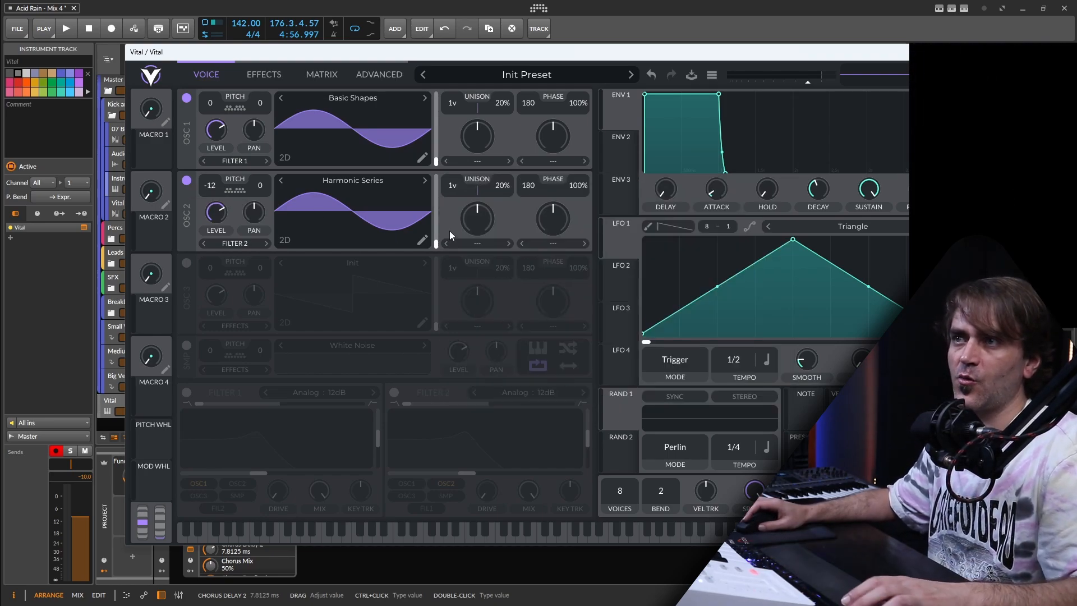
pyautogui.moveTo(436, 248); pyautogui.dragTo(437, 110)
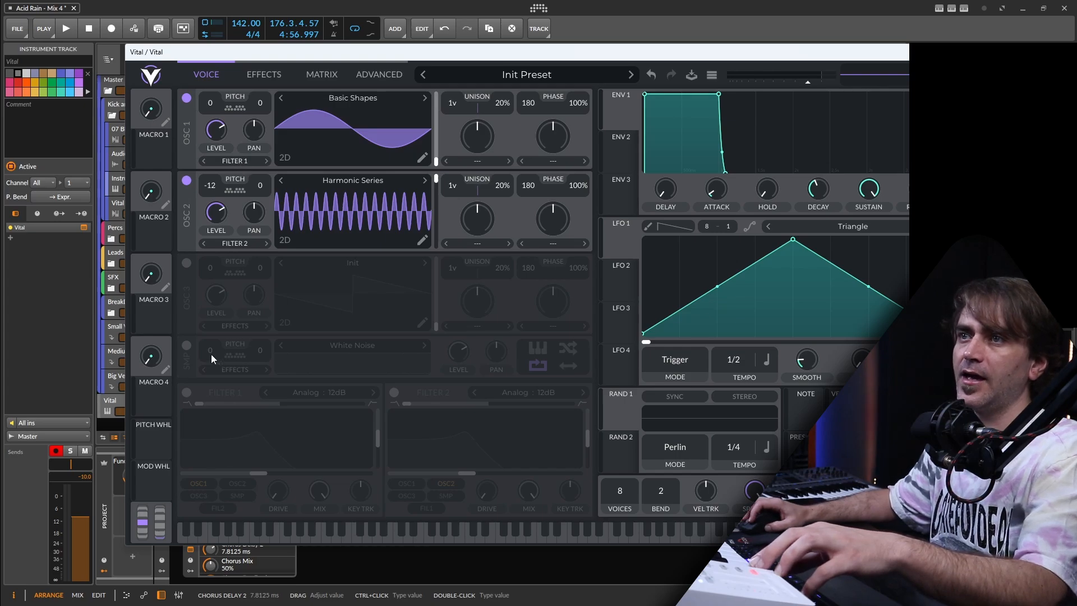
pyautogui.click(187, 346)
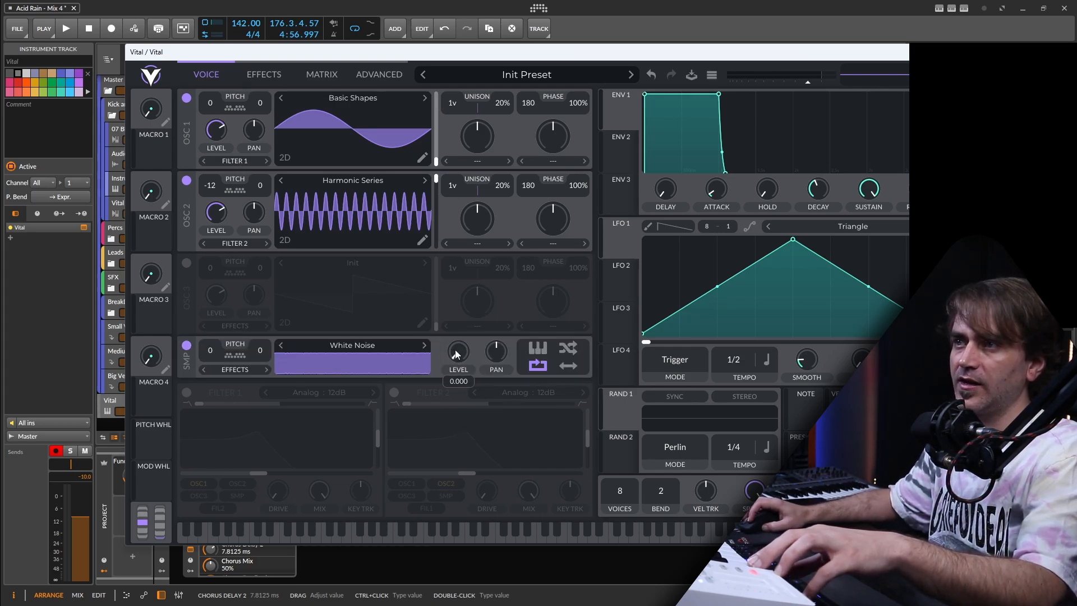
# Step: Enable Vital's Distortion effect with the Soft Clip type and adjust its drive
pyautogui.click(263, 74)
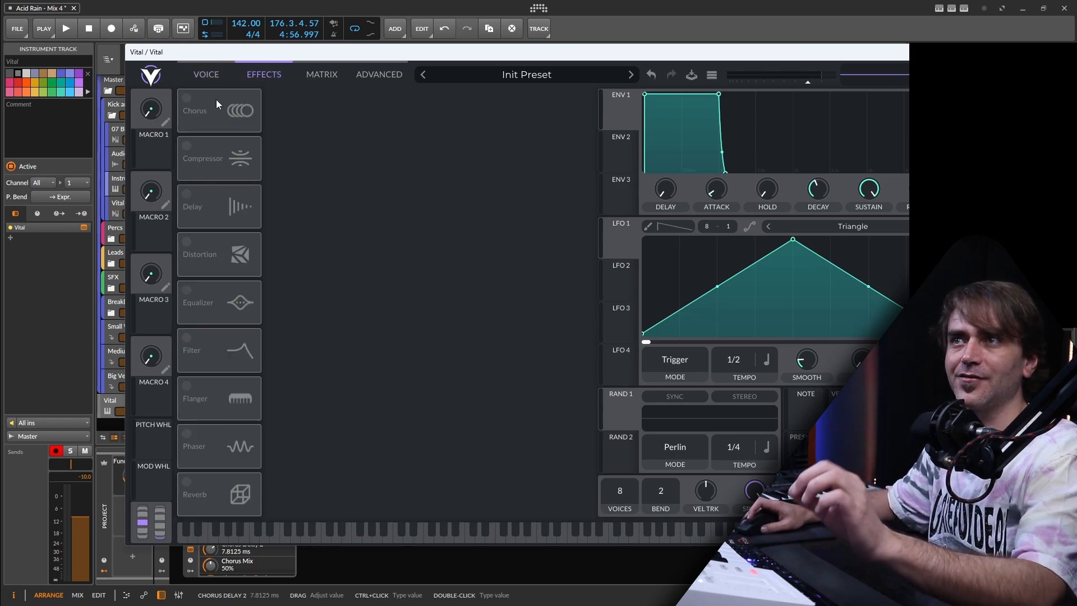
pyautogui.click(192, 256)
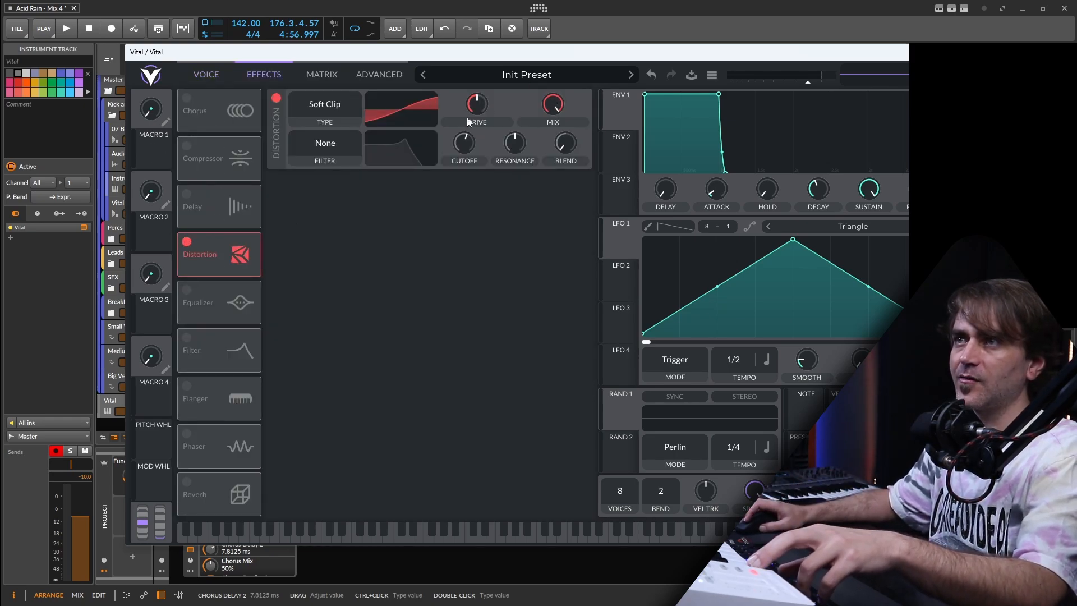
pyautogui.moveTo(481, 110); pyautogui.dragTo(477, 109)
# Step: Turn oscillator 2's level down to zero and assign LFO 1 to modulate it
pyautogui.click(204, 75)
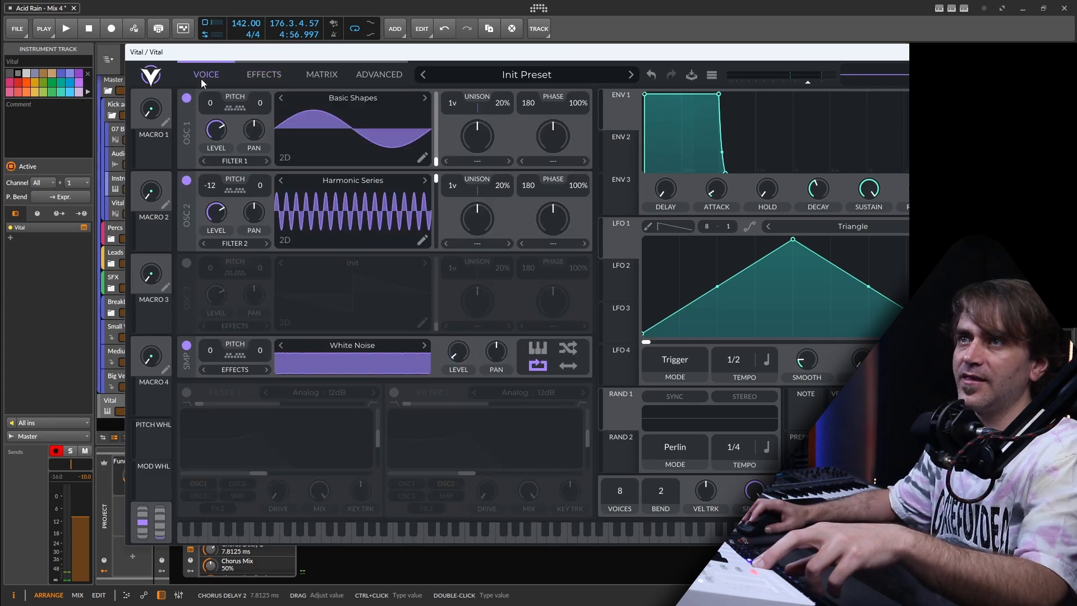
pyautogui.moveTo(216, 214); pyautogui.dragTo(237, 252)
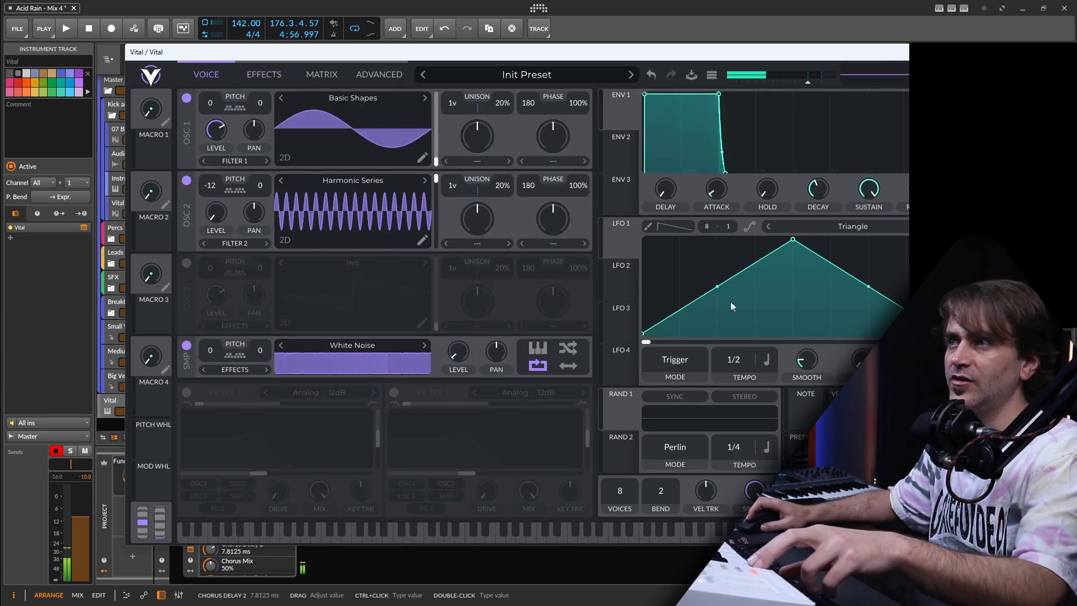
pyautogui.moveTo(615, 243); pyautogui.dragTo(216, 212)
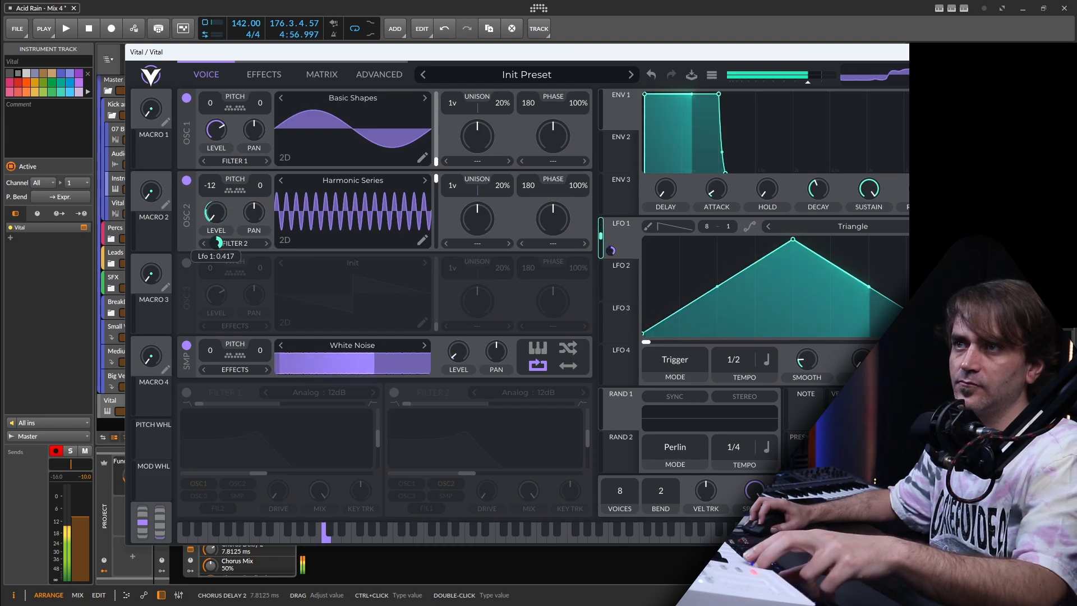
# Step: Bend LFO 1's rising slope into a downward curve with its tempo at 1/1, and close the Vital window
pyautogui.moveTo(747, 53); pyautogui.dragTo(642, 43)
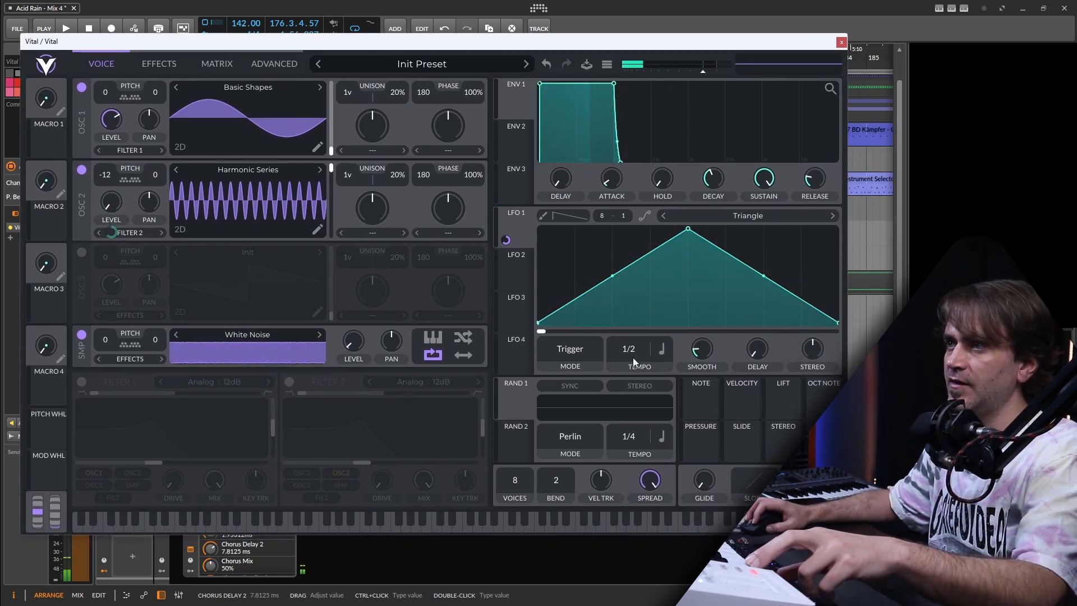
pyautogui.moveTo(611, 278); pyautogui.dragTo(611, 300)
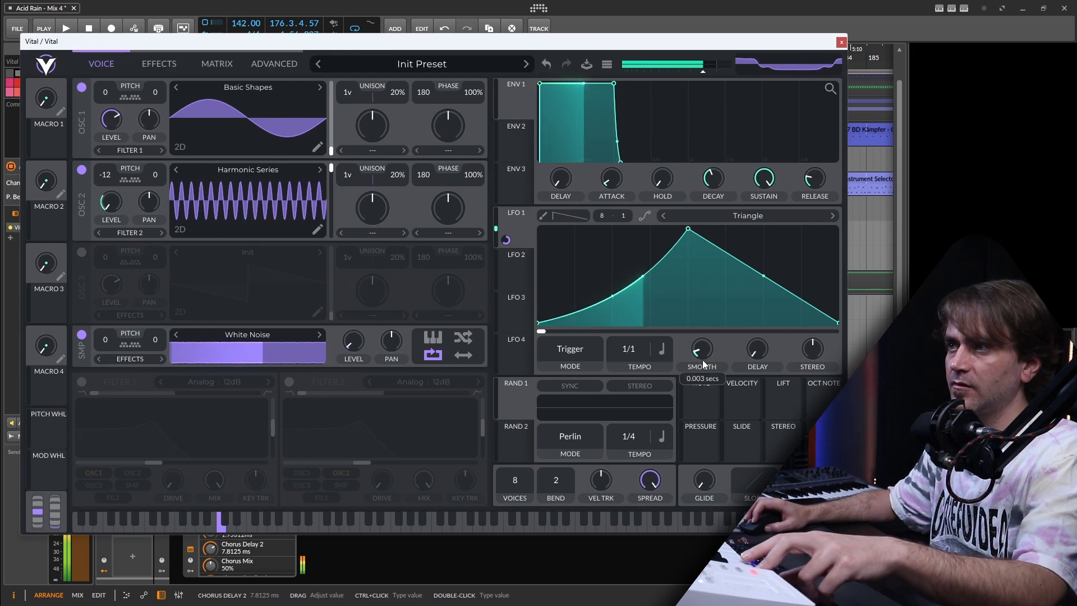
pyautogui.click(842, 43)
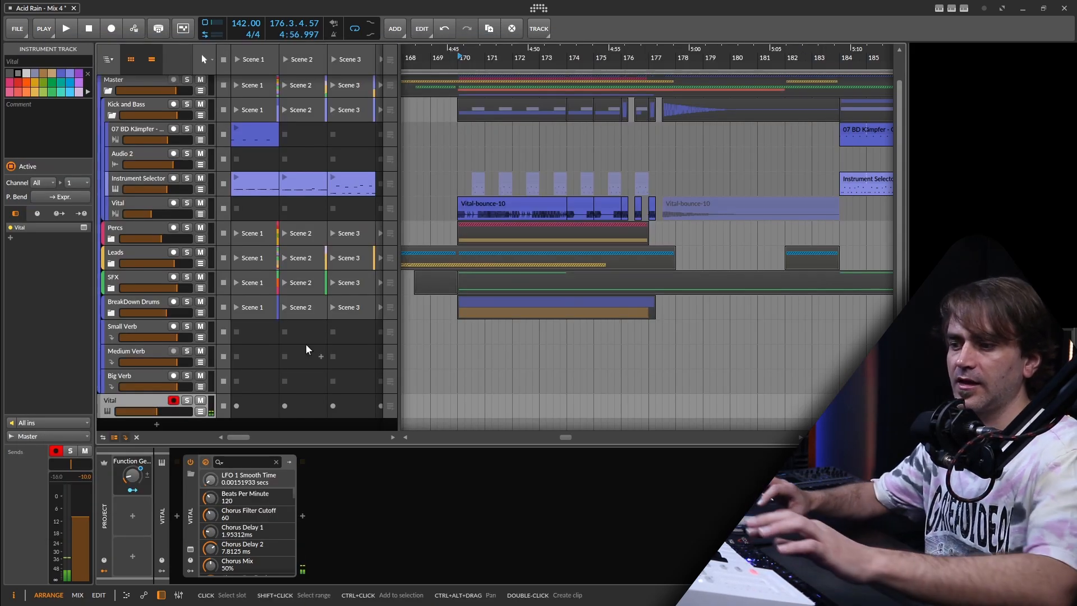
# Step: Open the Vital-bounce-10 clip at bar 170 in the Kick and Bass group and examine its pitch curve up close
pyautogui.click(142, 203)
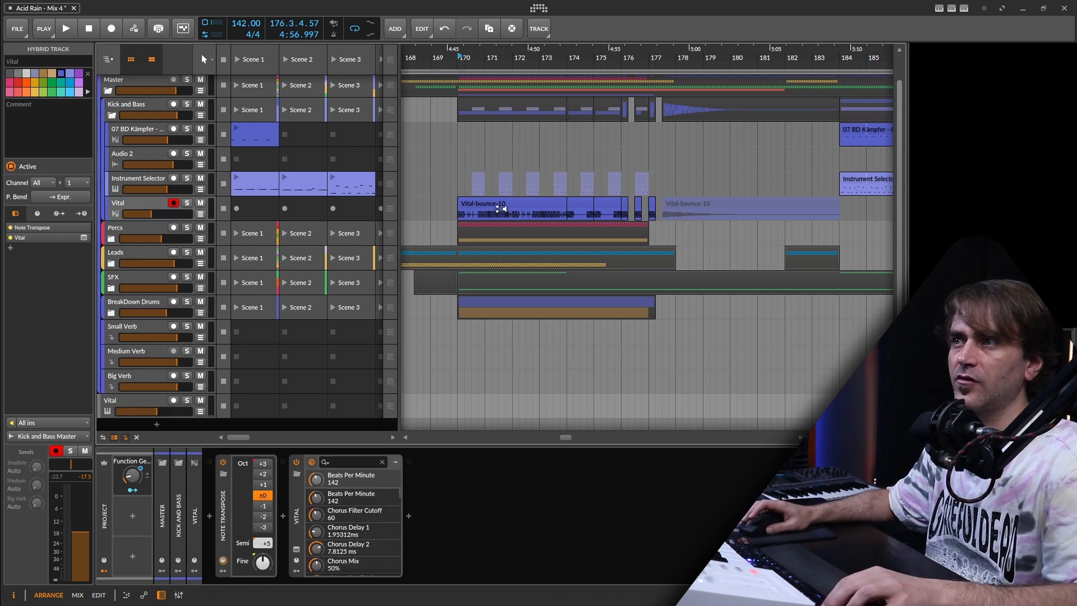
pyautogui.click(525, 204)
pyautogui.scroll(3, 471, 218)
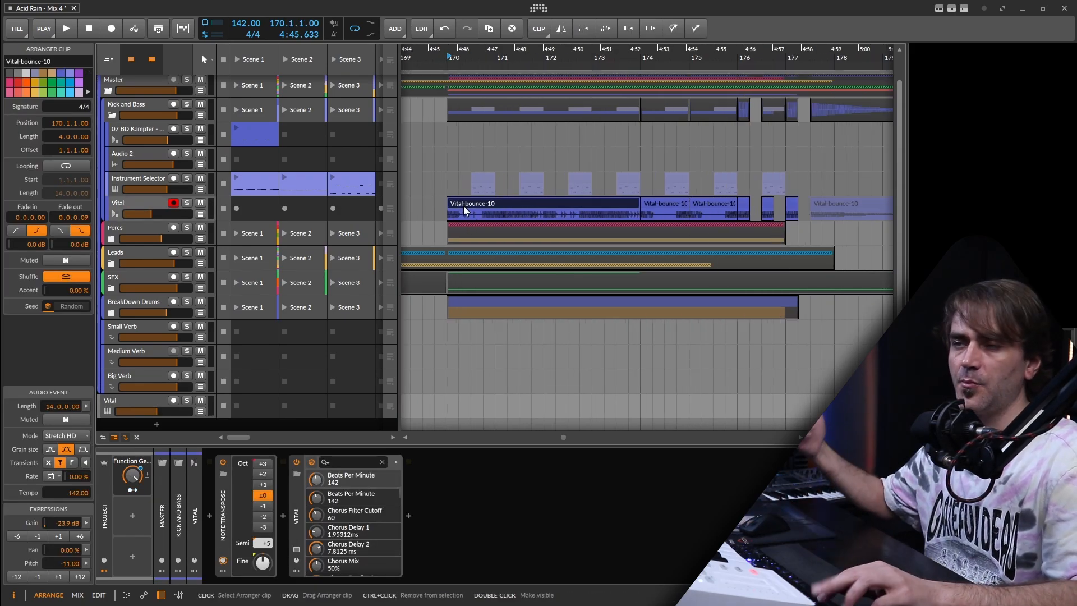
pyautogui.doubleClick(490, 203)
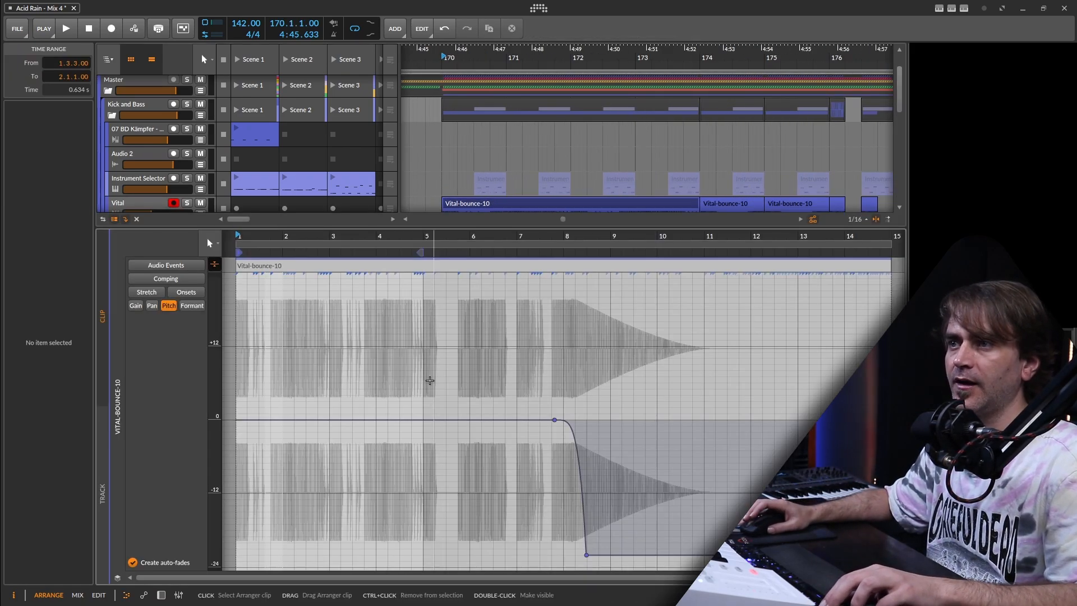
pyautogui.scroll(8, 567, 372)
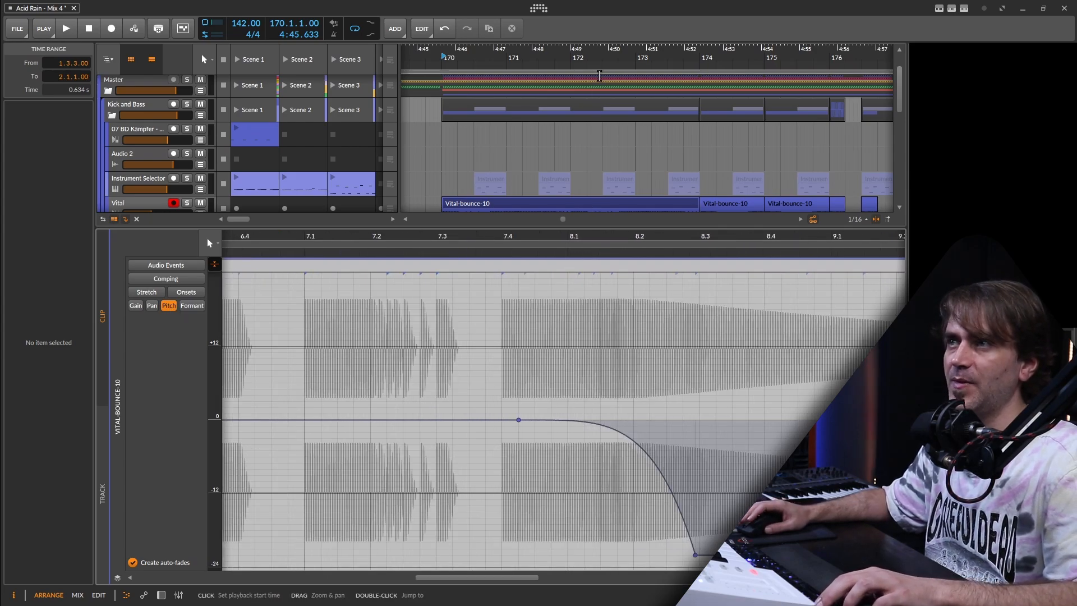
# Step: Play the arrangement from bar 176 and solo the Vital track in the Kick and Bass group while listening
pyautogui.scroll(-3, 684, 115)
pyautogui.scroll(-4, 645, 135)
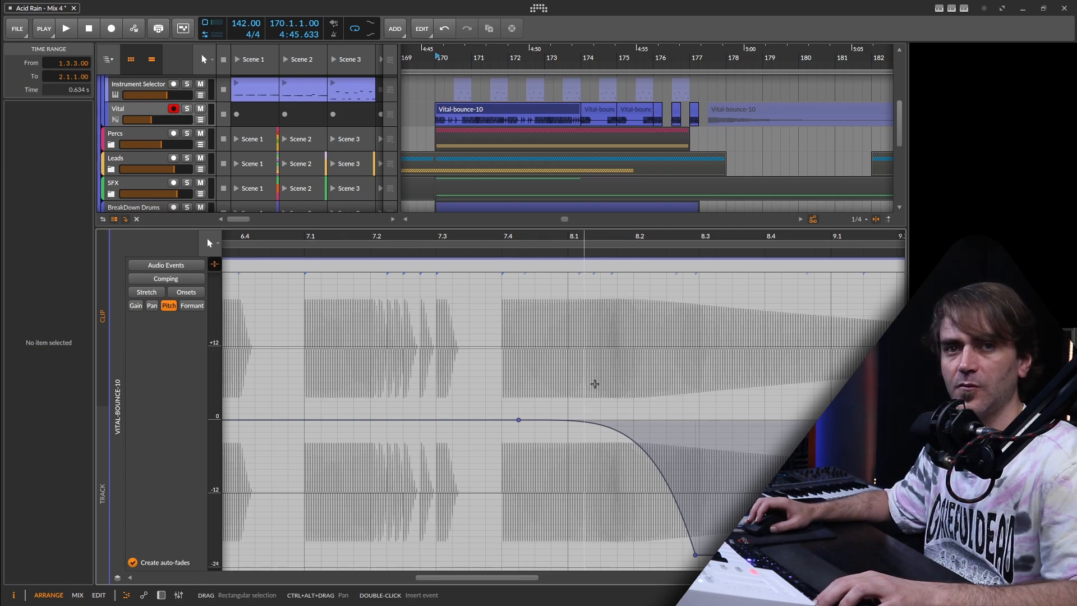
pyautogui.scroll(3, 694, 95)
pyautogui.click(625, 59)
pyautogui.press('space')
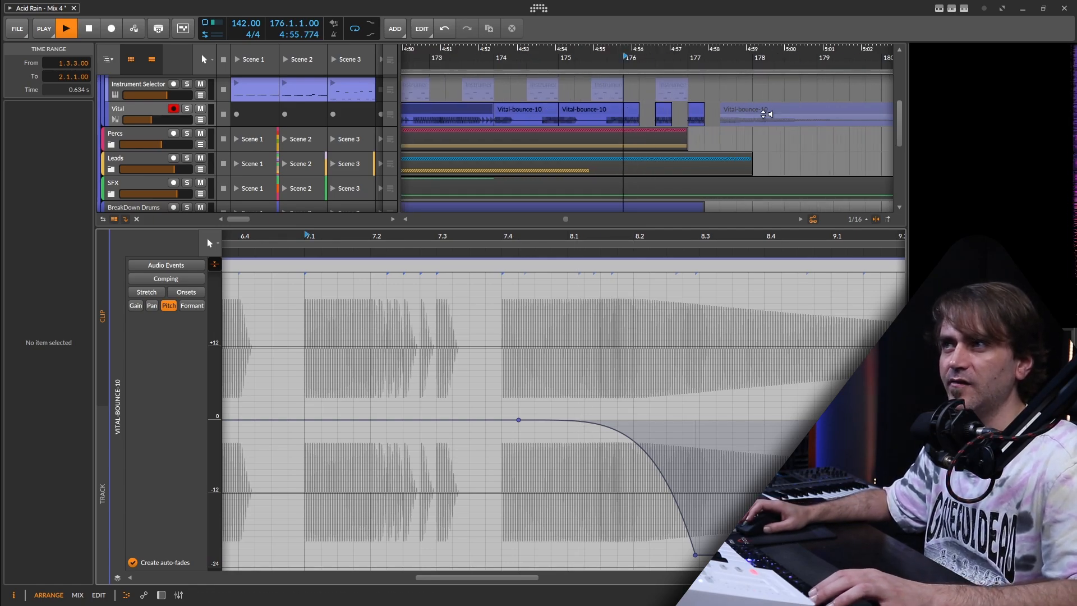
pyautogui.click(187, 109)
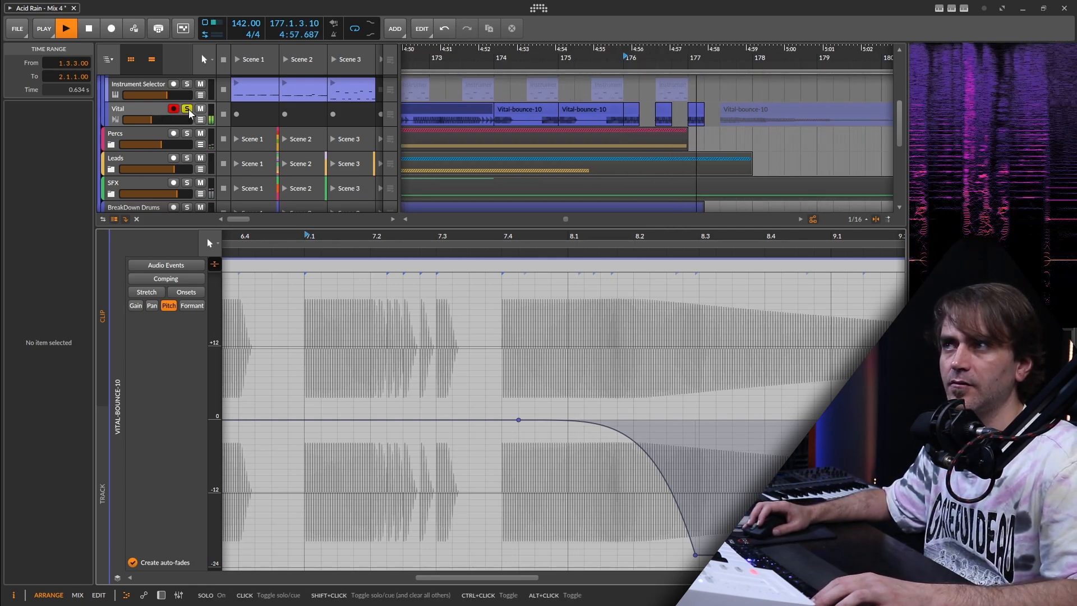
pyautogui.press('space')
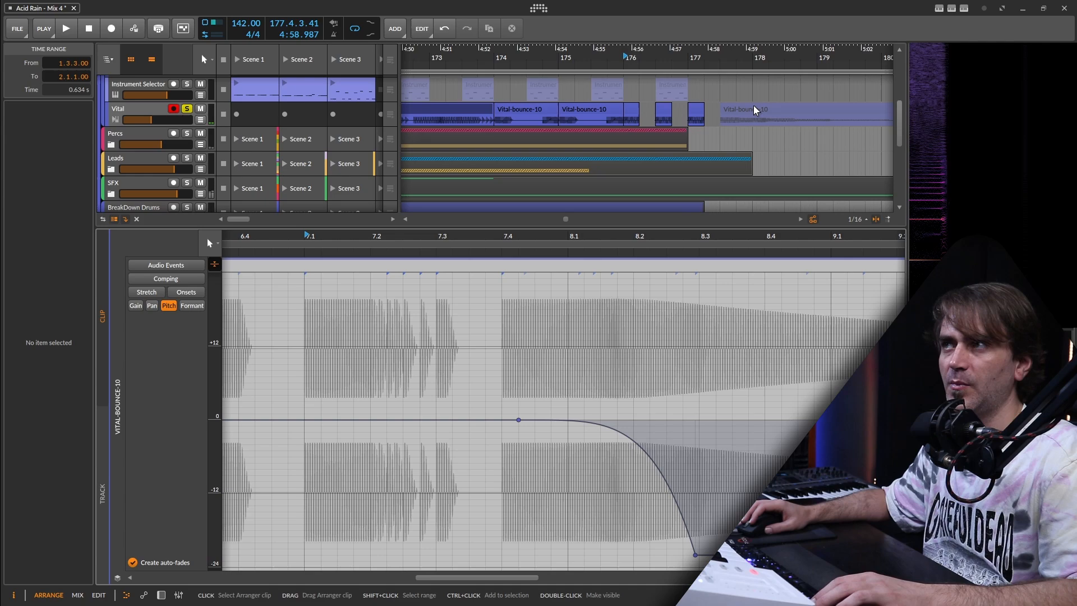
# Step: Unmute the Vital-bounce-10 clip at 177.3.1, play it from its start, and mute it again
pyautogui.click(799, 112)
pyautogui.moveTo(763, 110); pyautogui.dragTo(535, 110)
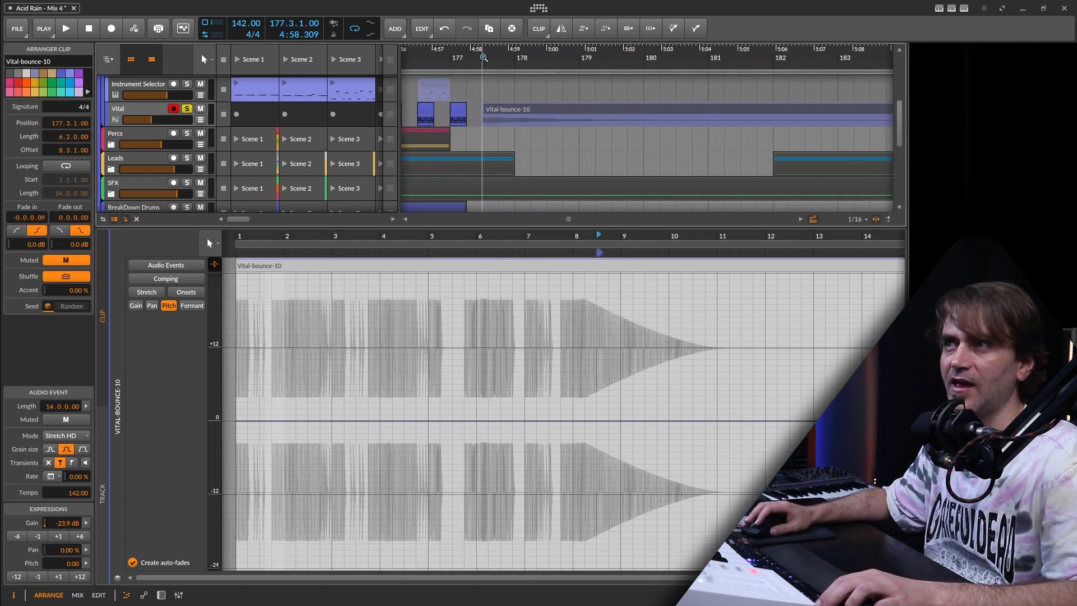
pyautogui.press('0')
pyautogui.press('space')
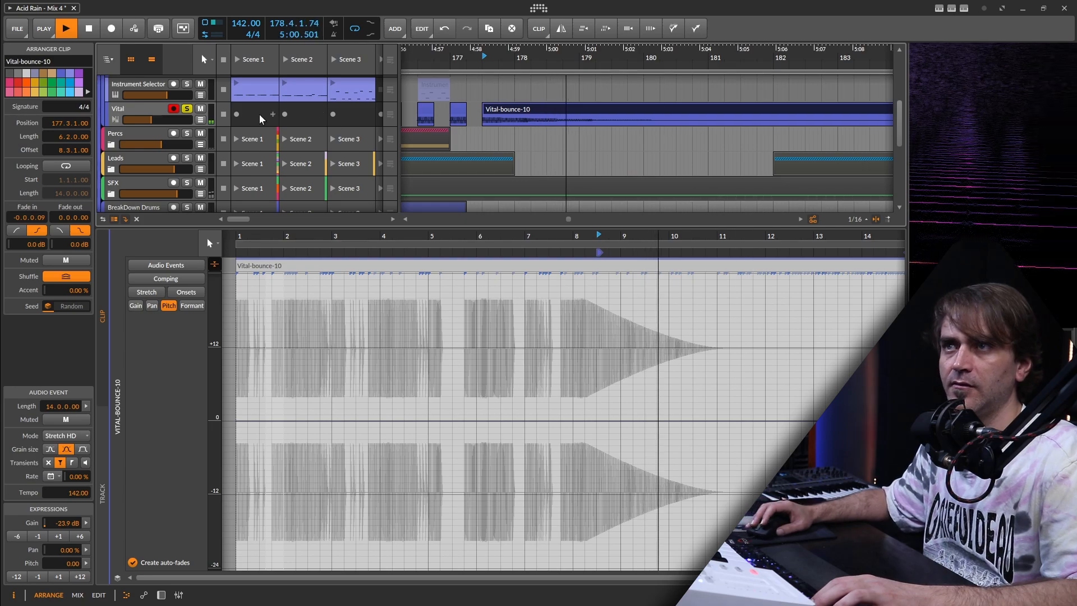
pyautogui.press('space')
pyautogui.click(567, 109)
pyautogui.press('0')
# Step: Turn off solo on the Vital track and show its device chain instead of the clip editor
pyautogui.scroll(-5, 569, 114)
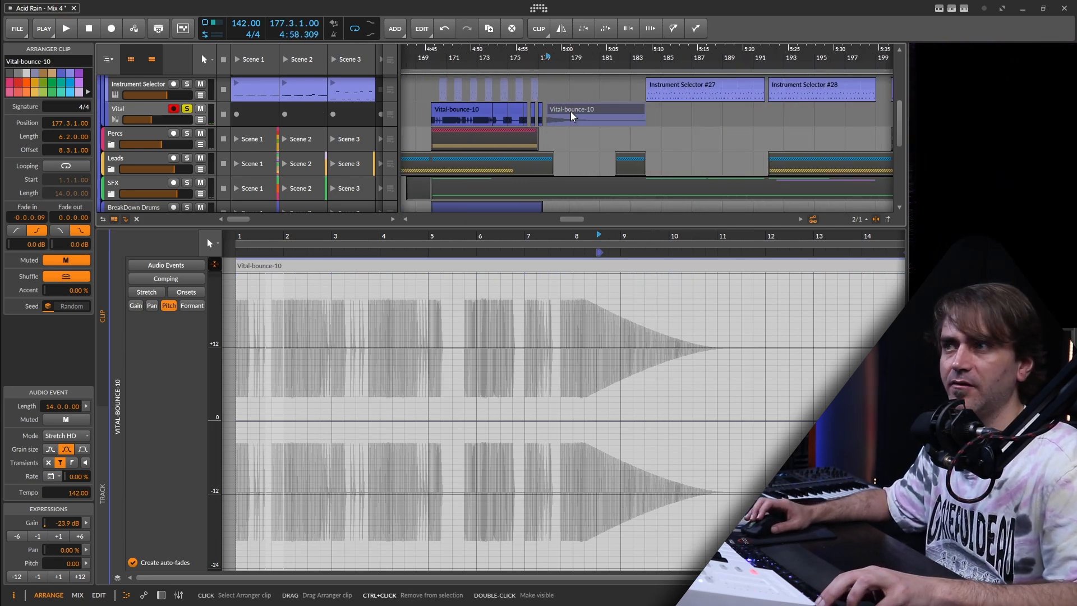
pyautogui.scroll(-10, 566, 119)
pyautogui.scroll(5, 564, 126)
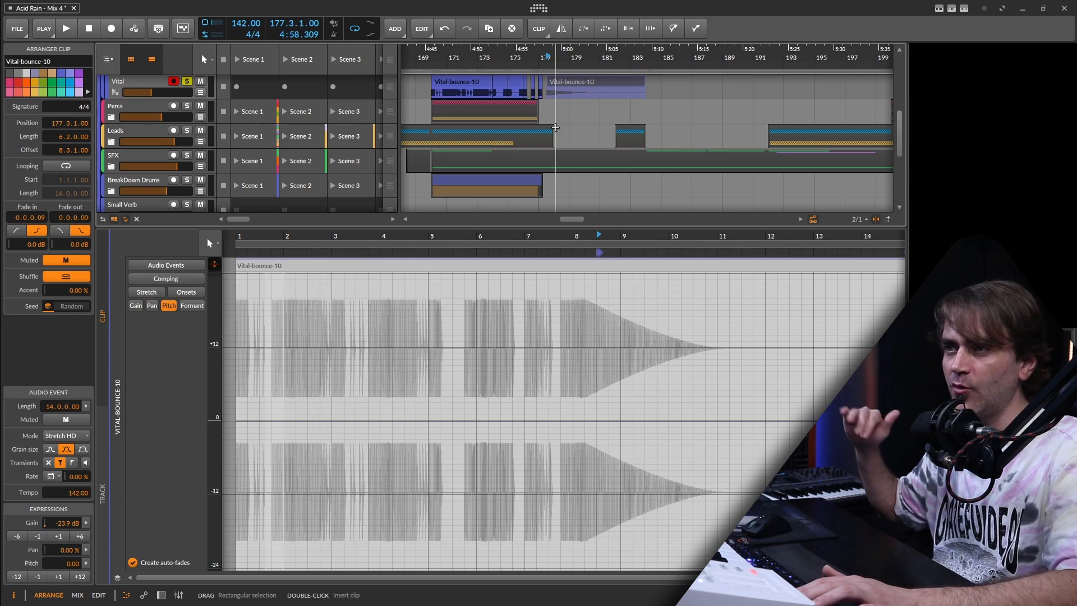
pyautogui.scroll(3, 544, 94)
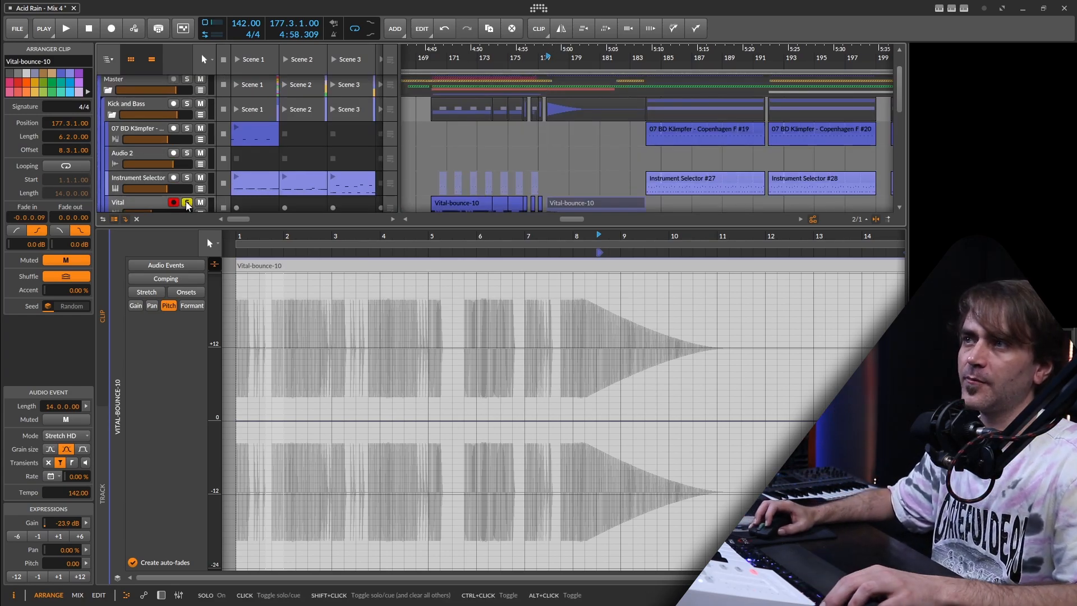
pyautogui.scroll(-5, 531, 163)
pyautogui.click(161, 594)
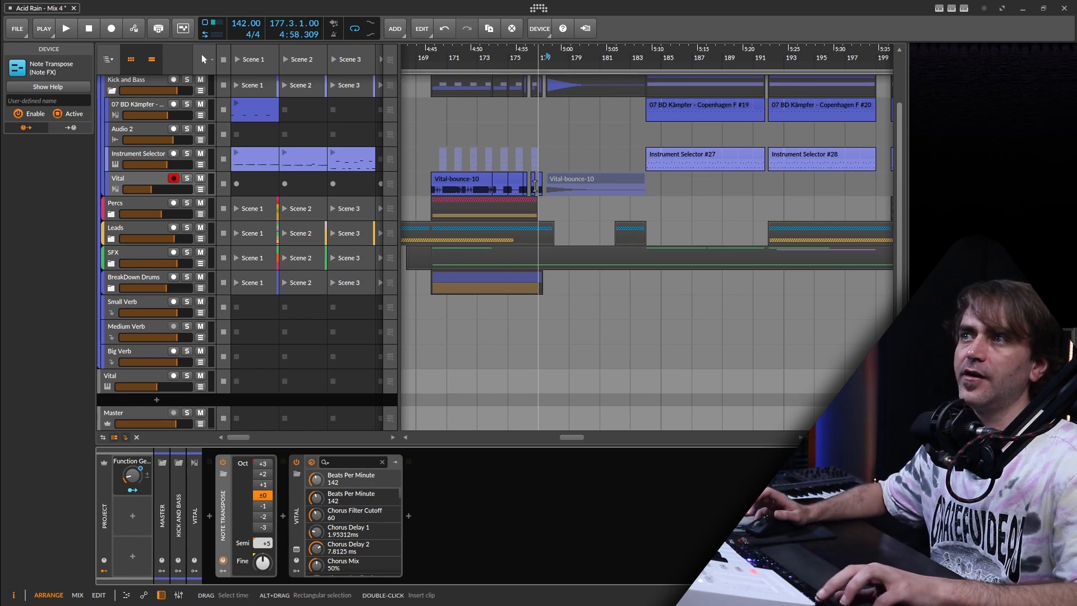
# Step: Play the full mix from just before bar 170 and collapse the Kick and Bass group
pyautogui.hscroll(-1, 506, 205)
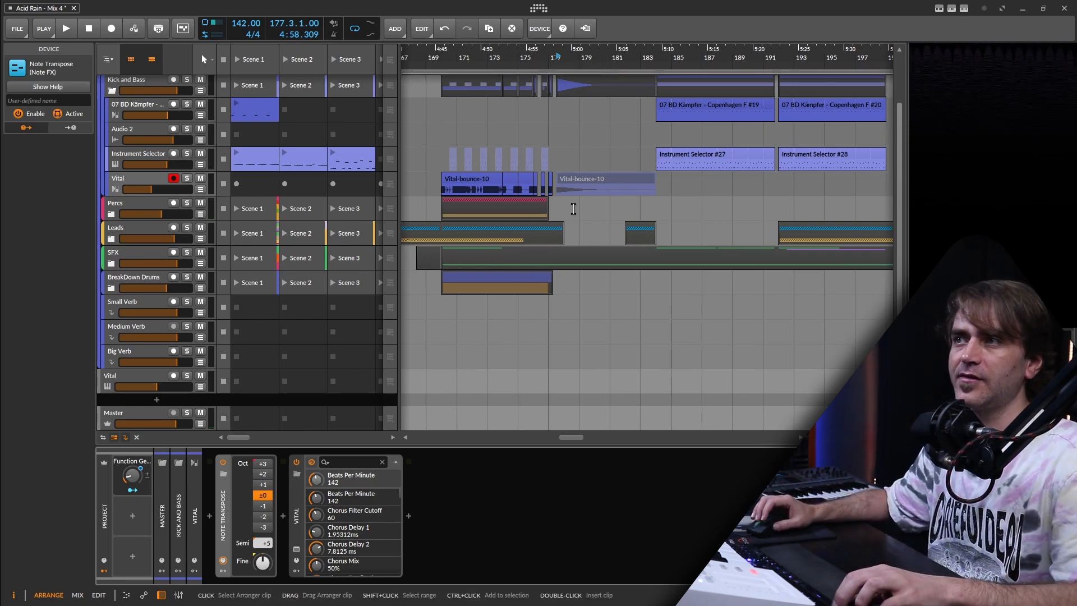
pyautogui.scroll(3, 564, 239)
pyautogui.moveTo(549, 241); pyautogui.dragTo(688, 250)
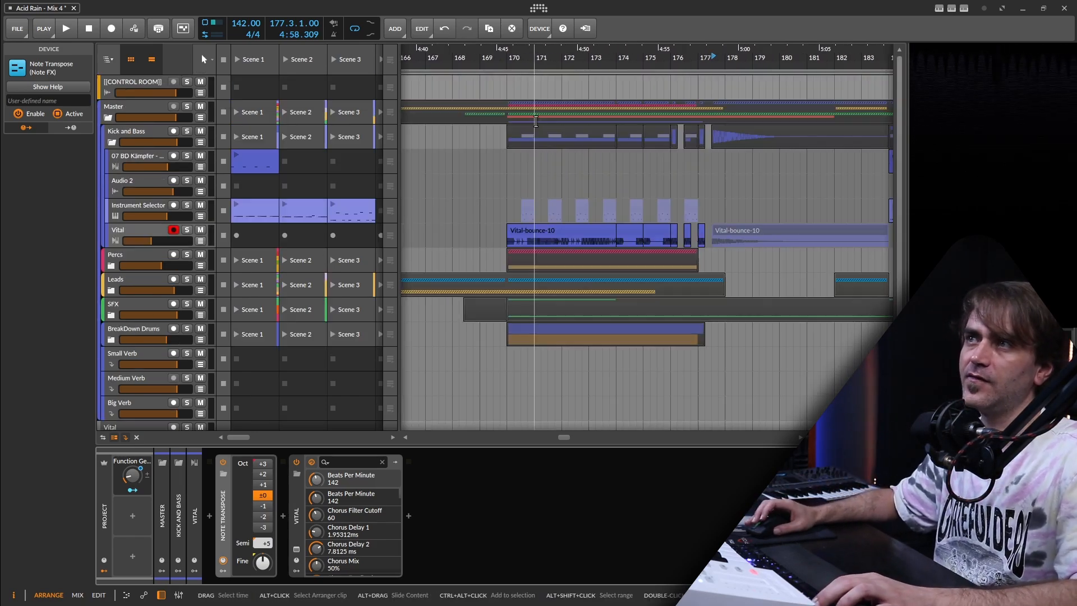
pyautogui.press('space')
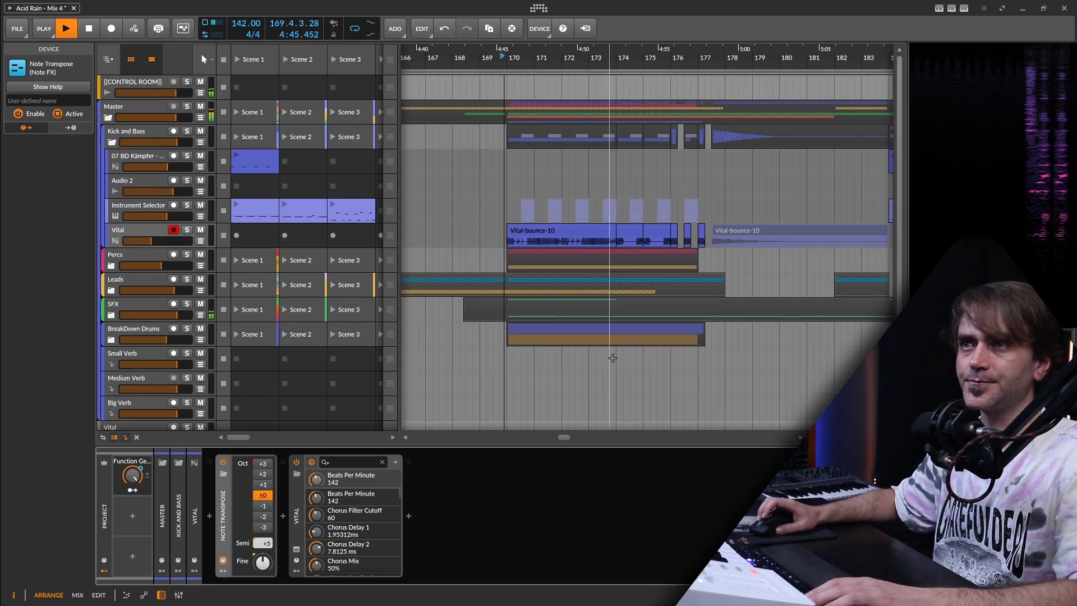
pyautogui.click(111, 142)
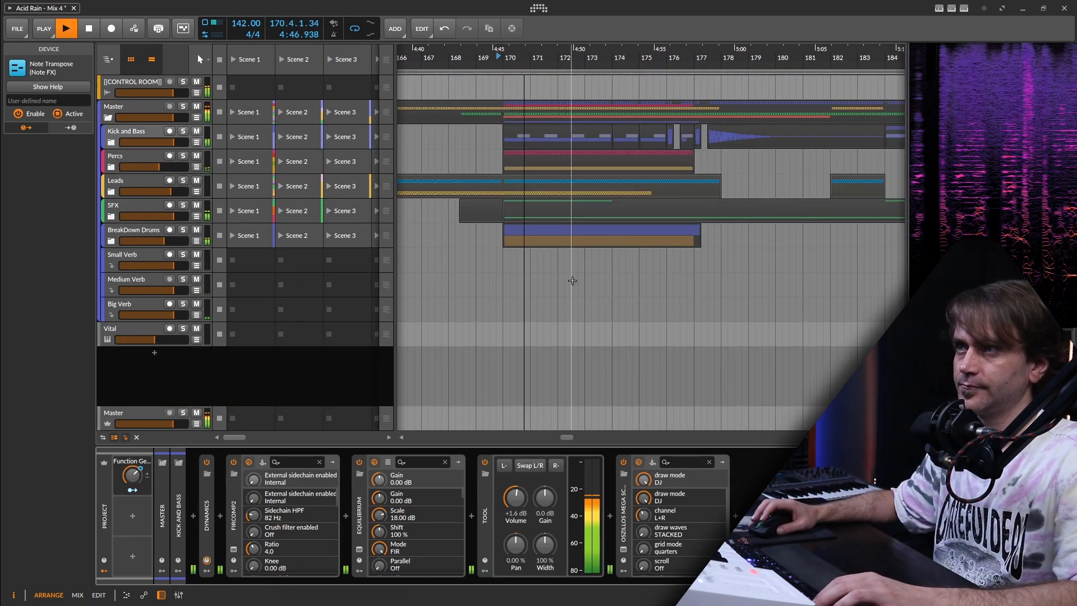
# Step: Expand the Leads group and collapse its Aux subgroup
pyautogui.click(111, 193)
pyautogui.scroll(-5, 494, 231)
pyautogui.scroll(5, 523, 244)
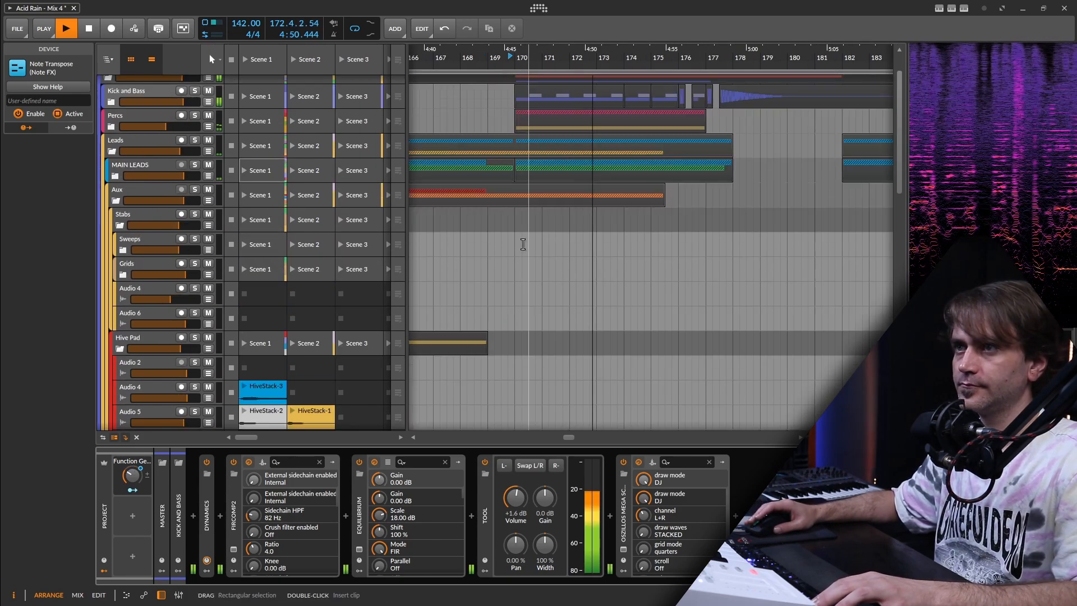
pyautogui.click(116, 200)
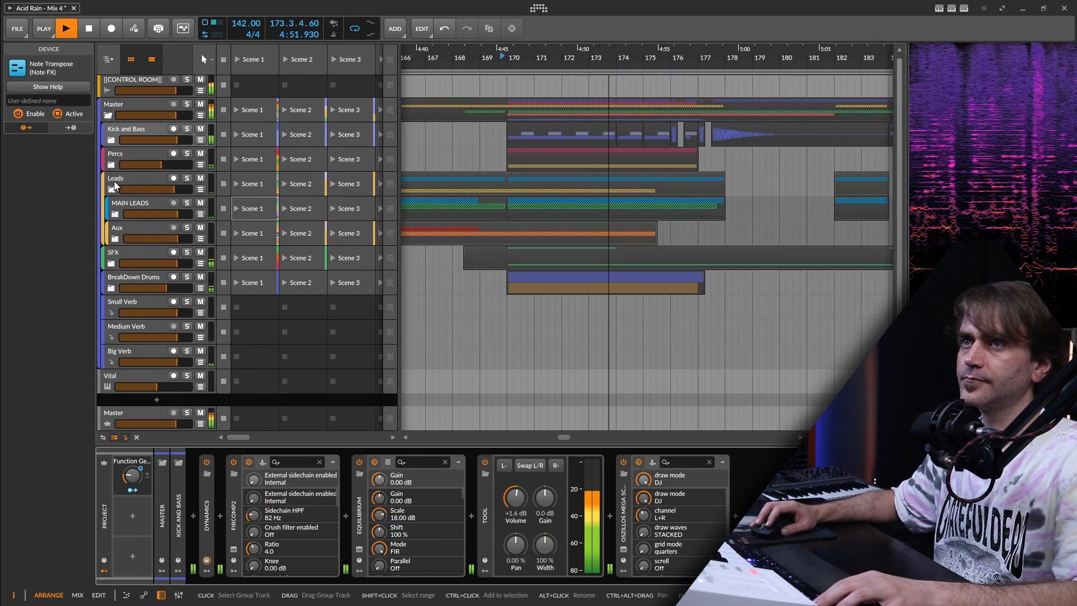
# Step: Expand the MAIN LEADS group and its Melo subgroup to reach the Phase Plant Melody tracks
pyautogui.click(115, 214)
pyautogui.scroll(-5, 308, 245)
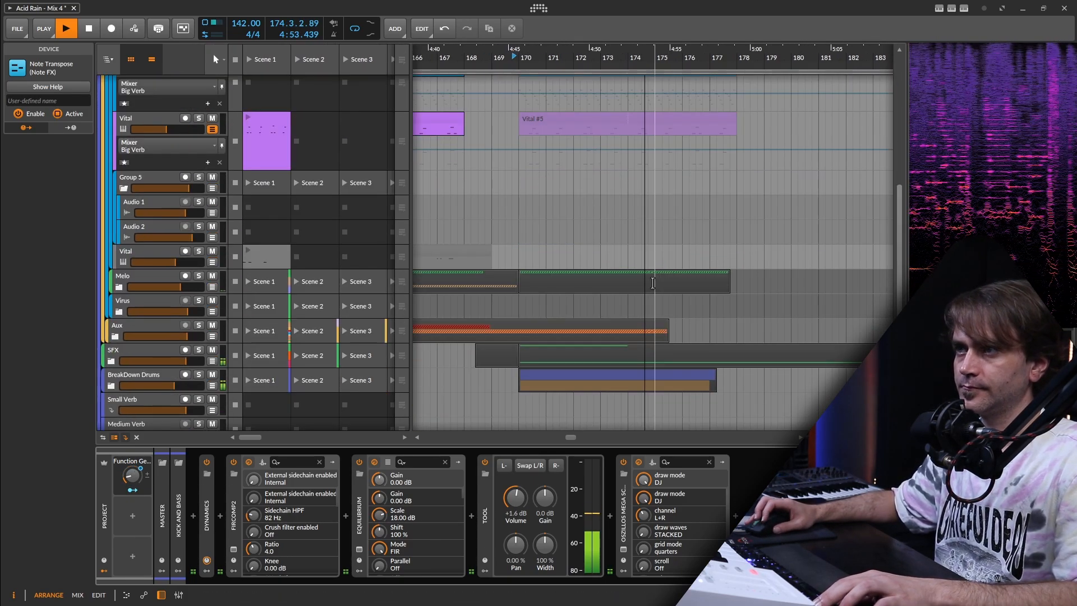
pyautogui.click(119, 287)
pyautogui.scroll(-5, 278, 178)
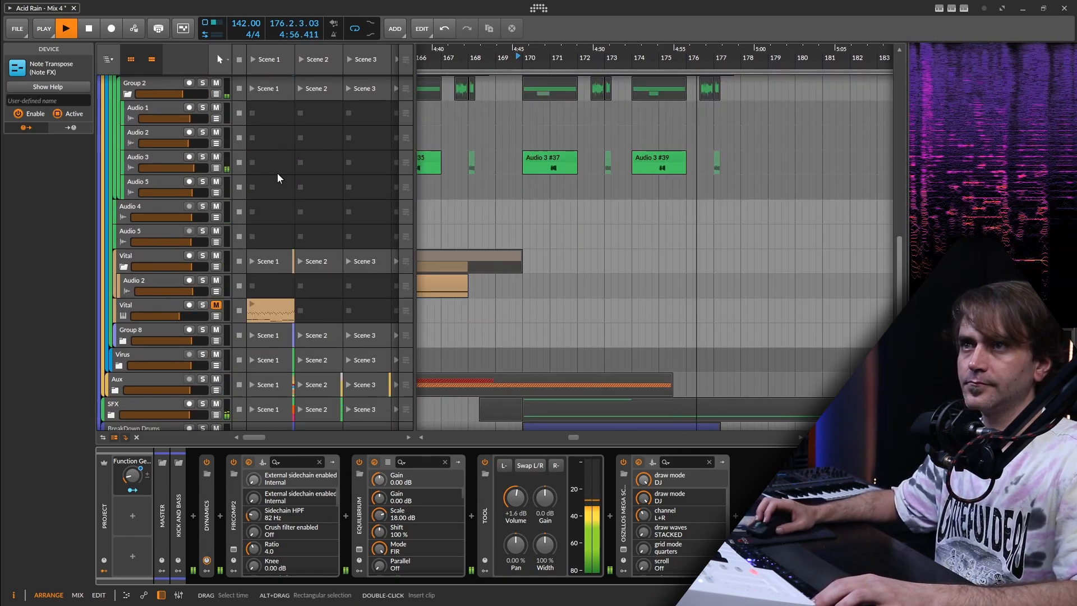
pyautogui.scroll(3, 278, 178)
# Step: Select the Audio 3 track in Group 2 of Phase Plant Melody, stop playback, and solo the track
pyautogui.click(171, 240)
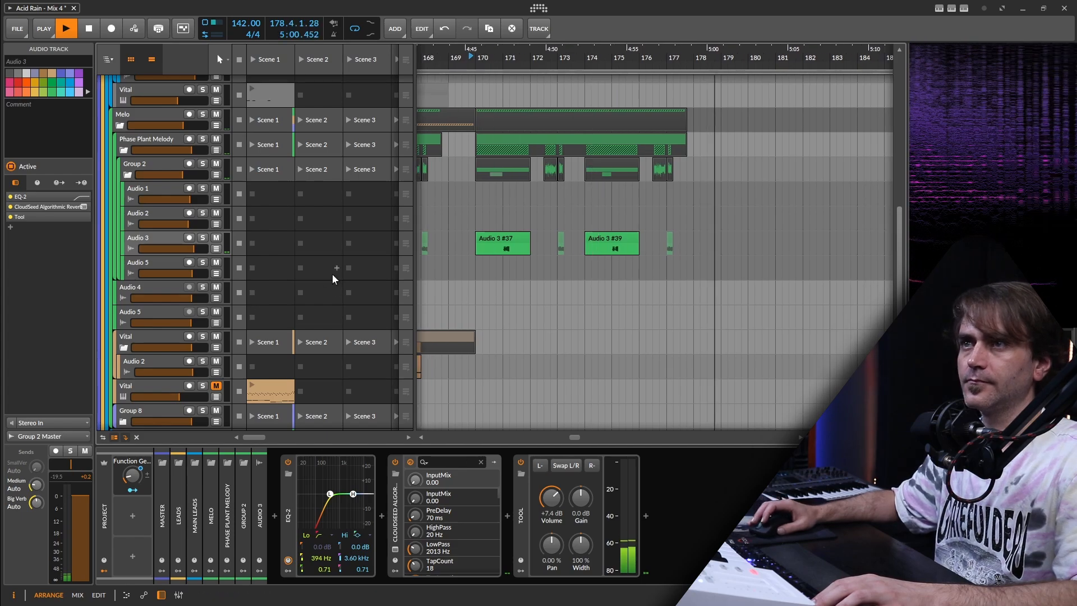
pyautogui.press('space')
pyautogui.click(202, 237)
pyautogui.scroll(5, 473, 65)
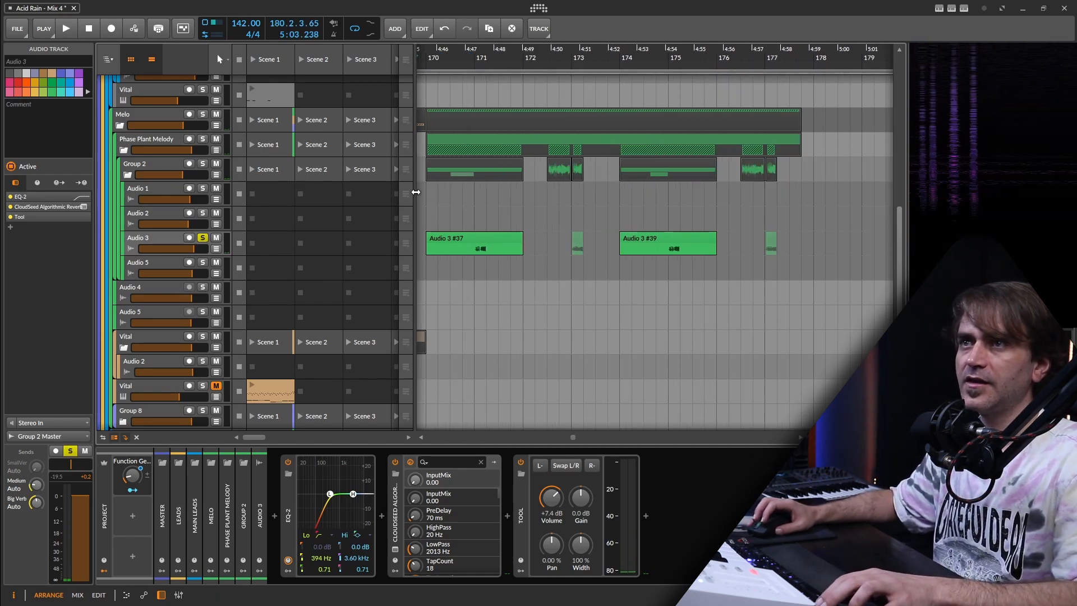
# Step: Play the soloed Audio 3 track from bar 171, stop, and play it again from bar 175
pyautogui.click(466, 65)
pyautogui.press('space')
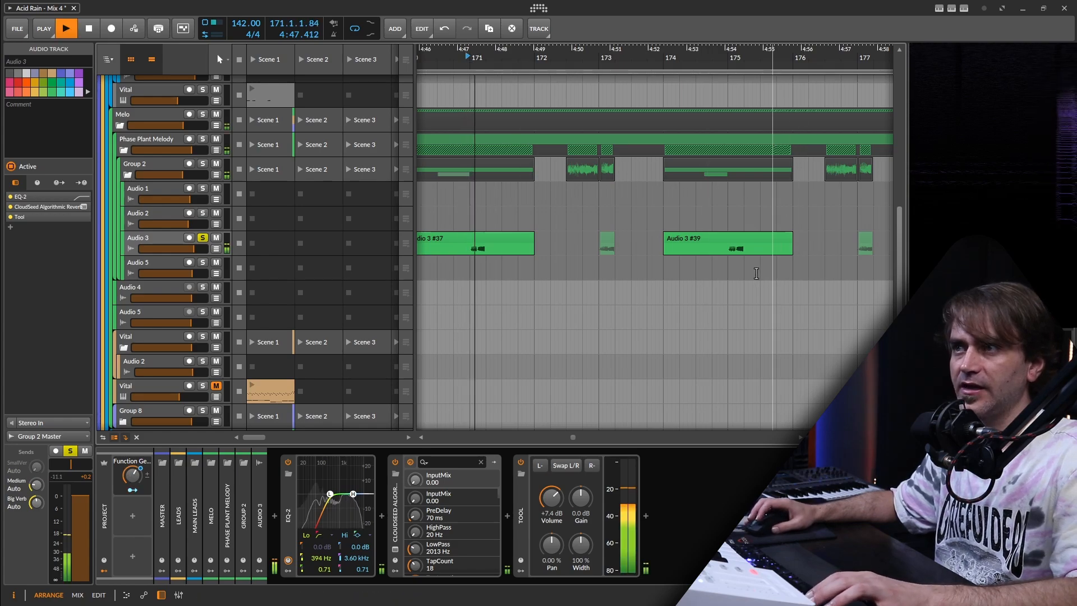
pyautogui.press('space')
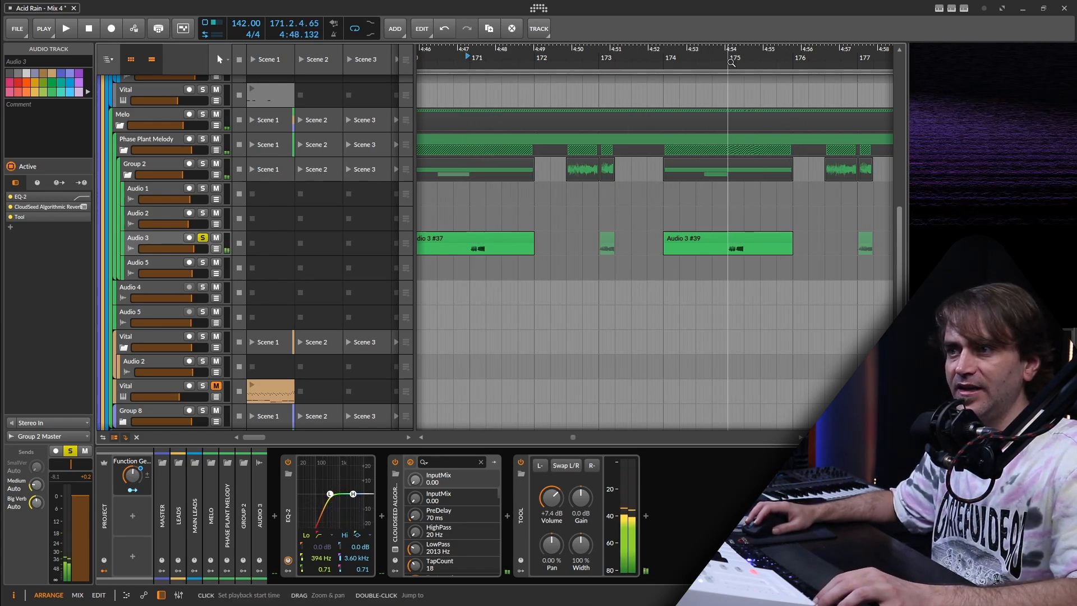
pyautogui.click(730, 61)
pyautogui.press('space')
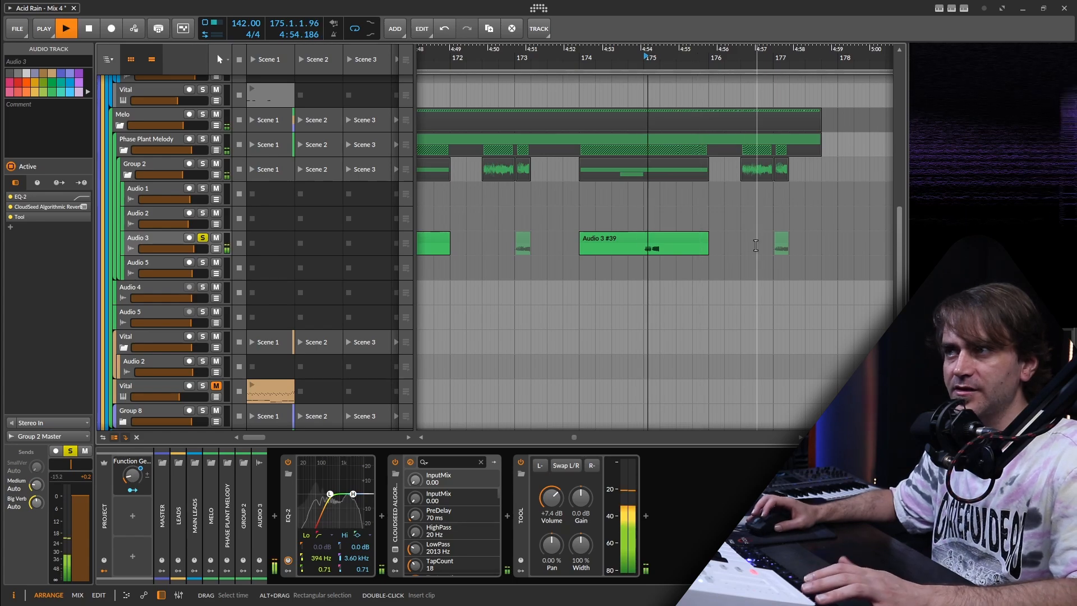
pyautogui.press('space')
pyautogui.scroll(-2, 686, 262)
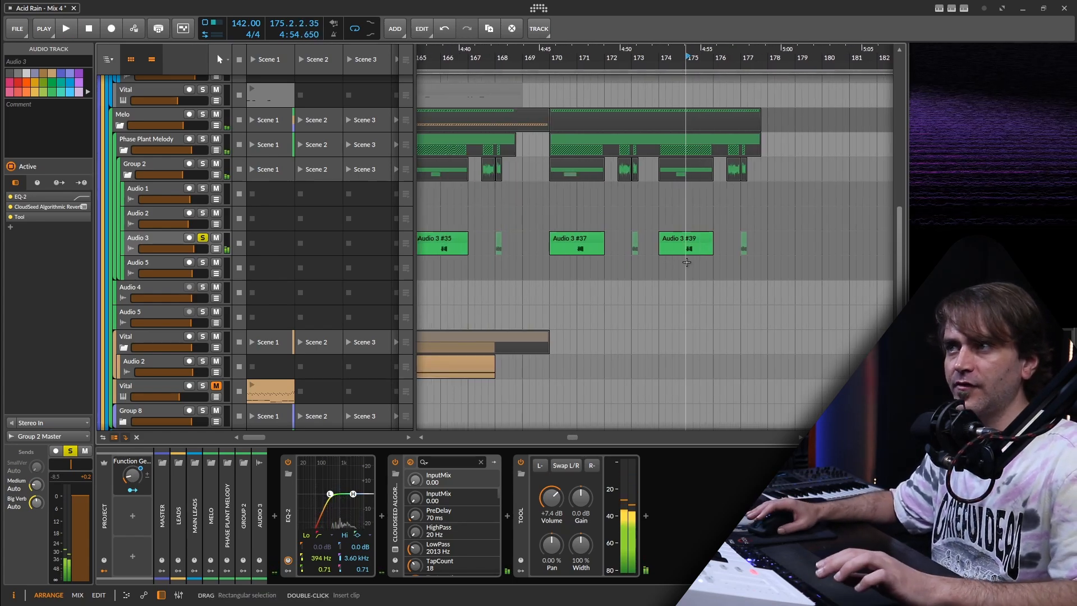
# Step: Unsolo the Audio 3 track in Group 2 and play the full mix from bar 171
pyautogui.click(123, 151)
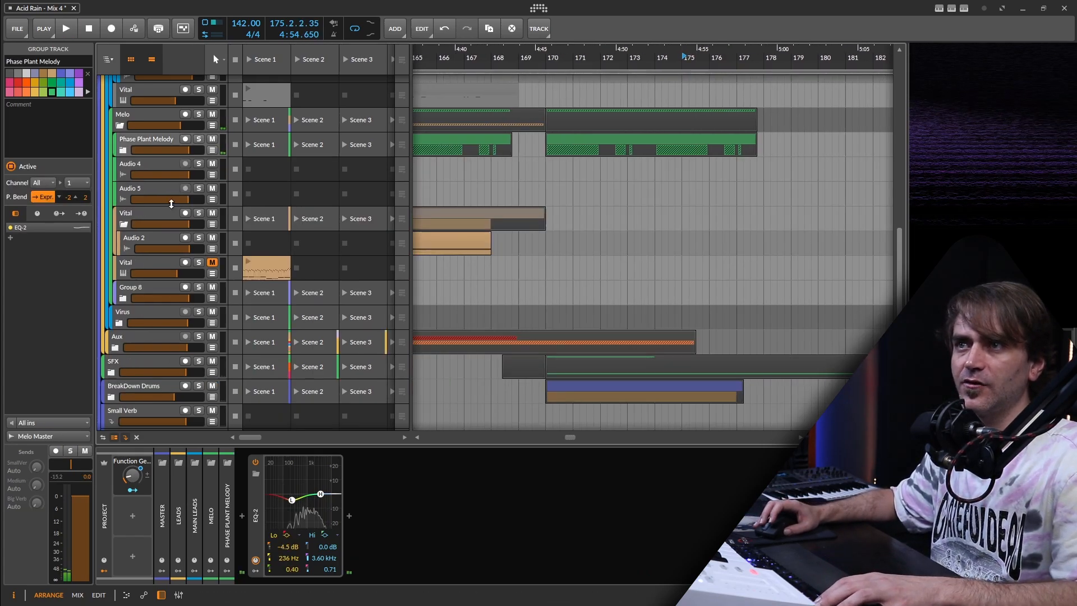
pyautogui.click(124, 150)
pyautogui.click(203, 239)
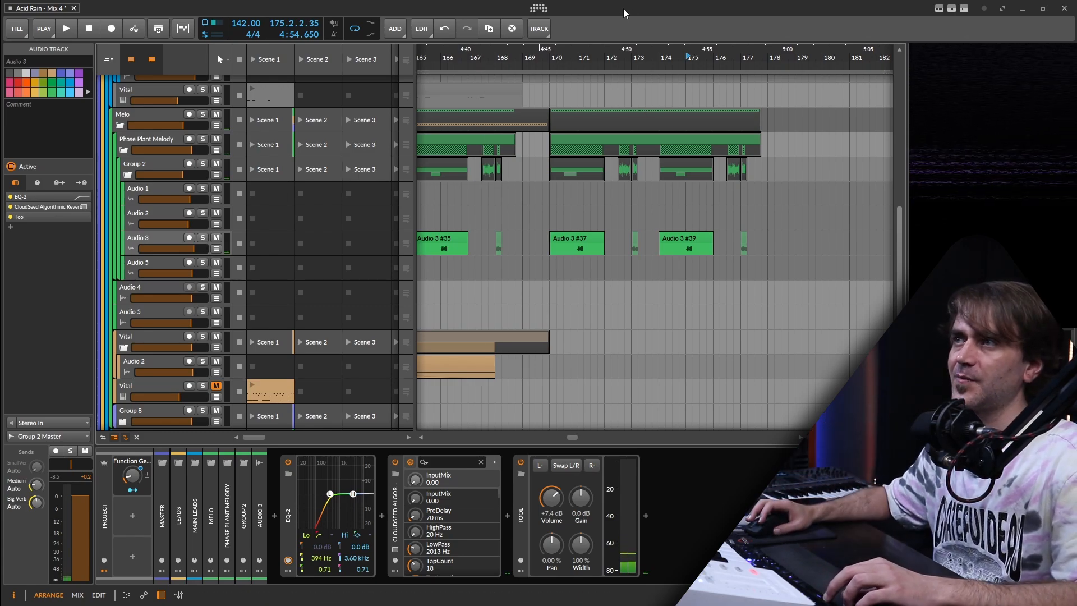
pyautogui.click(586, 64)
pyautogui.press('space')
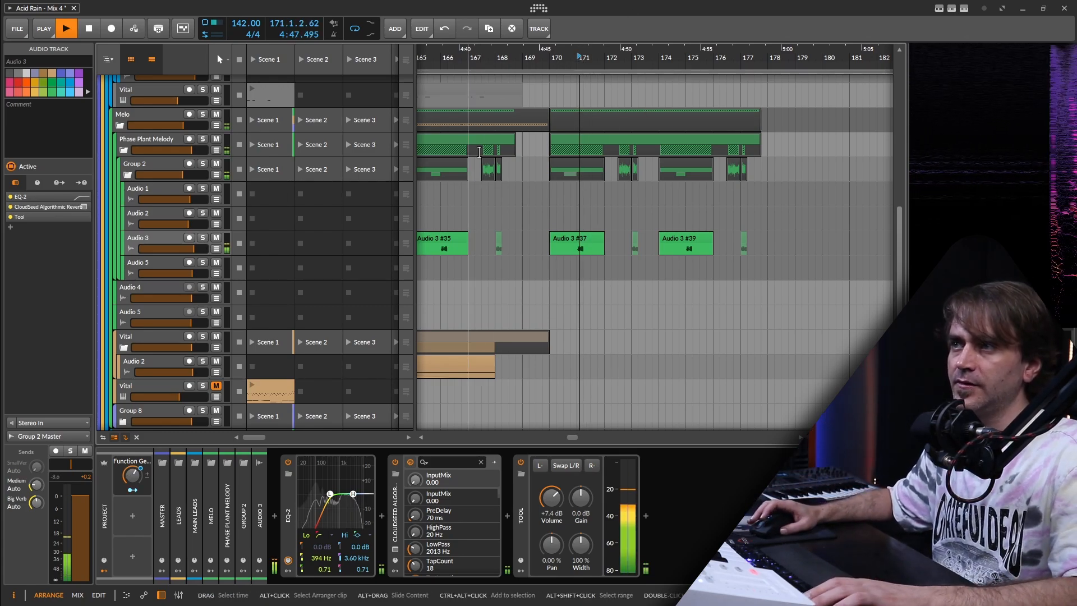
# Step: Collapse the Melo and MAIN LEADS groups and stop playback
pyautogui.click(116, 133)
pyautogui.scroll(10, 617, 209)
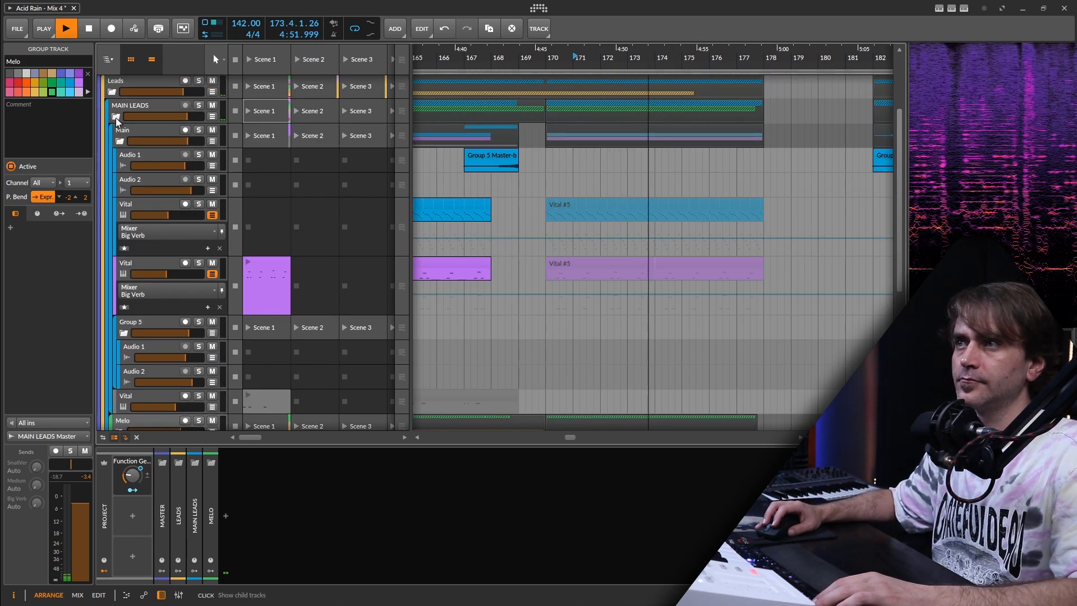
pyautogui.click(116, 117)
pyautogui.press('space')
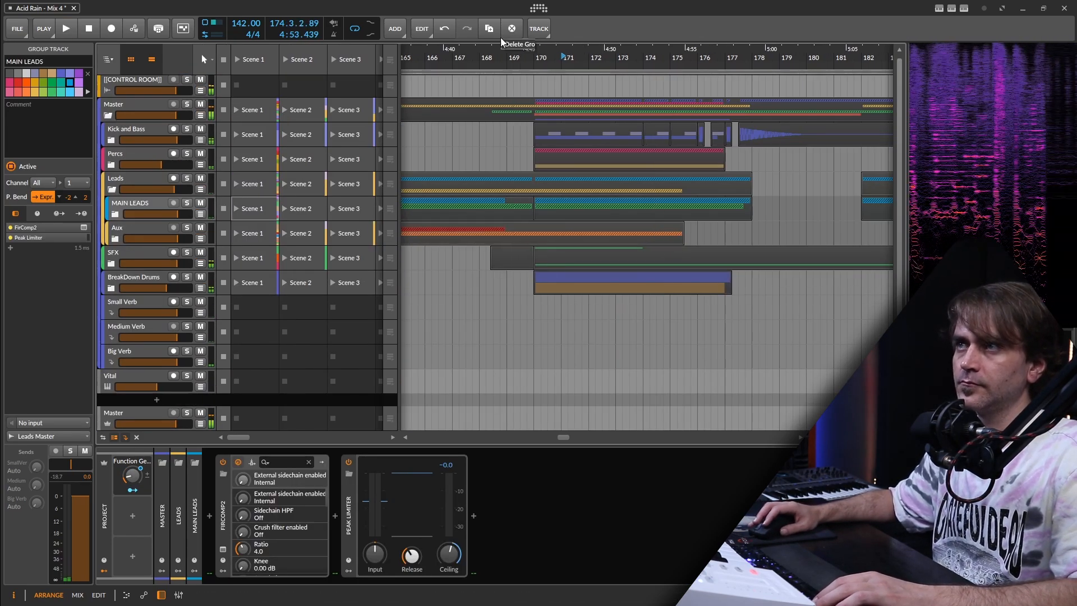
# Step: Expand the SFX group, play from 168.2 with Audio 16 soloed, and make the Audio 16 track taller
pyautogui.click(490, 58)
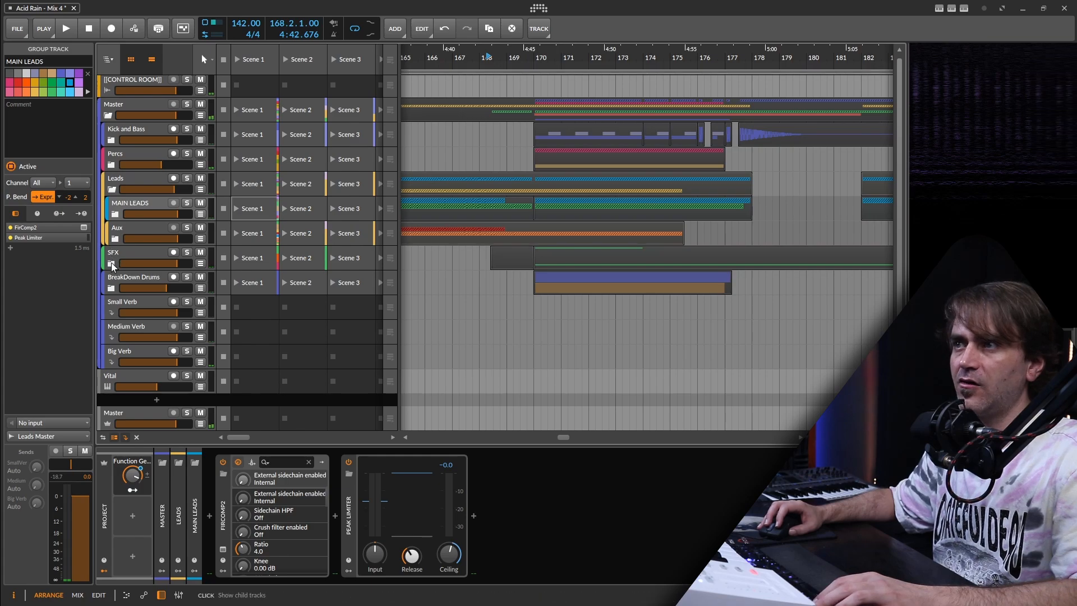
pyautogui.click(112, 263)
pyautogui.scroll(-5, 596, 314)
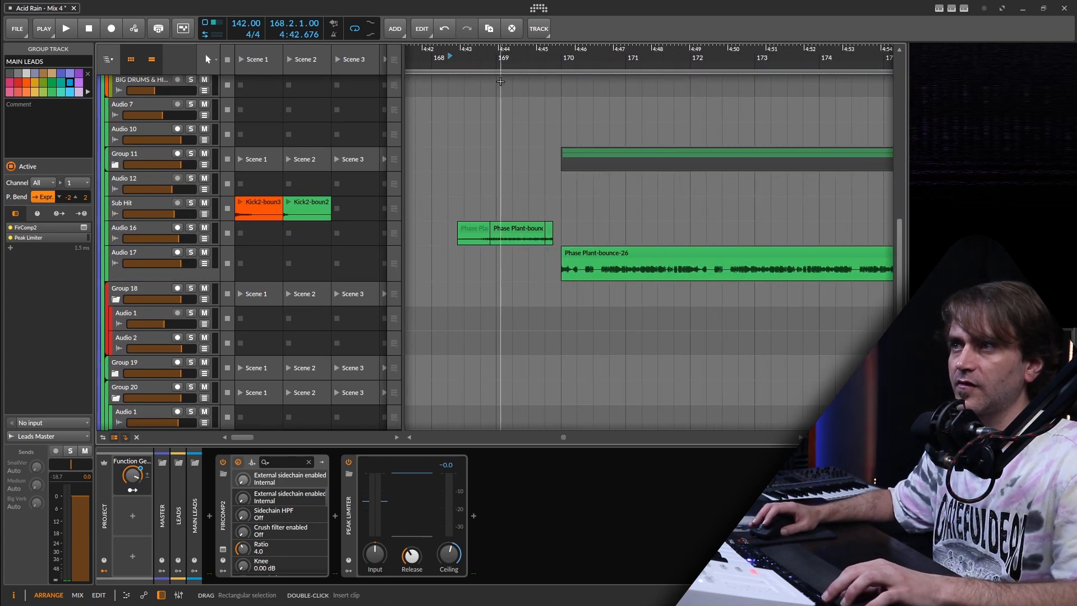
pyautogui.press('space')
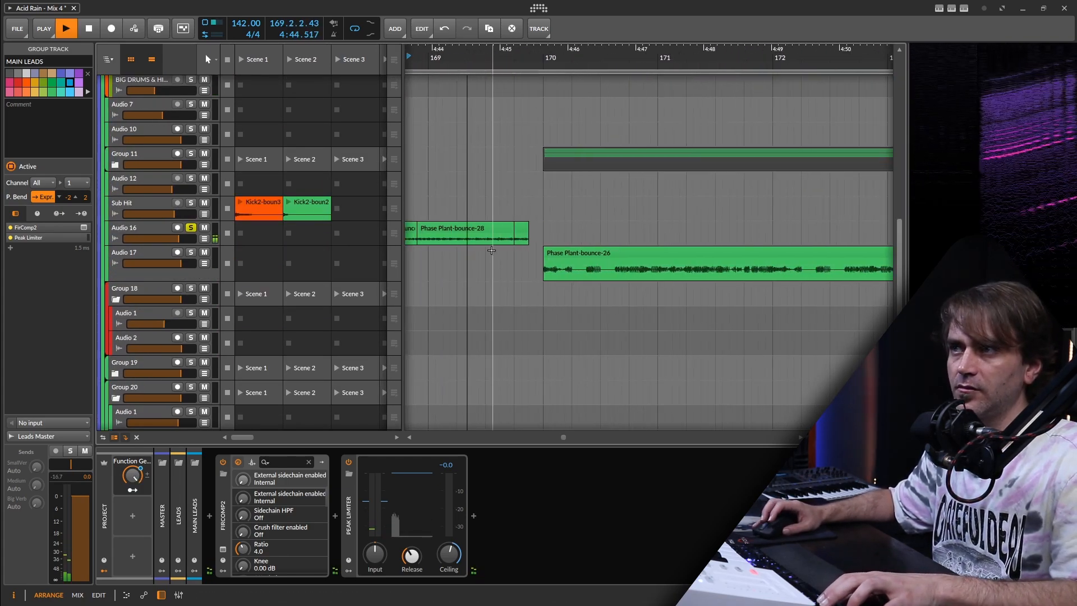
pyautogui.click(190, 227)
pyautogui.moveTo(171, 244); pyautogui.dragTo(171, 279)
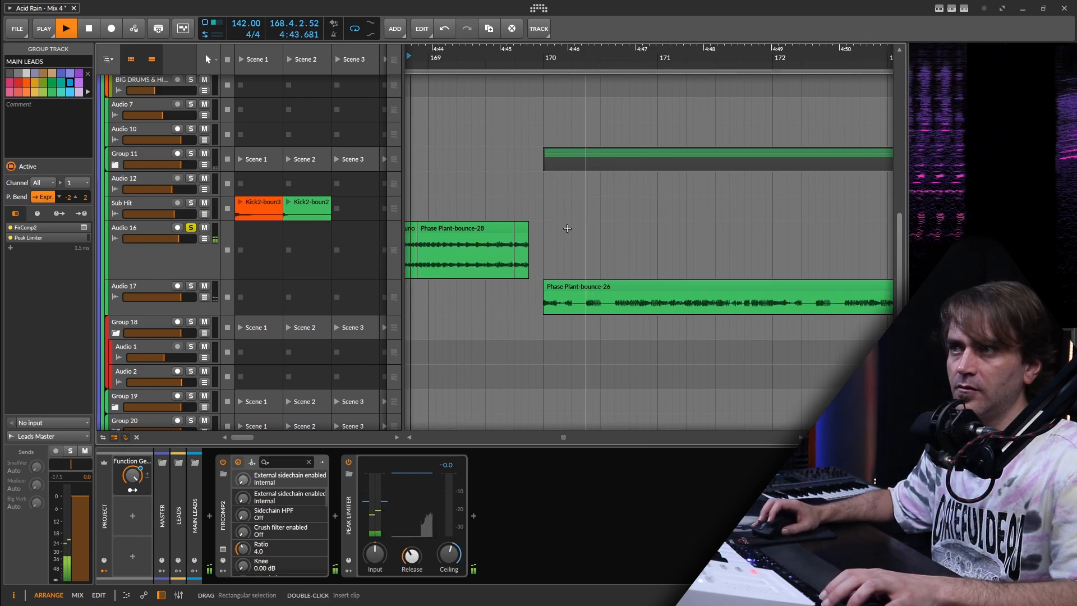
# Step: Stop playback and split the Phase Plant-bounce-26 clip on Audio 17 at 170.1.4, leaving a short first piece
pyautogui.scroll(4, 685, 259)
pyautogui.click(720, 307)
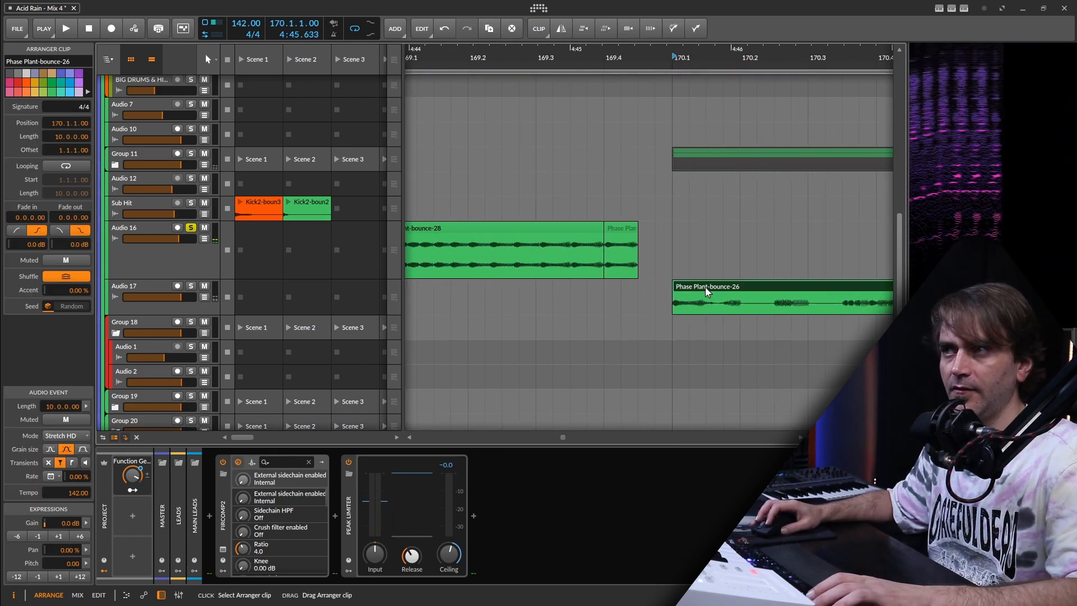
pyautogui.press('space')
pyautogui.click(701, 289)
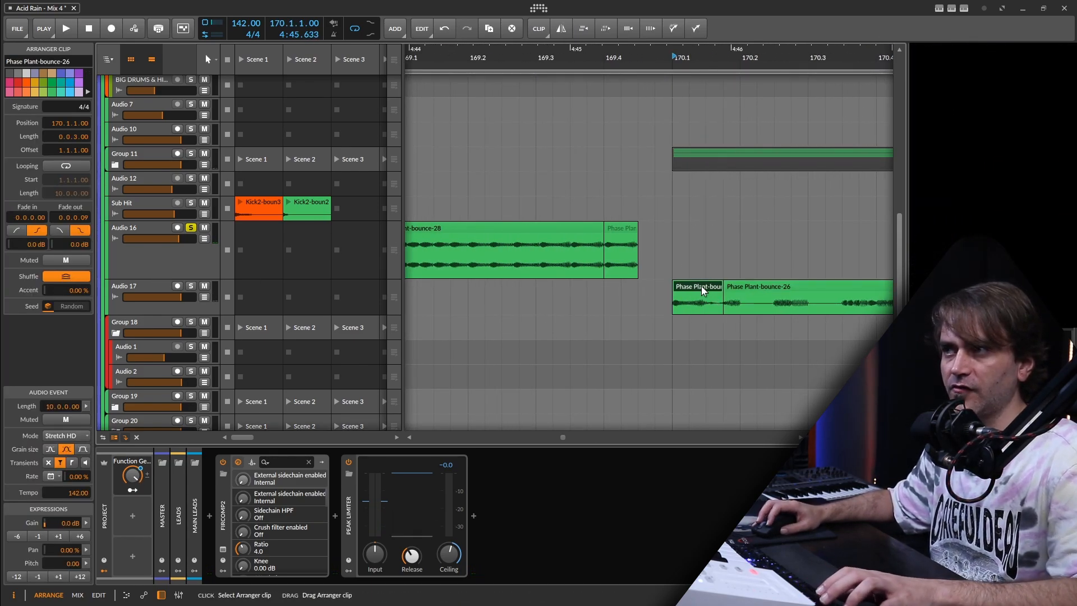
pyautogui.moveTo(655, 287); pyautogui.dragTo(621, 287)
pyautogui.hscroll(-3, 611, 233)
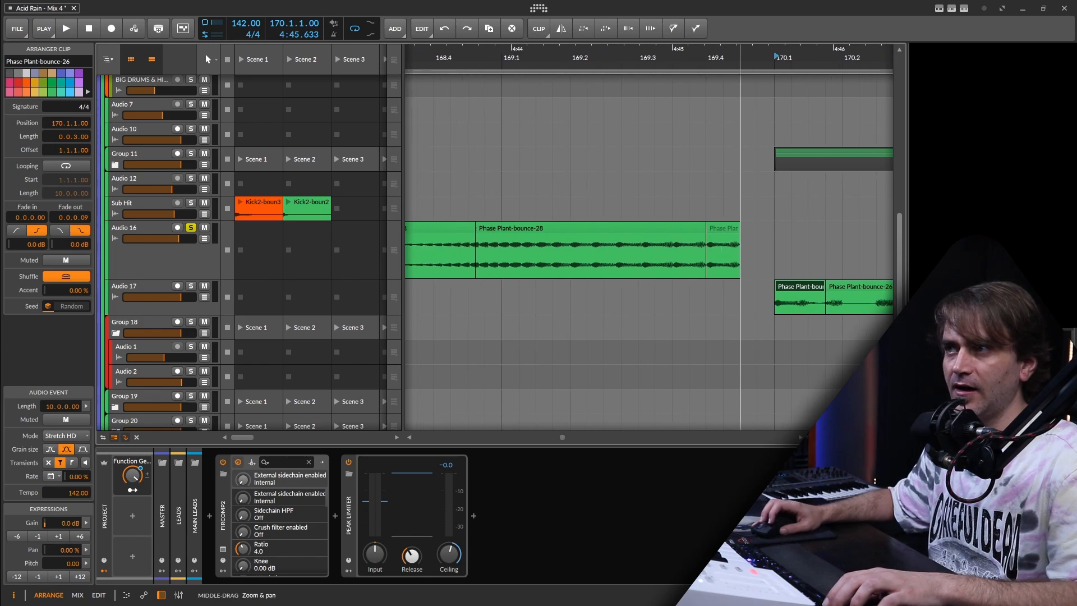
pyautogui.scroll(-3, 517, 224)
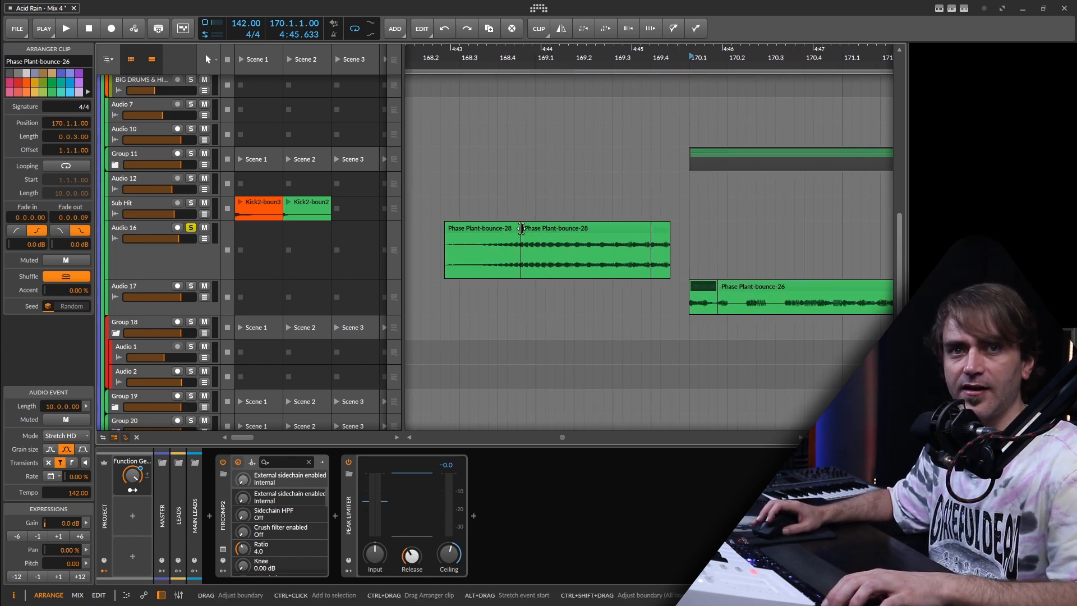
# Step: Inspect the gain expressions of the middle and first Phase Plant-bounce-28 clips on Audio 16, and return to the device view
pyautogui.doubleClick(615, 230)
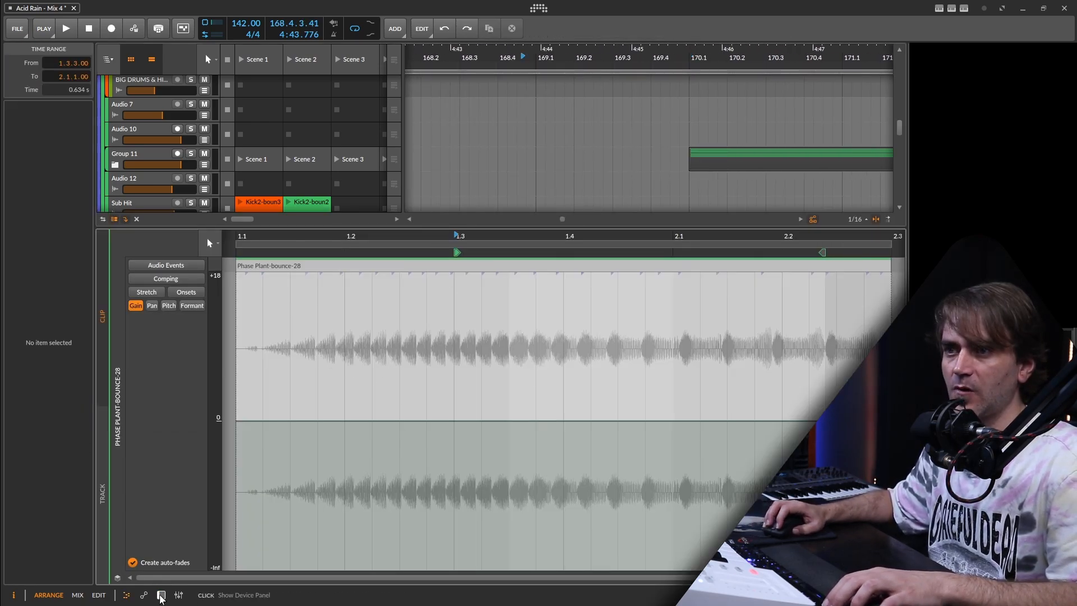
pyautogui.click(161, 595)
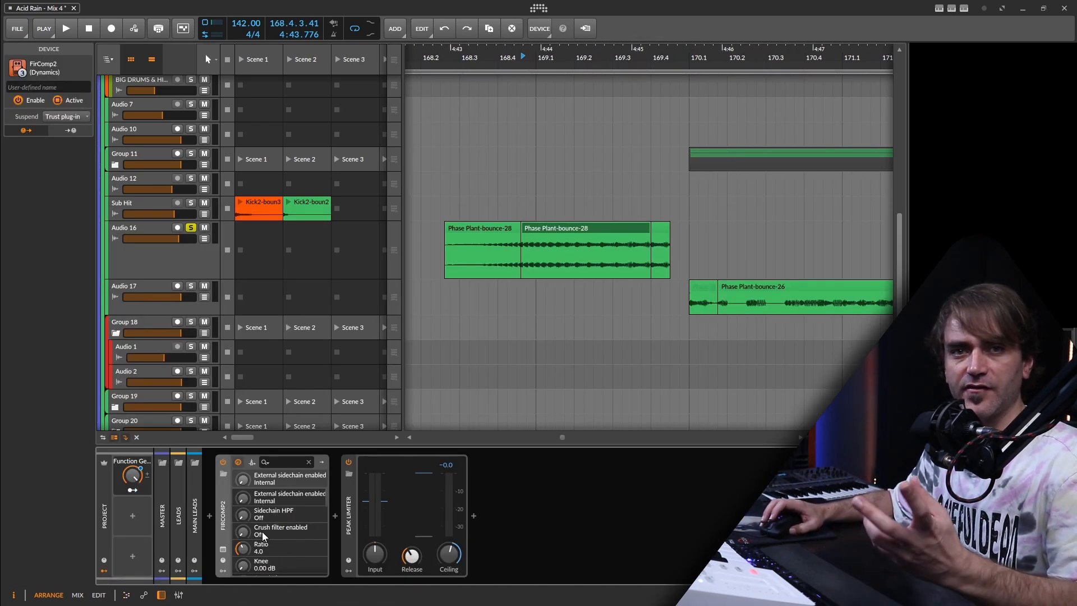
pyautogui.doubleClick(496, 228)
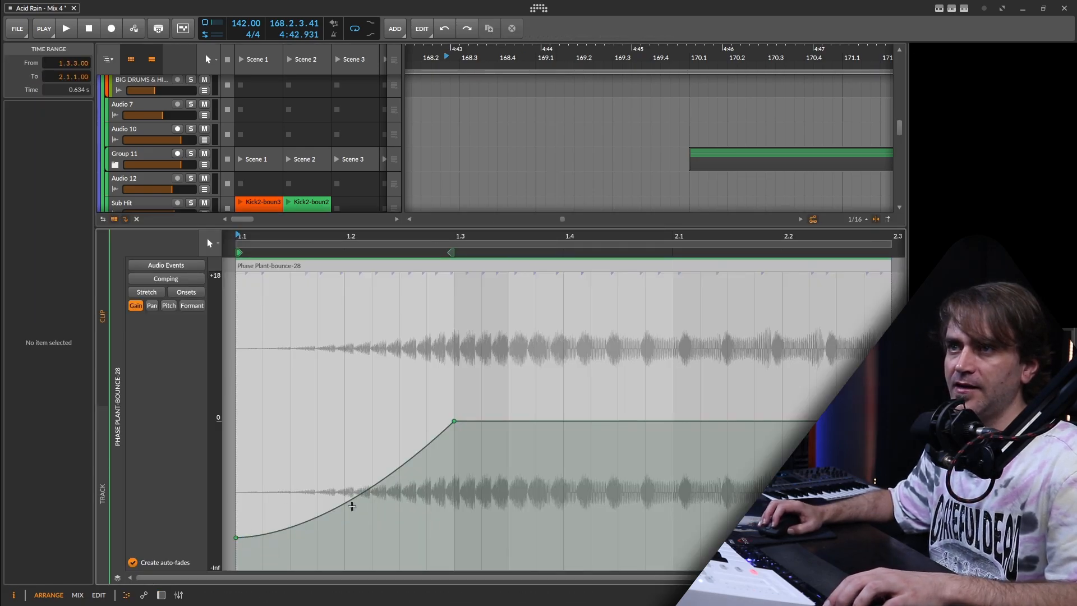
pyautogui.click(161, 595)
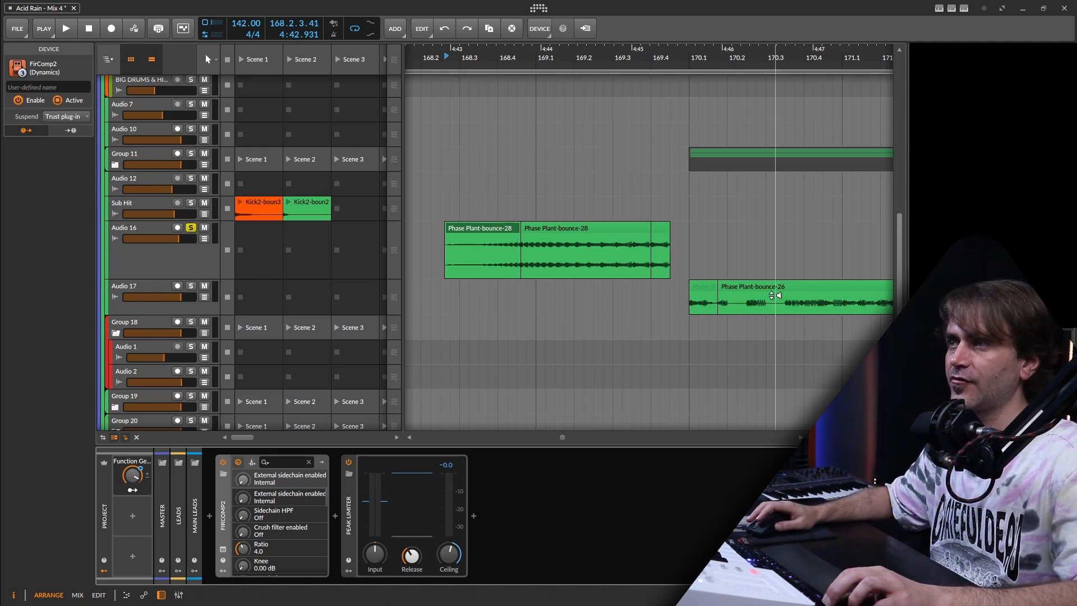
# Step: Copy the Phase Plant-bounce-26 clip to 168.2.3 on Audio 17 and cut its audio event off at 2.3.2
pyautogui.moveTo(707, 287); pyautogui.dragTo(666, 304)
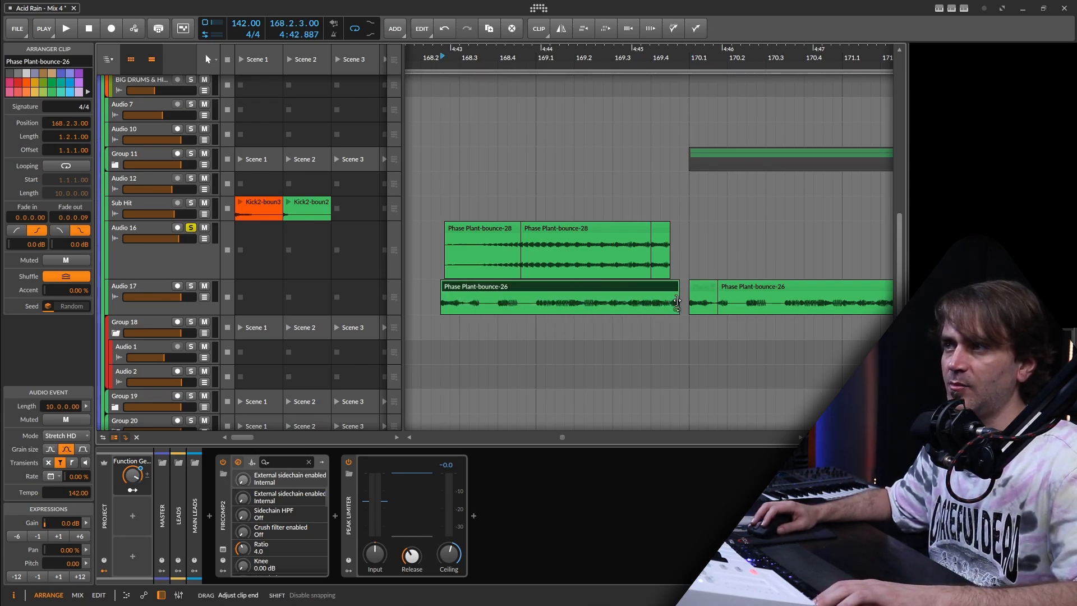
pyautogui.doubleClick(658, 290)
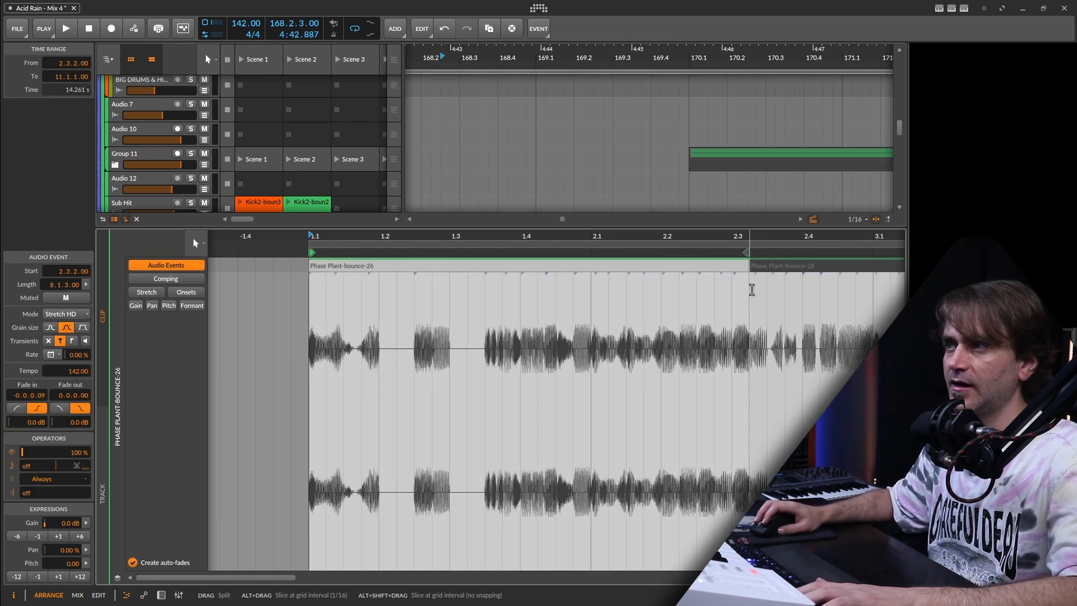
pyautogui.click(683, 264)
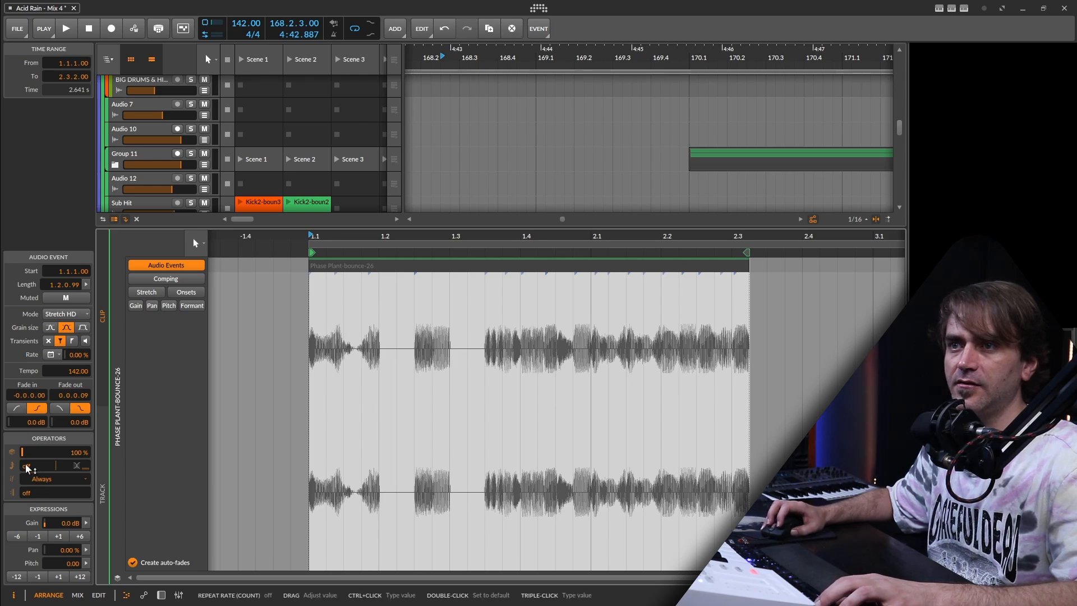
# Step: Set the event's repeat count to 18 with gradually widening spacing, play it with Audio 17 soloed, and show its pitch expression
pyautogui.moveTo(45, 466)
pyautogui.mouseDown()
pyautogui.moveTo(68, 466)
pyautogui.moveTo(46, 467)
pyautogui.mouseUp()
pyautogui.press('space')
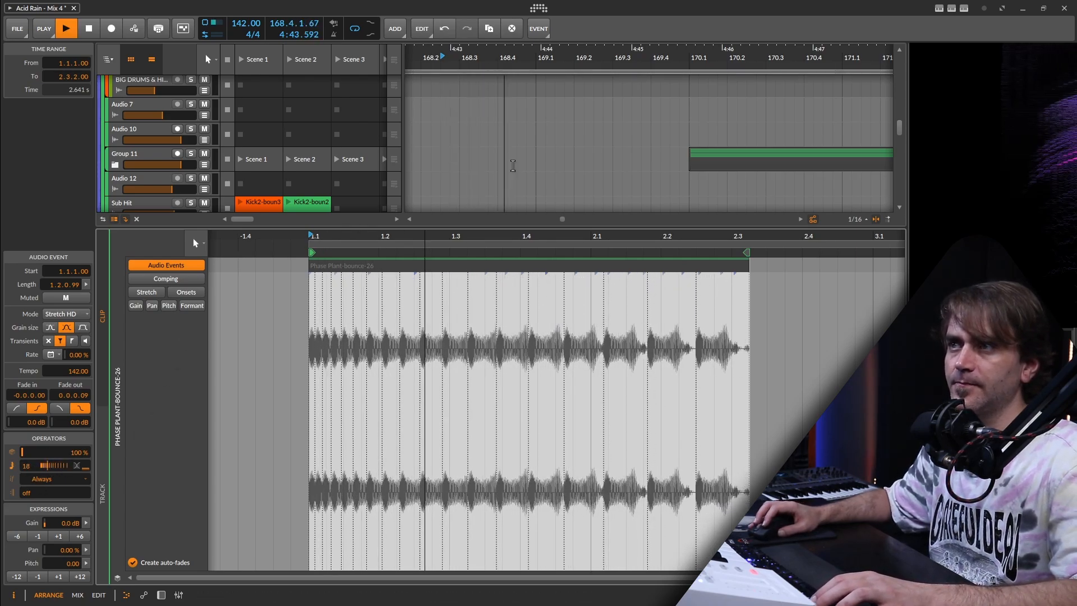
pyautogui.scroll(-8, 505, 151)
pyautogui.scroll(3, 502, 149)
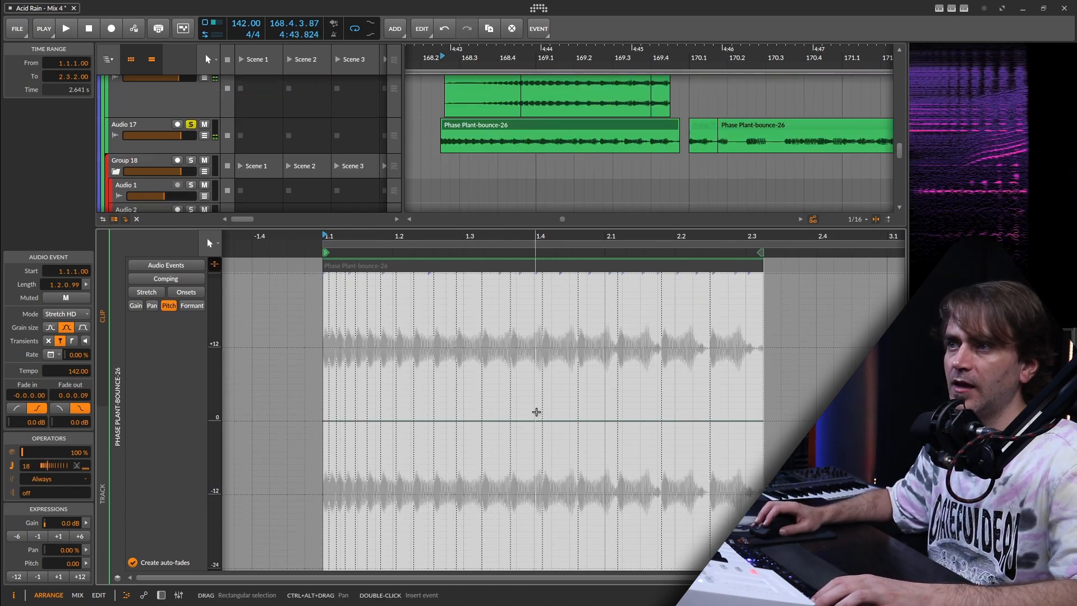
# Step: Draw a pitch ramp from -15 at the clip's start up to 0 just past 1.4 and play the result
pyautogui.press('space')
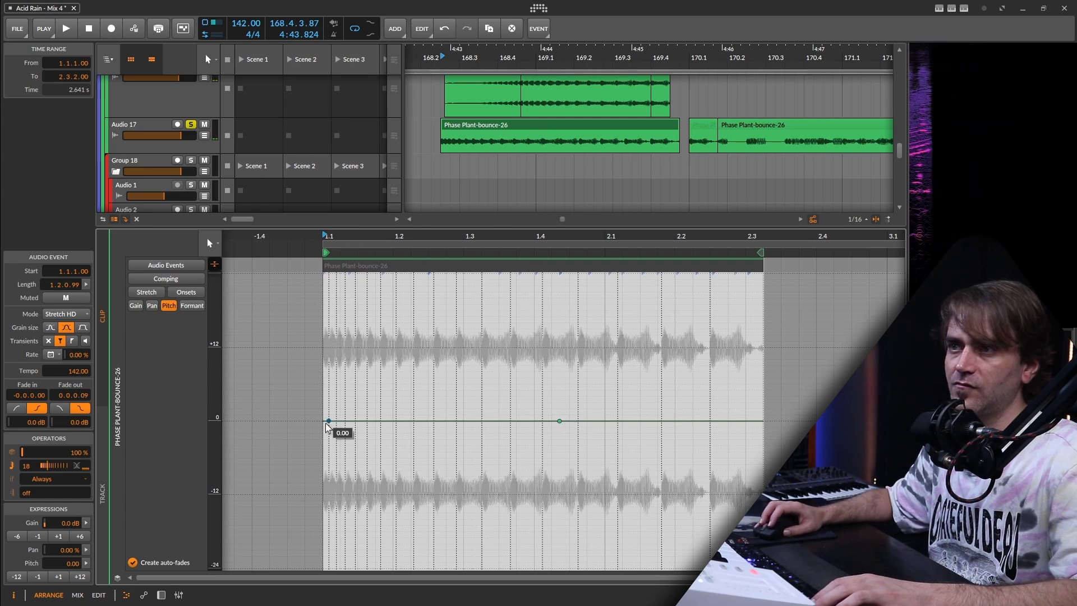
pyautogui.moveTo(324, 420); pyautogui.dragTo(323, 511)
pyautogui.press('space')
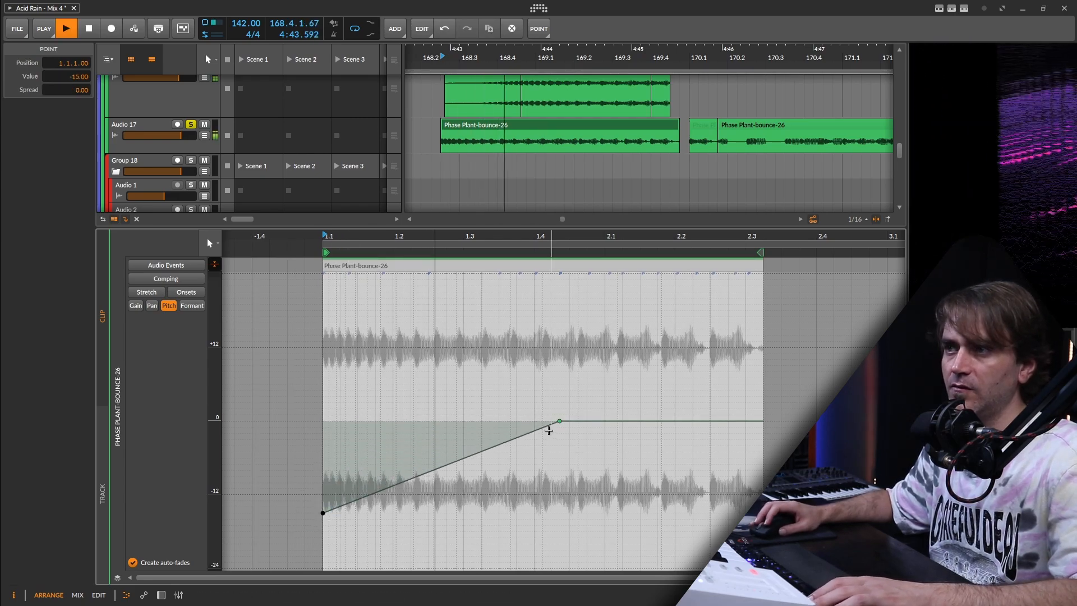
# Step: Stop playback and delete the copied Phase Plant-bounce-26 clip at 168.2.3 from Audio 17
pyautogui.click(568, 134)
pyautogui.press('space')
pyautogui.press('Delete')
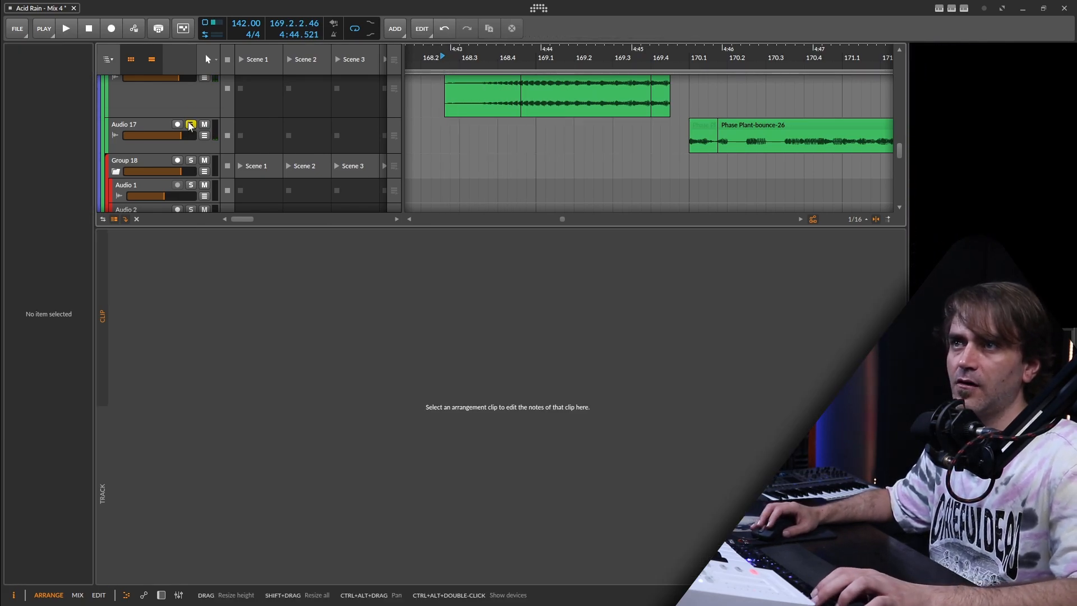
# Step: Play the Audio 16 transition clips soloed, release the solo, and bring back the device view
pyautogui.scroll(4, 604, 132)
pyautogui.press('space')
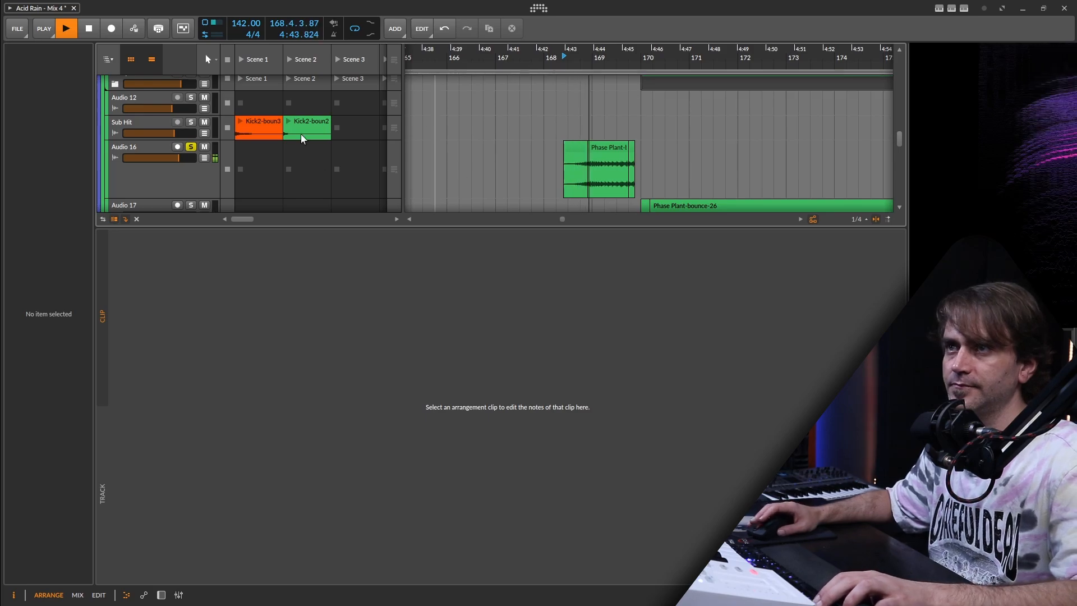
pyautogui.scroll(-8, 644, 116)
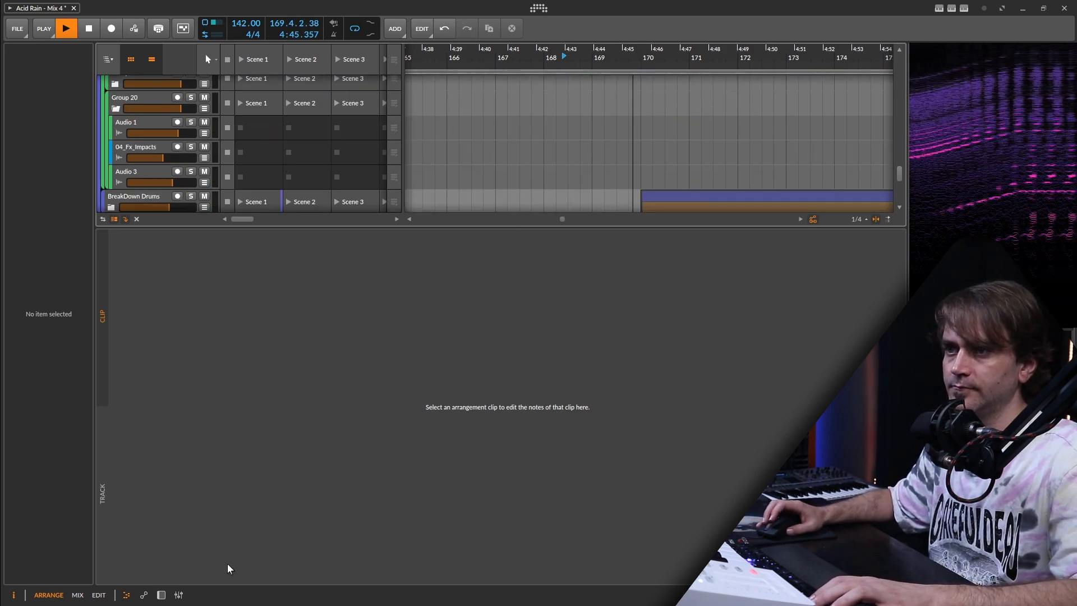
pyautogui.click(159, 596)
pyautogui.scroll(6, 694, 314)
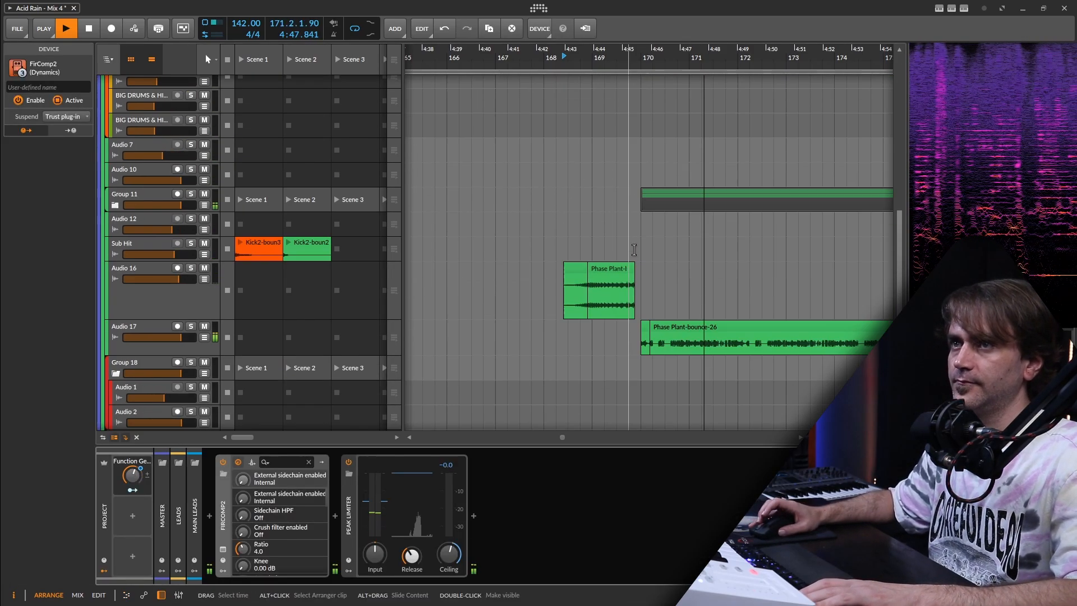
# Step: Collapse the SFX group while the full mix keeps playing
pyautogui.scroll(10, 547, 261)
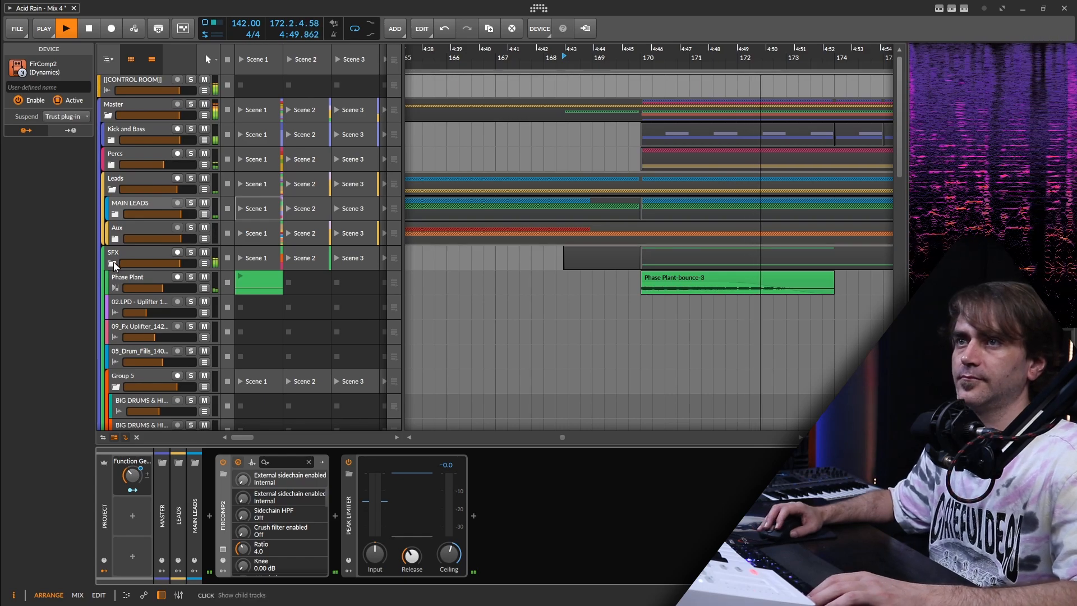
pyautogui.click(114, 265)
pyautogui.scroll(-3, 633, 251)
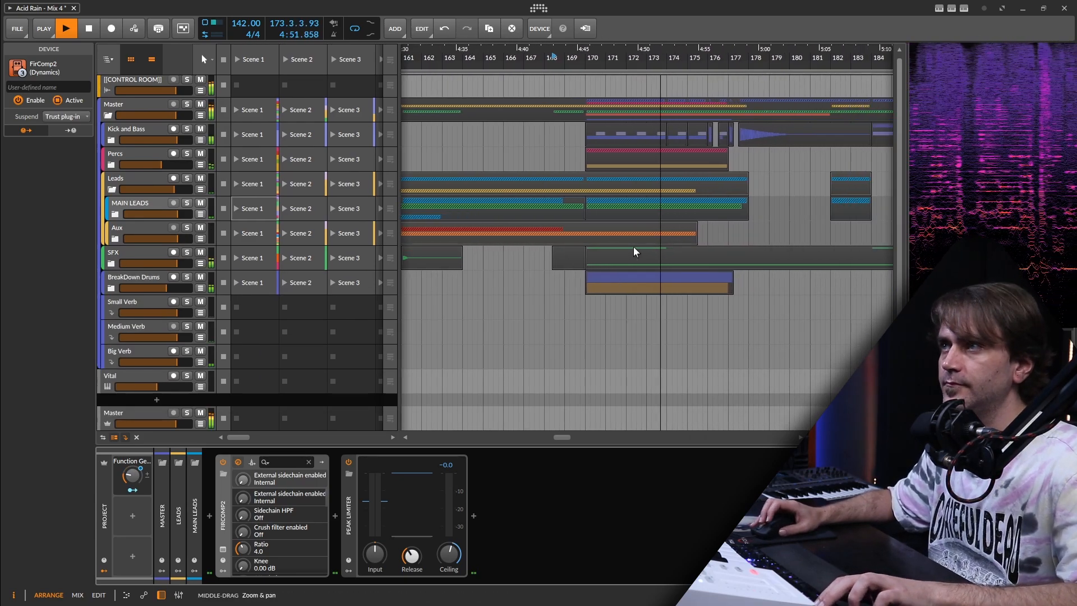
pyautogui.scroll(3, 673, 257)
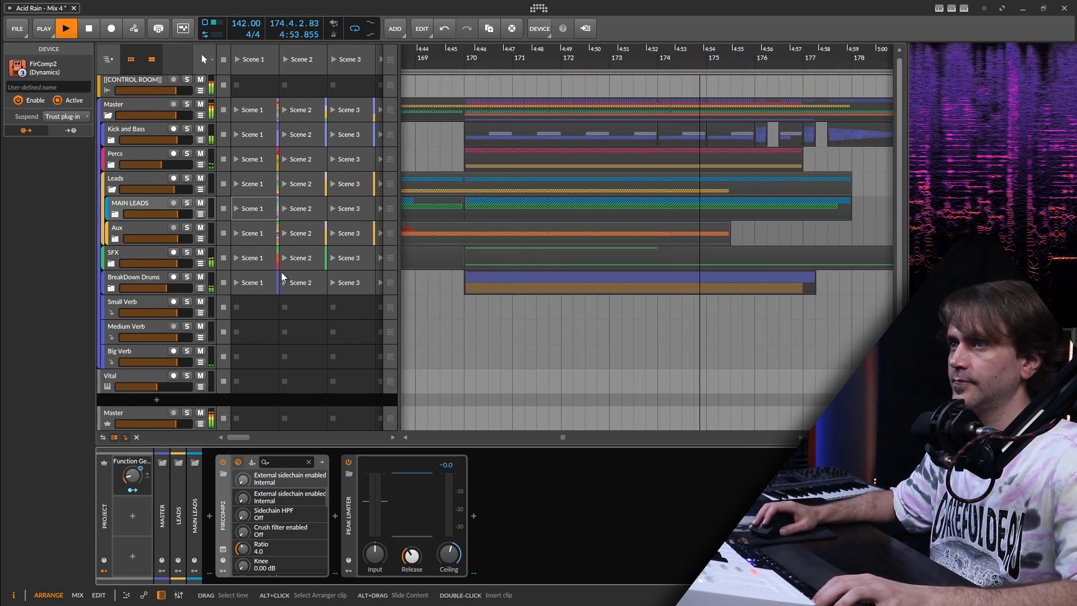
# Step: Stop playback, inspect the Big Snare track's Sampler inside the BreakDown Drums group, and collapse that group again
pyautogui.click(111, 289)
pyautogui.press('space')
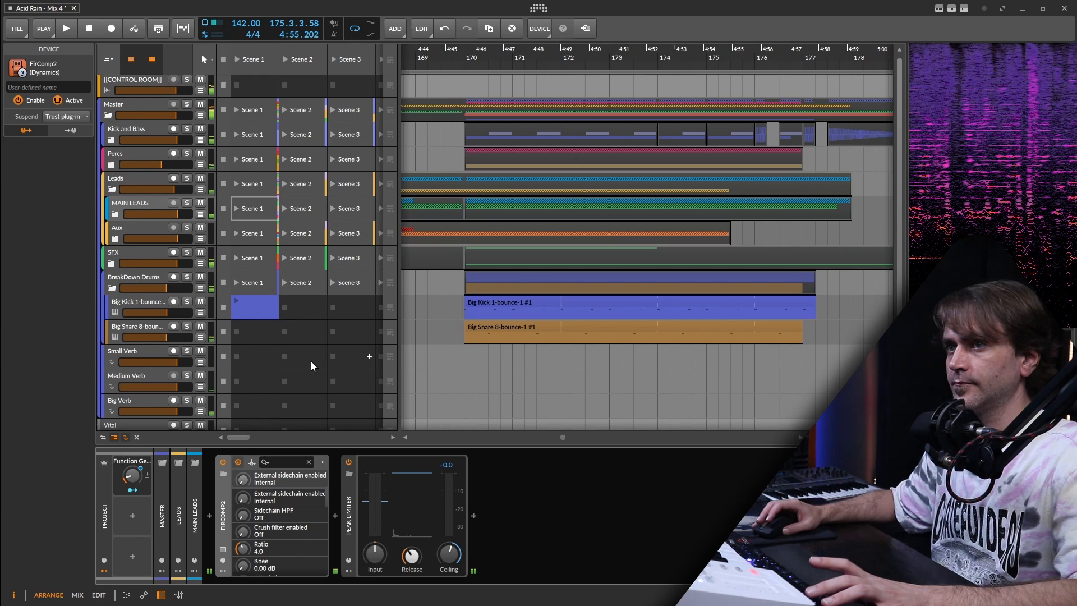
pyautogui.click(162, 329)
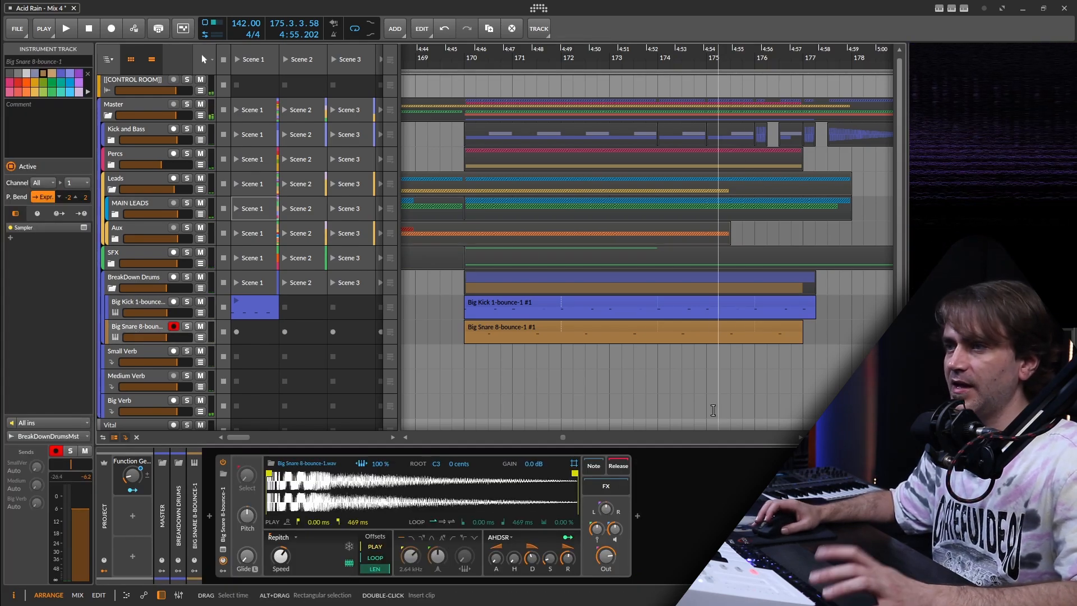
pyautogui.click(112, 289)
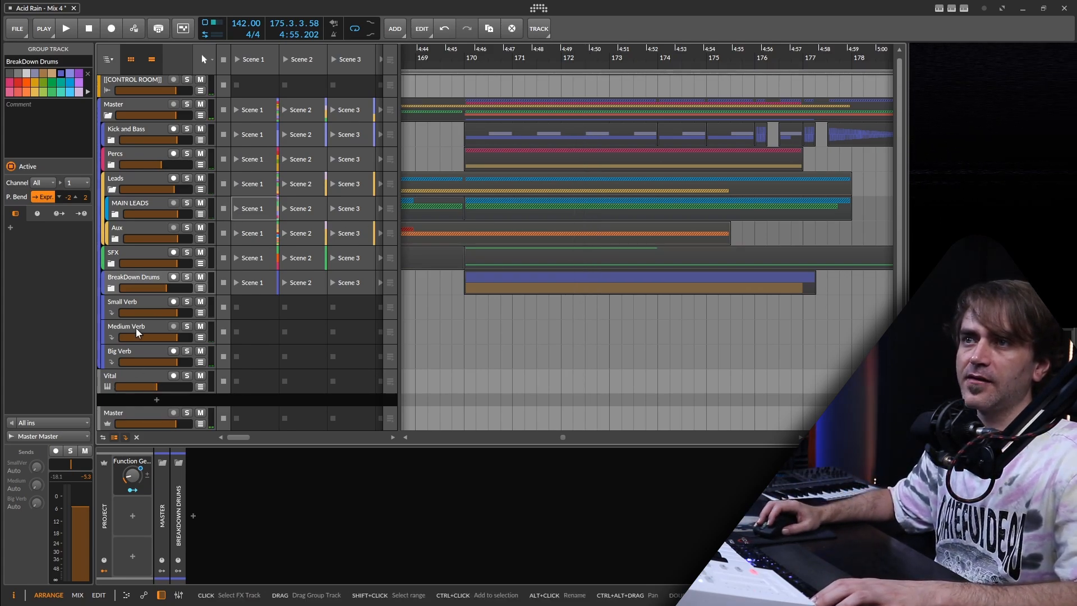
# Step: Show the Kick and Bass group's device chain and collapse the Leads group with its MAIN LEADS and Aux subgroups
pyautogui.click(130, 125)
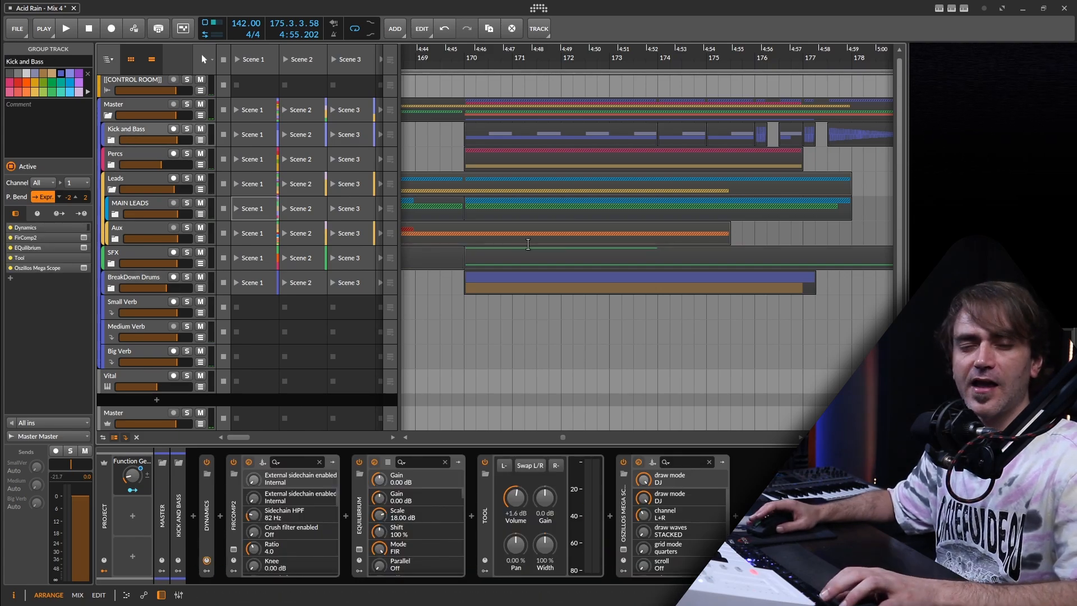
pyautogui.click(110, 192)
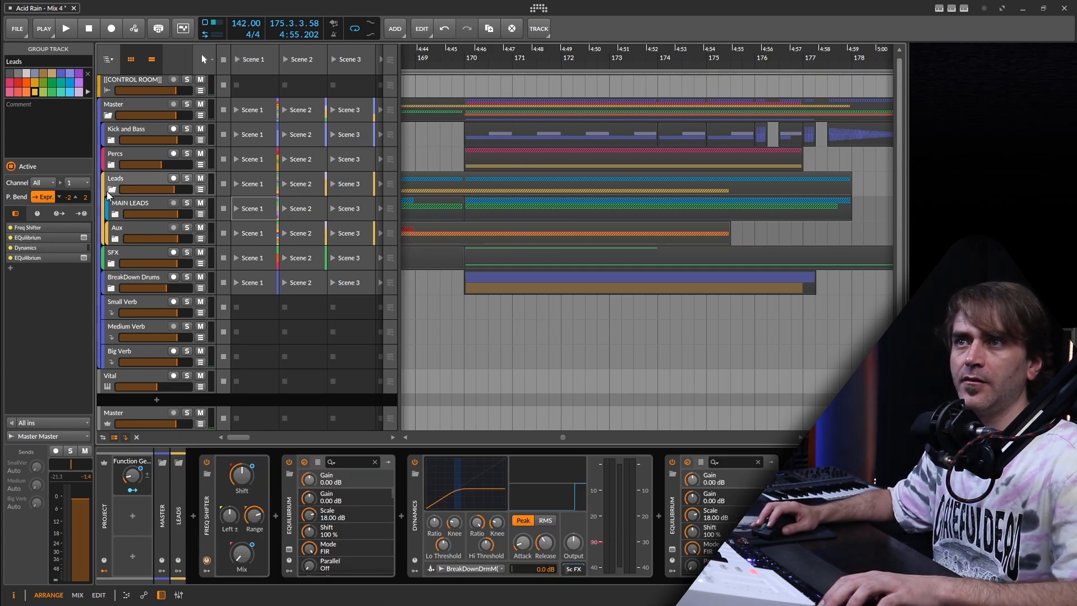
pyautogui.click(111, 191)
pyautogui.scroll(-3, 539, 231)
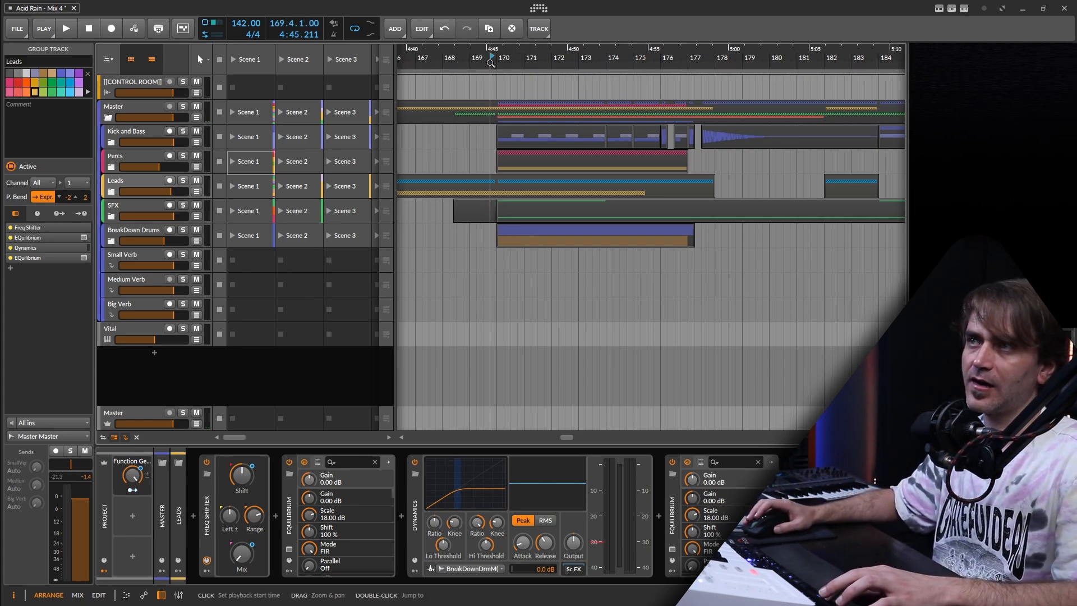
# Step: Play the mix from 169.4.1, just before the drop, and stop after a short listen
pyautogui.press('space')
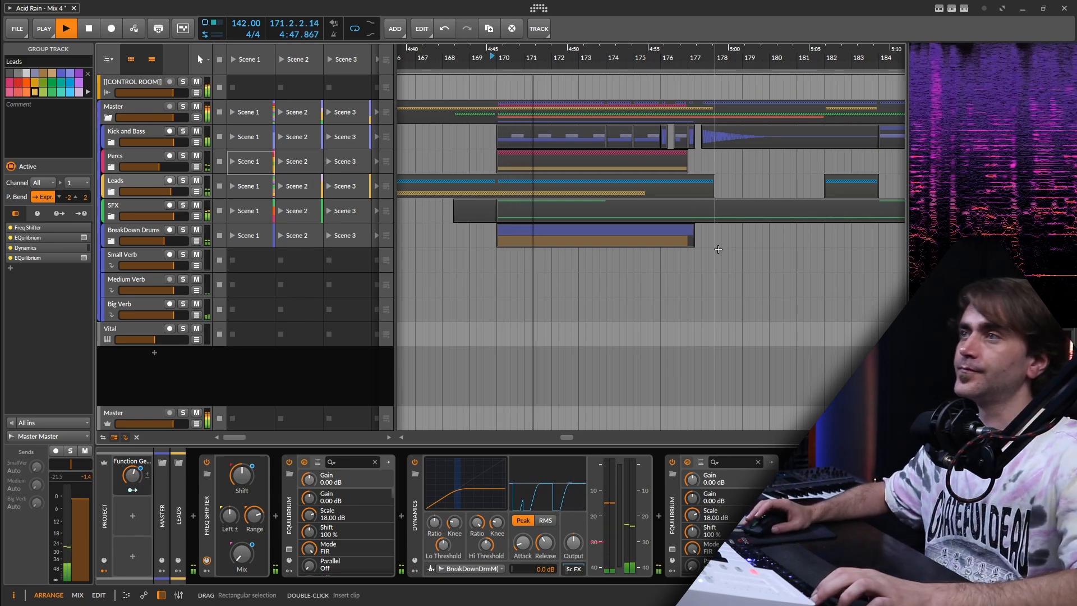
pyautogui.press('space')
pyautogui.scroll(-3, 667, 248)
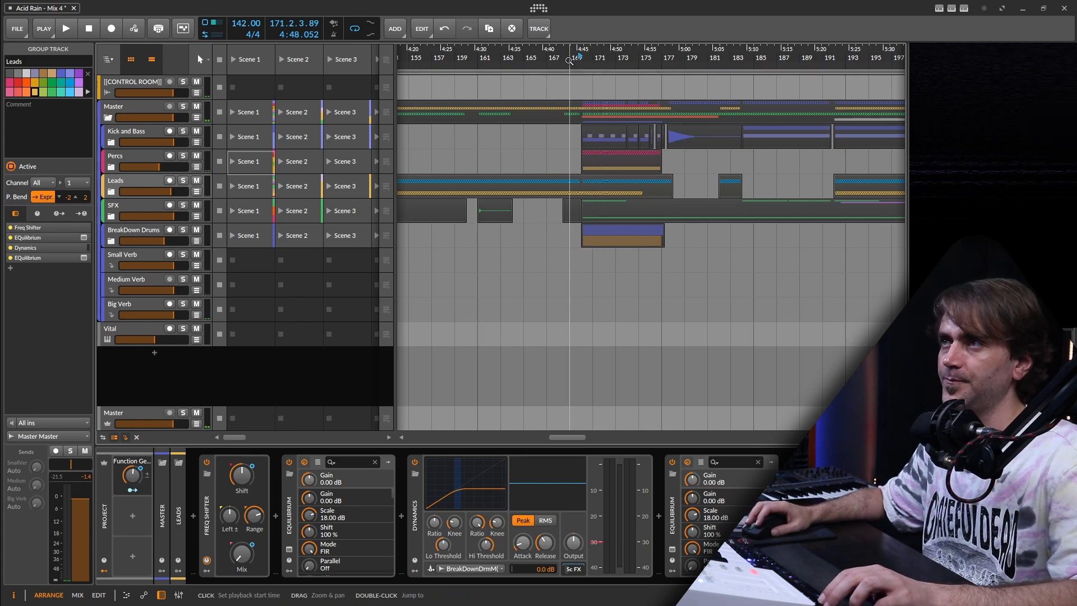
pyautogui.hscroll(3, 600, 168)
# Step: Expand the Percs group and its Aux Percs subgroup to show the individual percussion tracks
pyautogui.click(111, 143)
pyautogui.click(111, 143)
pyautogui.click(112, 167)
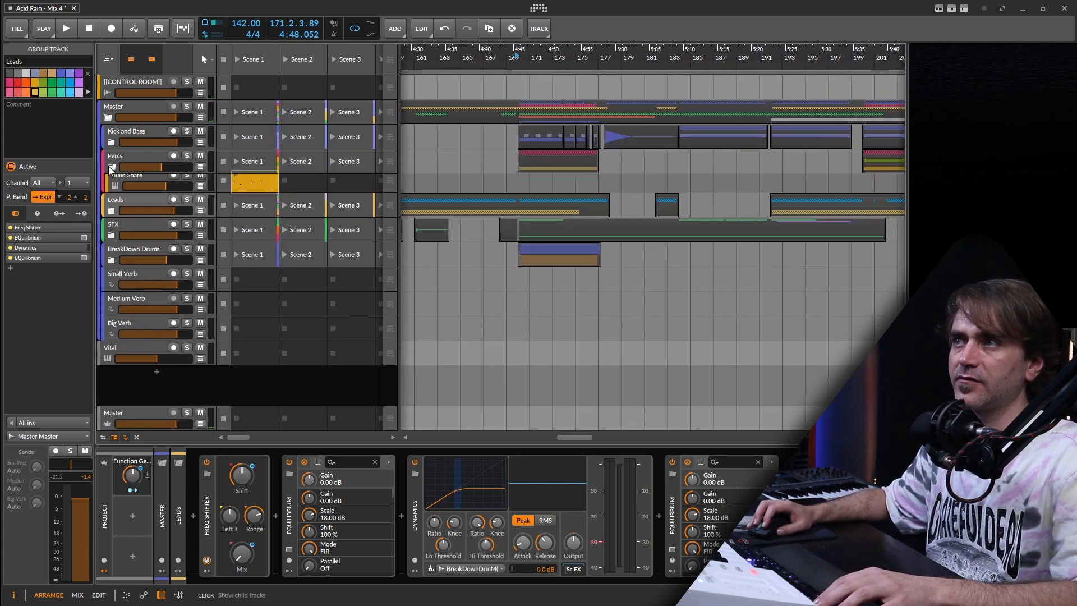
pyautogui.click(115, 192)
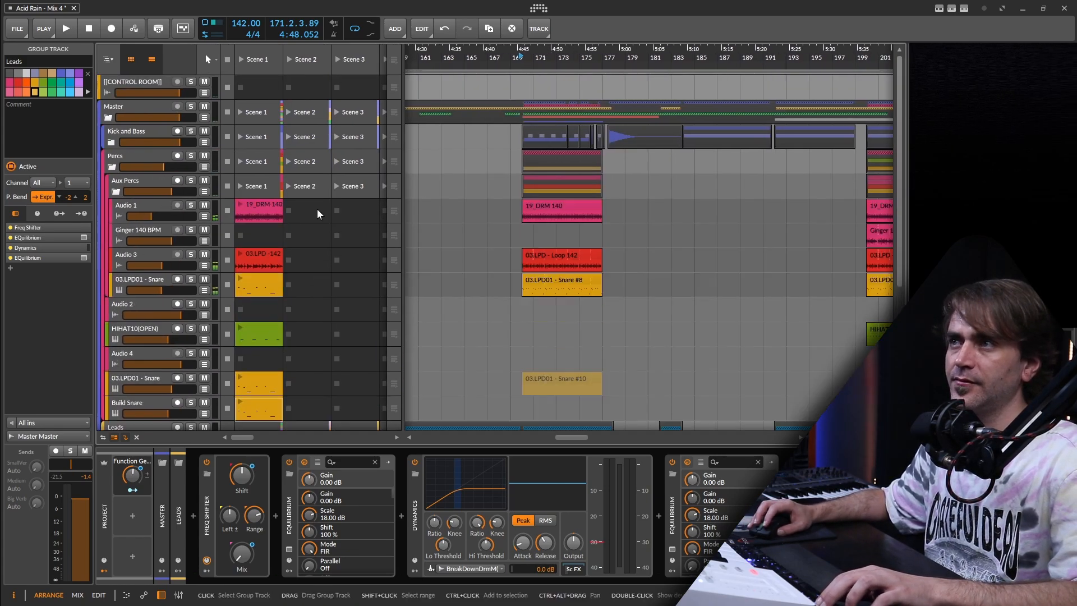
pyautogui.scroll(-1, 359, 214)
pyautogui.scroll(4, 523, 221)
# Step: Inspect the 03.LPD - Loop 142 clip on Audio 3 and the 03.LPD01 - Snare #8 clip at bar 170
pyautogui.click(542, 220)
pyautogui.scroll(-6, 549, 215)
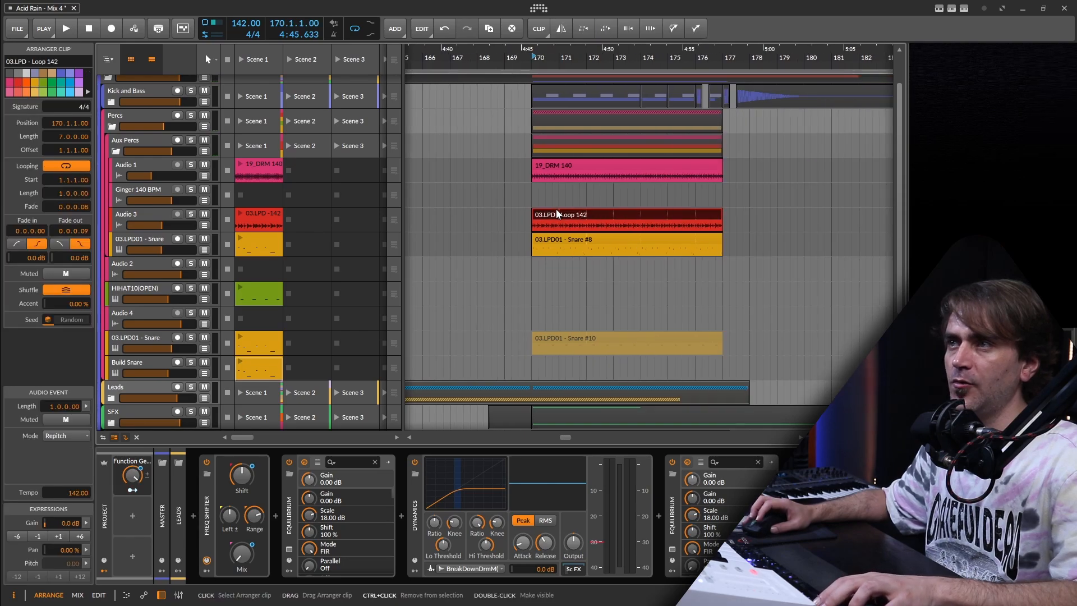
pyautogui.moveTo(561, 214); pyautogui.dragTo(379, 217)
pyautogui.click(735, 238)
pyautogui.moveTo(677, 264); pyautogui.dragTo(783, 277)
pyautogui.scroll(-3, 731, 282)
pyautogui.hscroll(5, 718, 278)
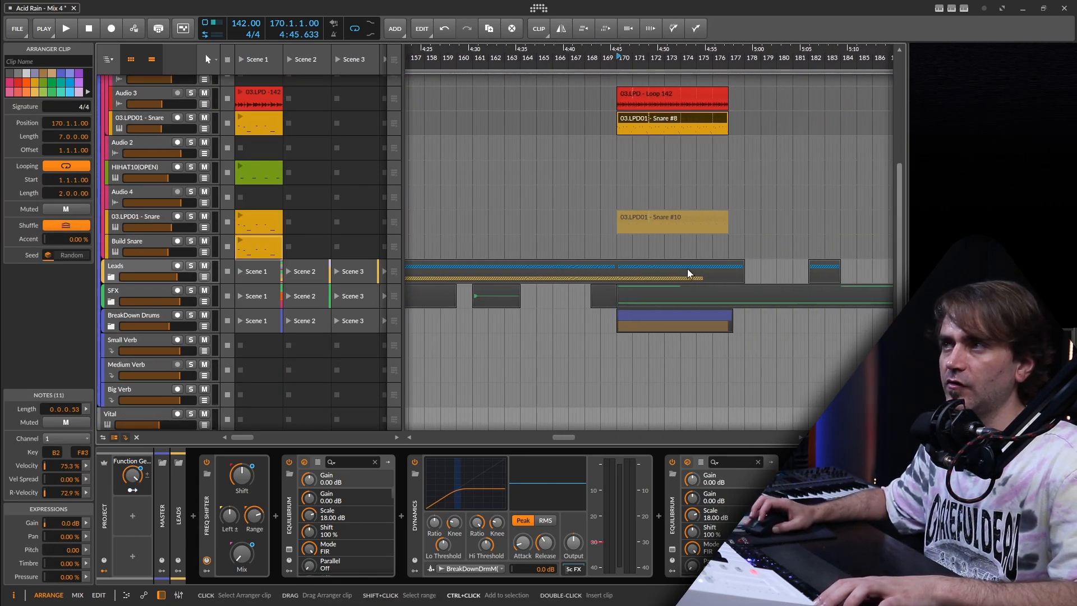
# Step: Expand the SFX group, survey the percussion and effects clips across the arrangement, and collapse the Percs group
pyautogui.scroll(-2, 688, 271)
pyautogui.click(111, 263)
pyautogui.scroll(-3, 654, 226)
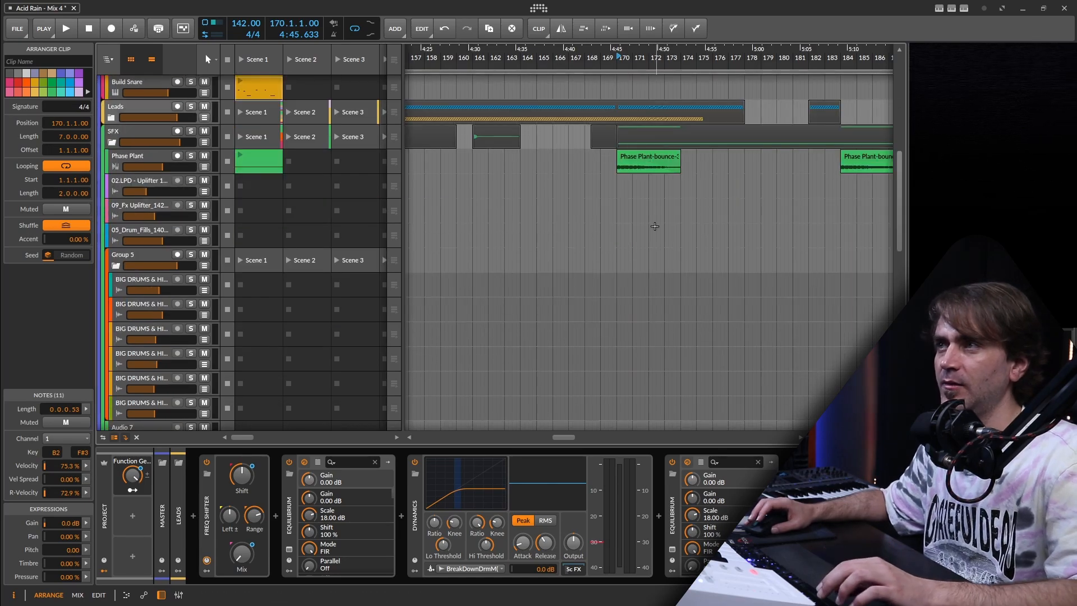
pyautogui.scroll(-4, 662, 179)
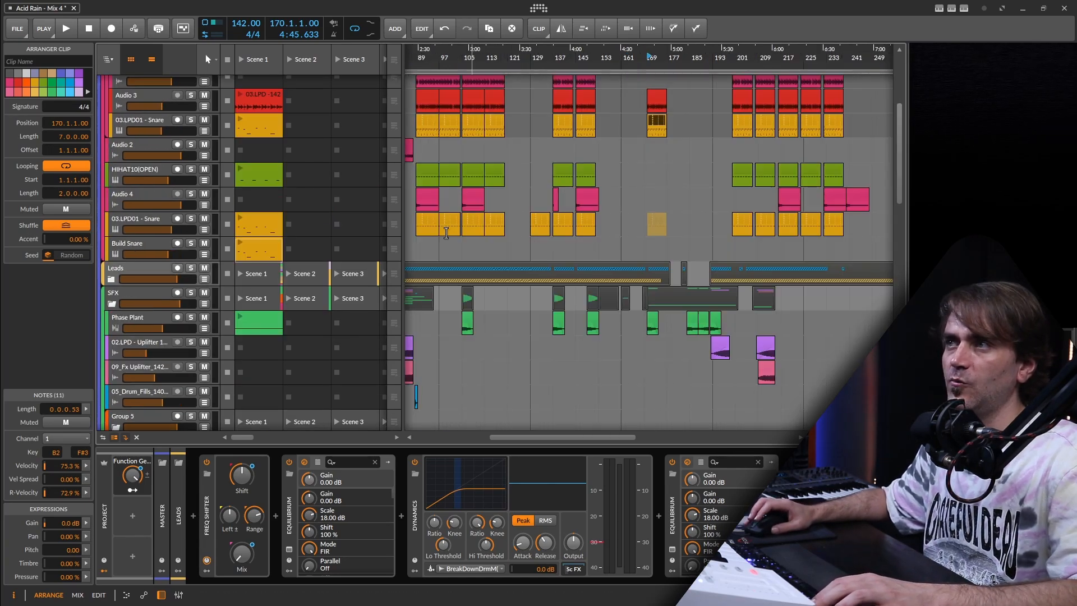
pyautogui.scroll(5, 115, 307)
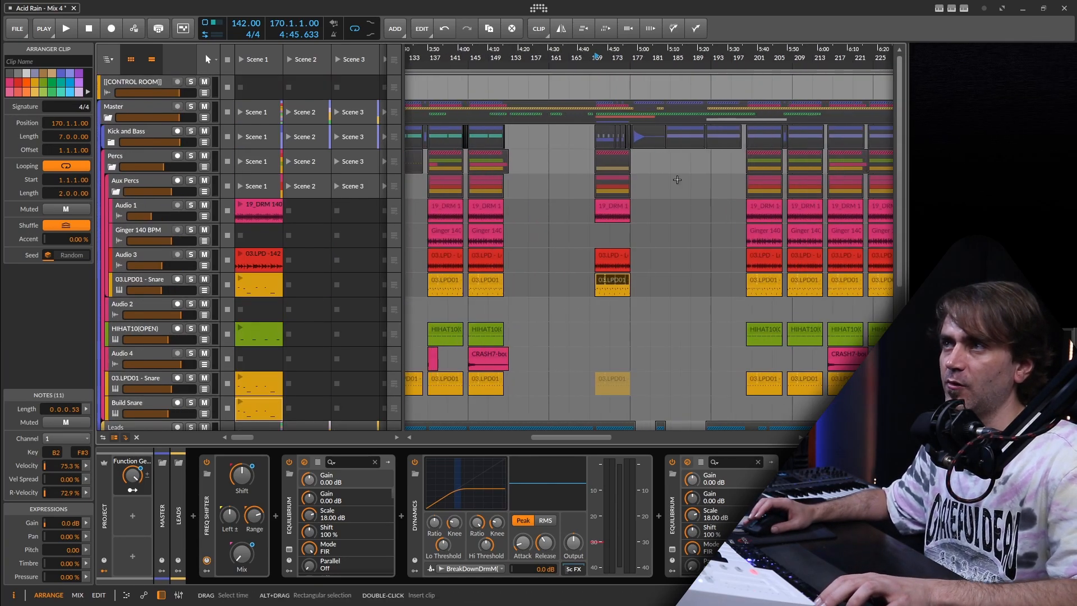
pyautogui.click(112, 166)
pyautogui.click(112, 165)
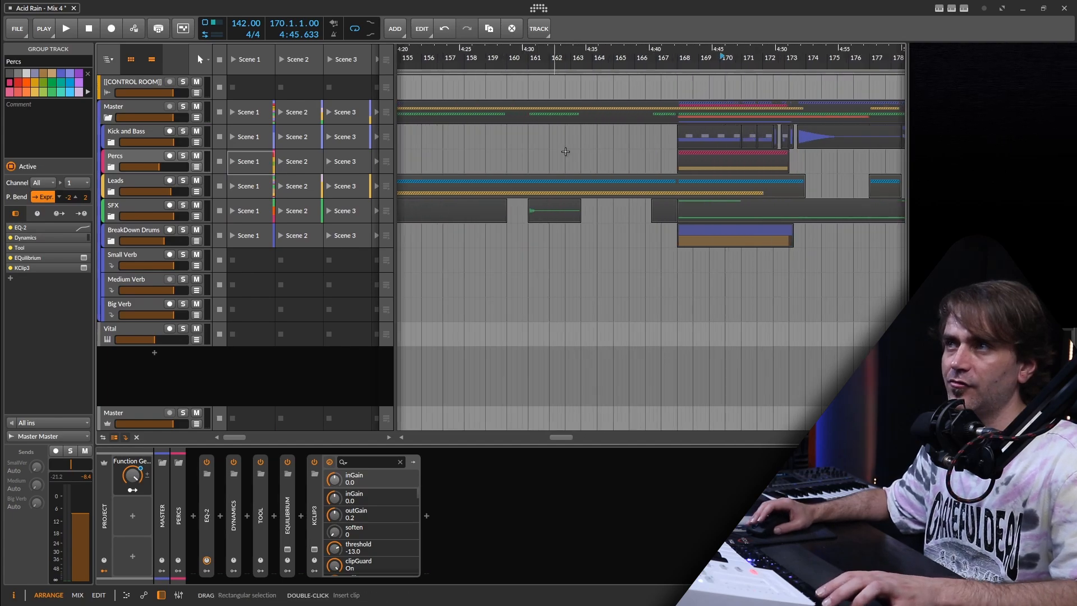
# Step: Play the section from bar 170 with the Percs group muted, and unmute it during playback to compare
pyautogui.moveTo(721, 54); pyautogui.dragTo(629, 55)
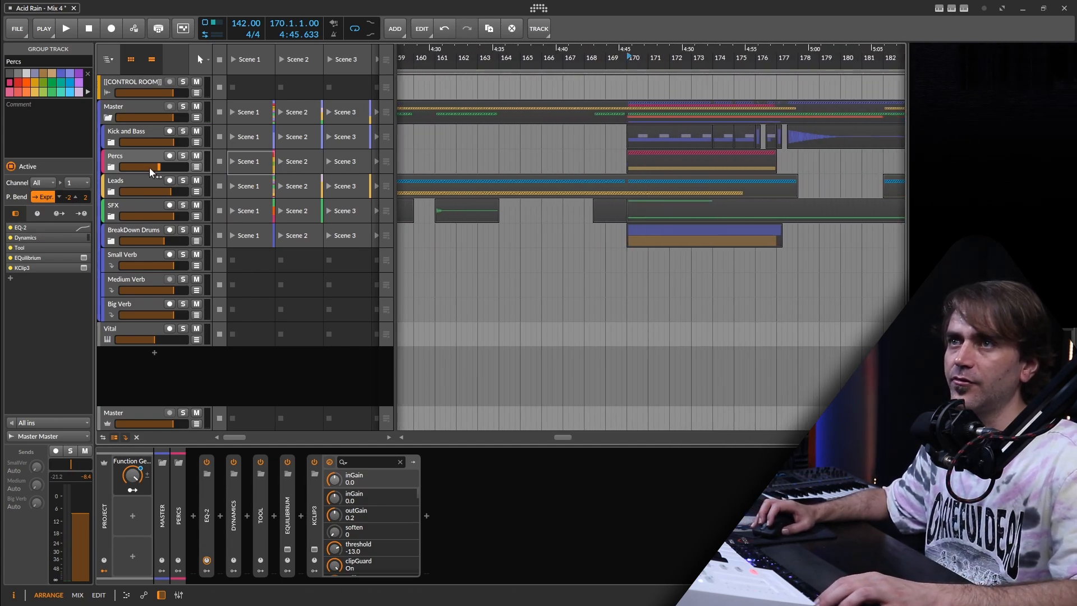
pyautogui.click(196, 156)
pyautogui.press('space')
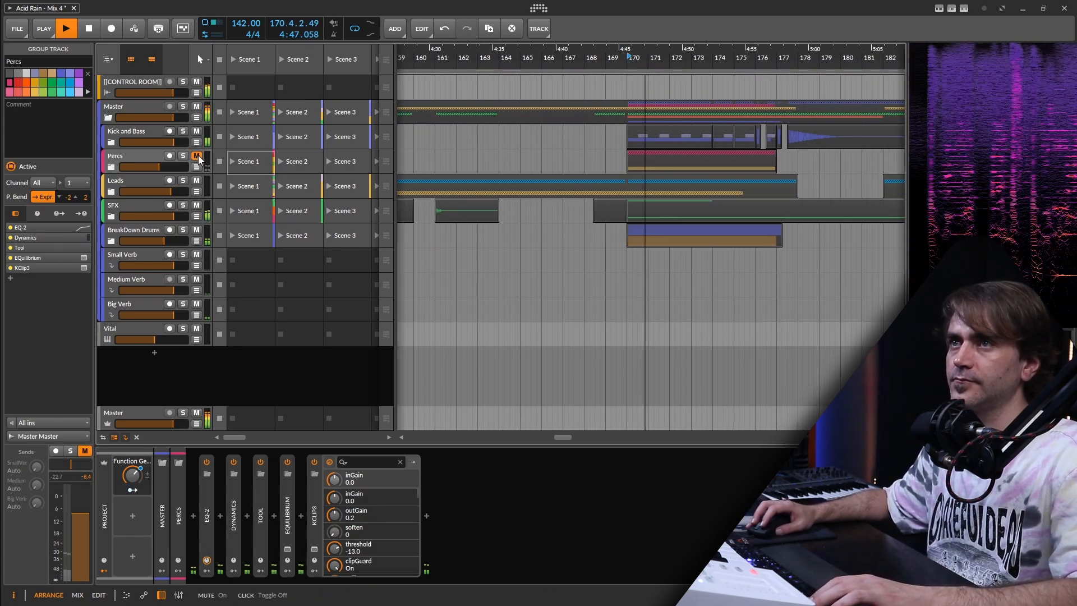
pyautogui.click(196, 156)
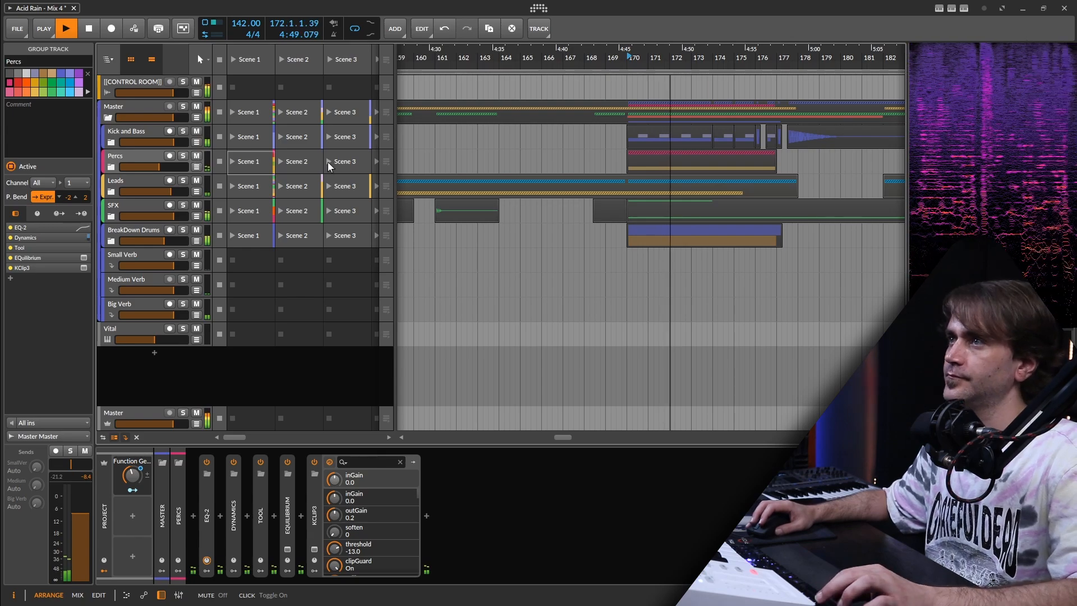
pyautogui.scroll(-1, 559, 186)
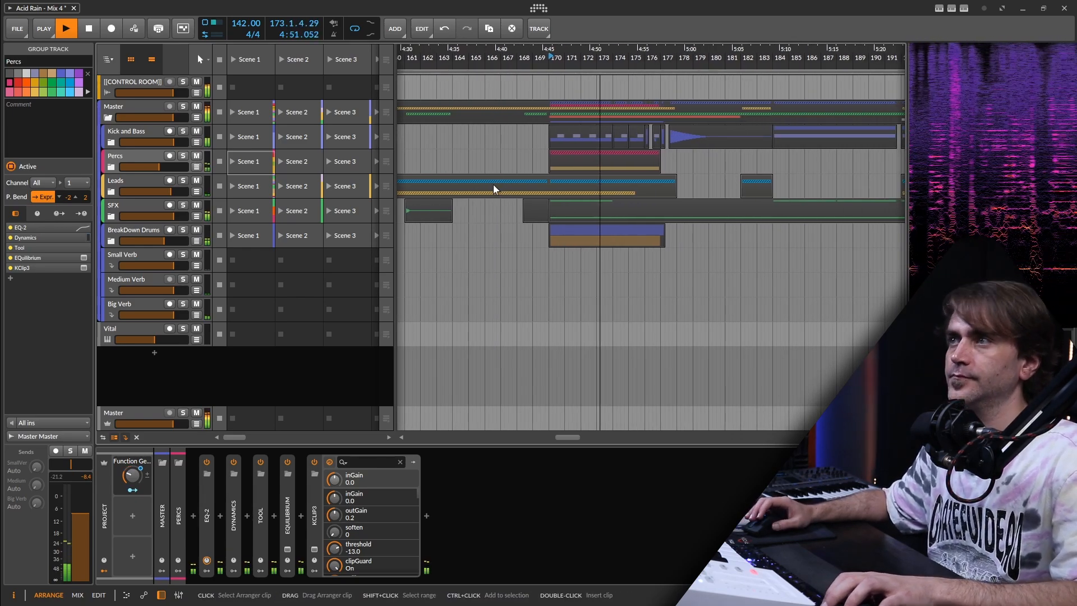
pyautogui.scroll(-1, 577, 193)
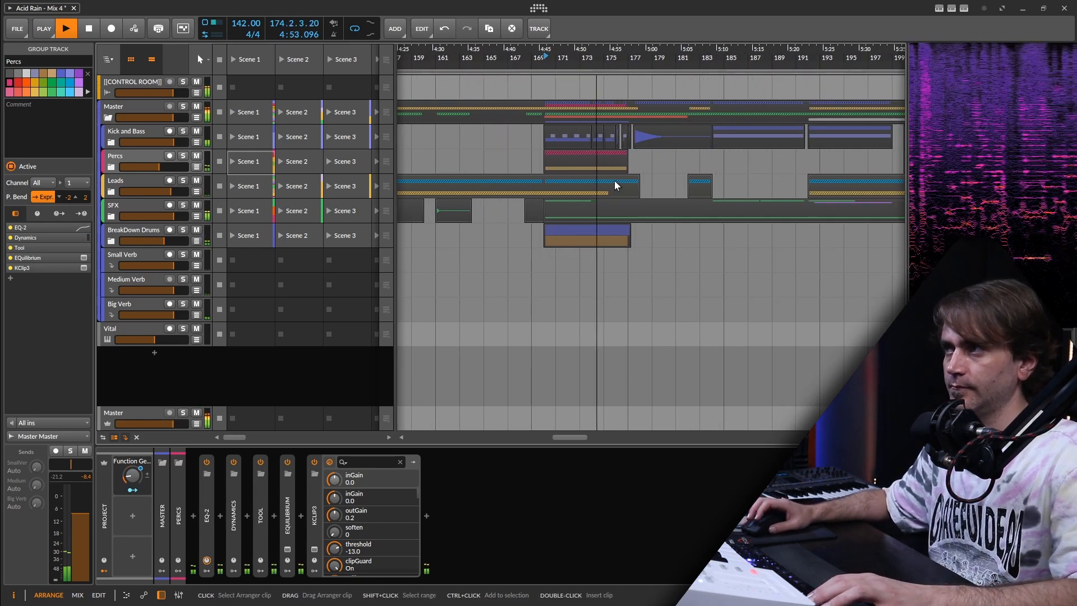